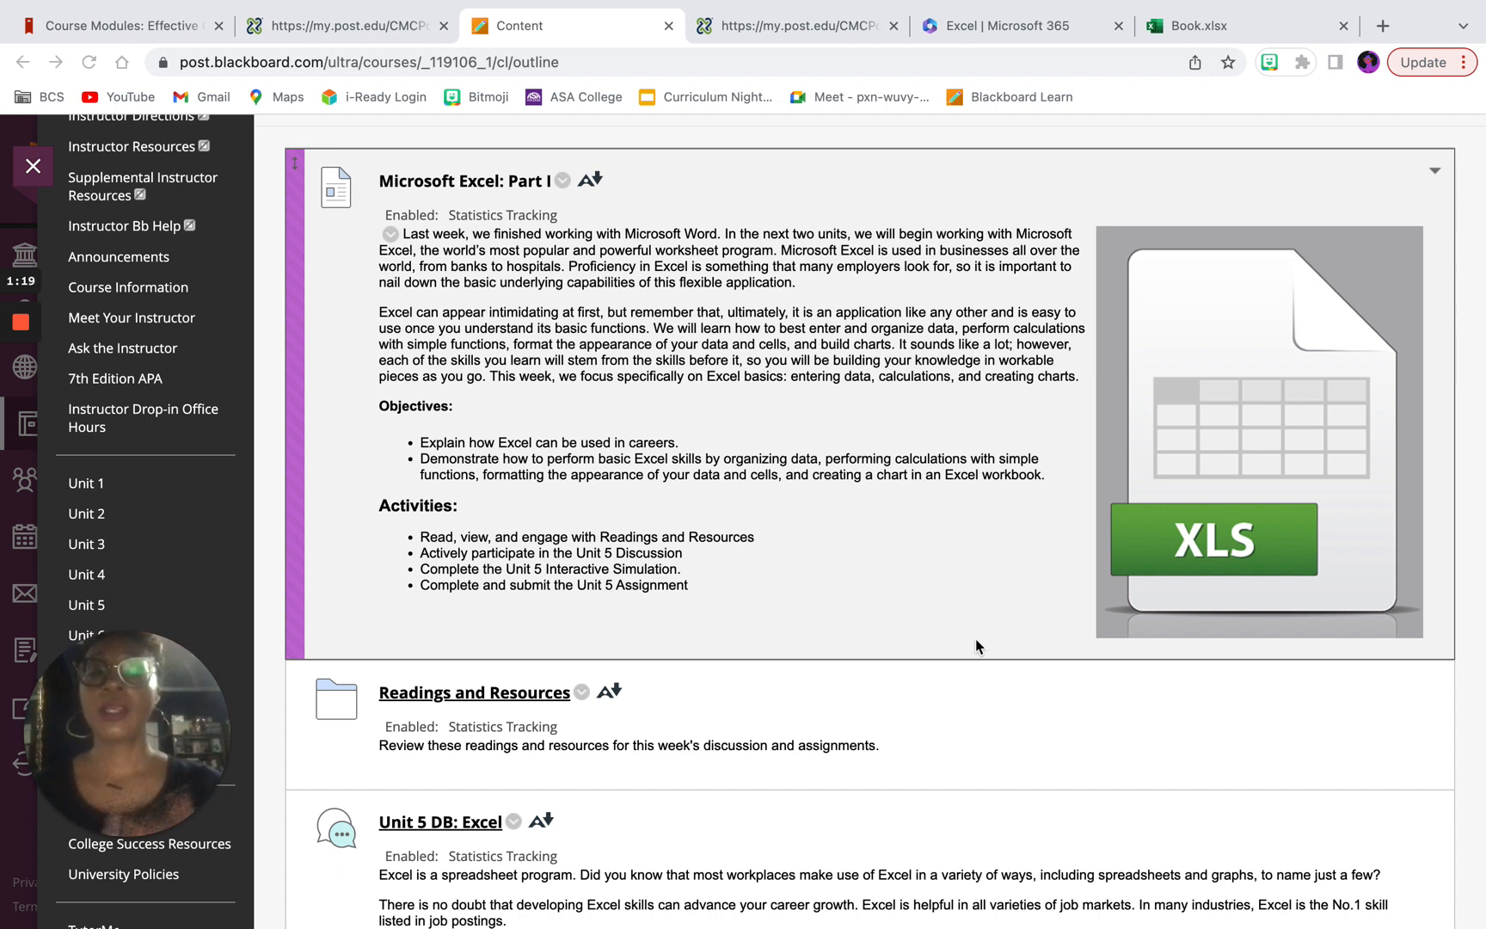
Step: Review the Microsoft Excel: Part I unit page from its objectives through to the Unit 5 Assignment
scroll(976, 645, down, 3)
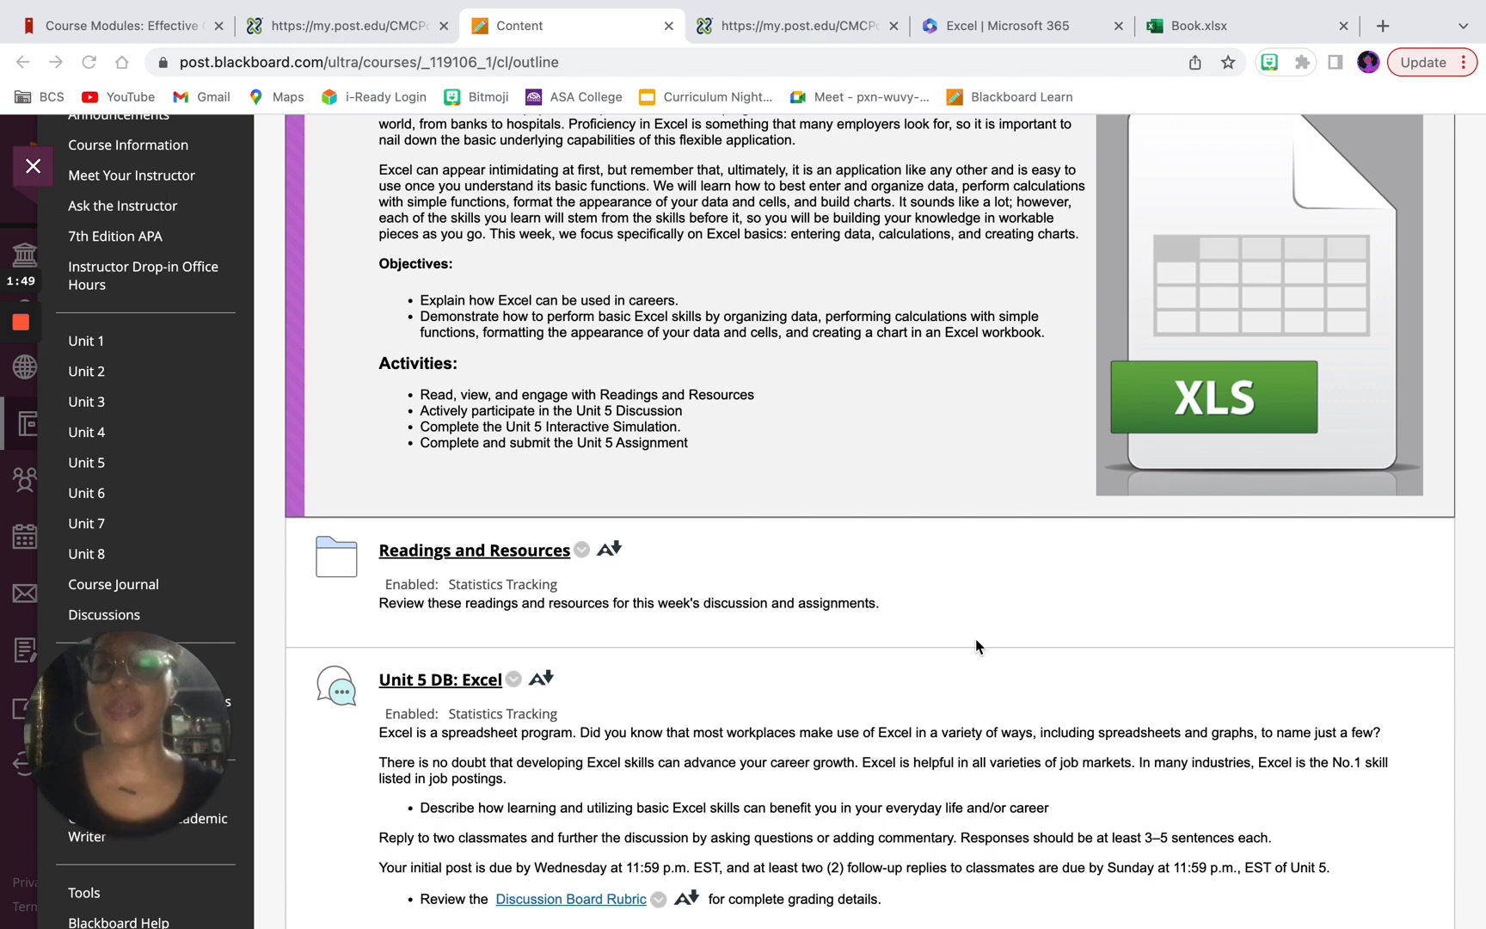
scroll(977, 647, down, 3)
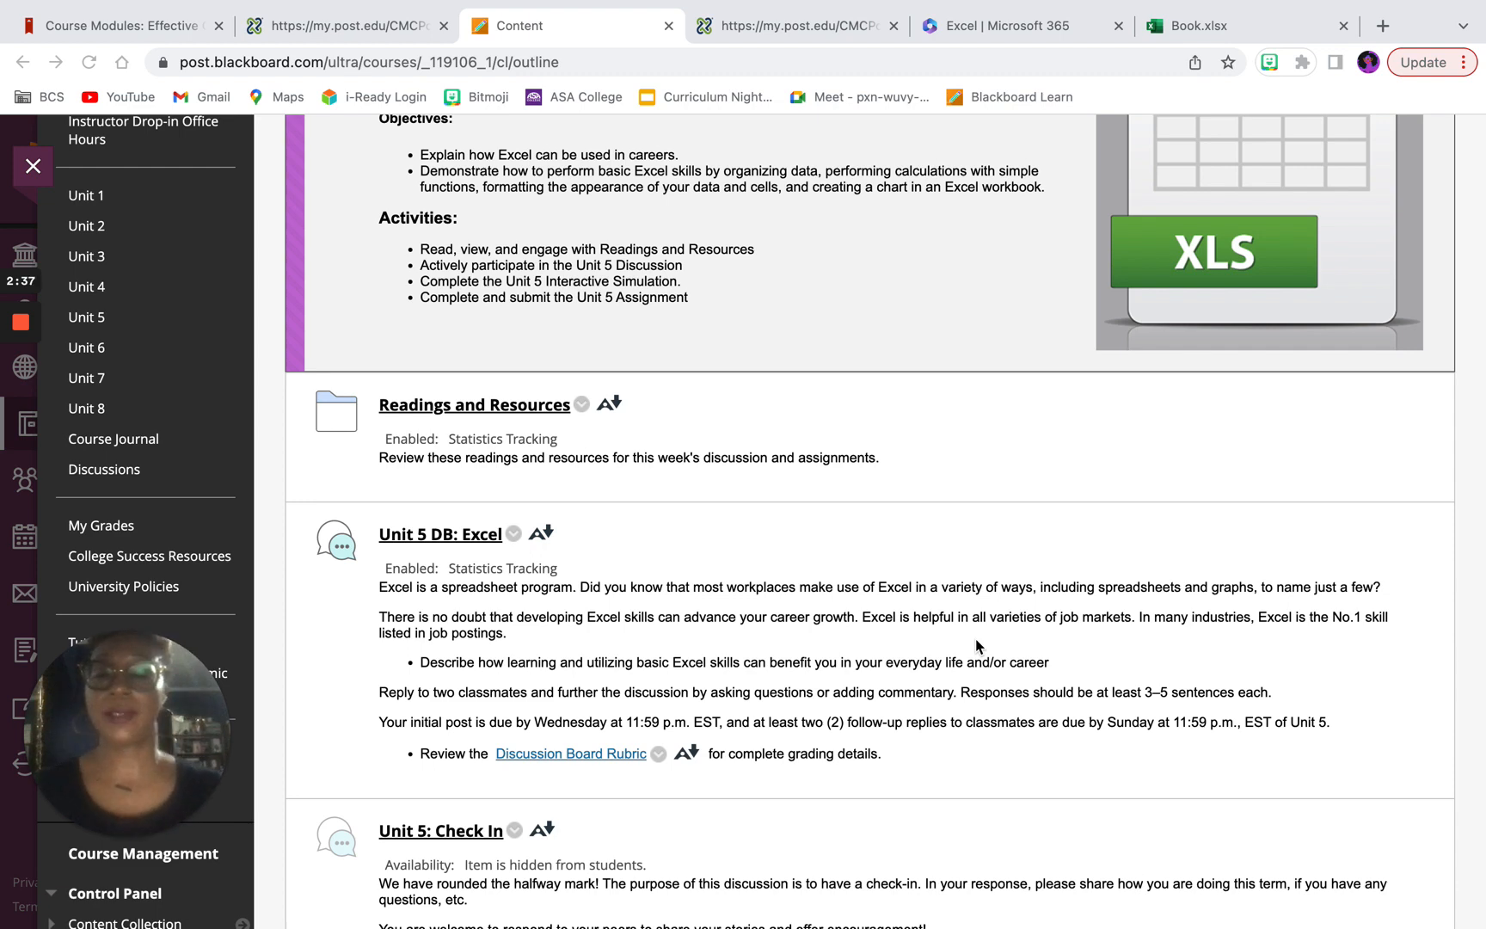
scroll(976, 645, down, 5)
scroll(976, 645, down, 4)
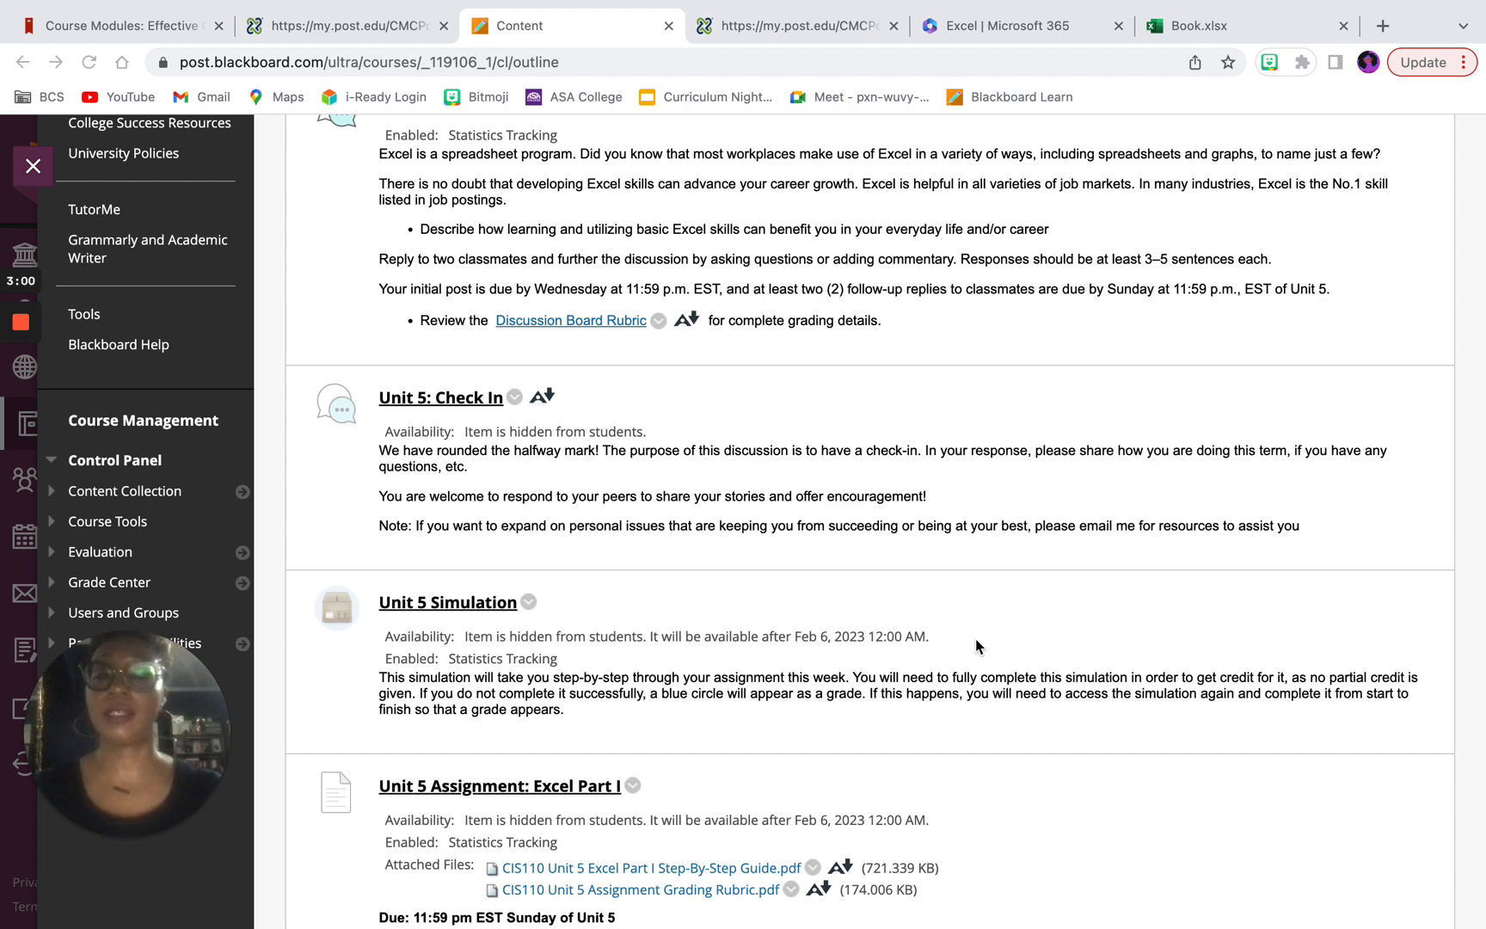
scroll(976, 647, down, 3)
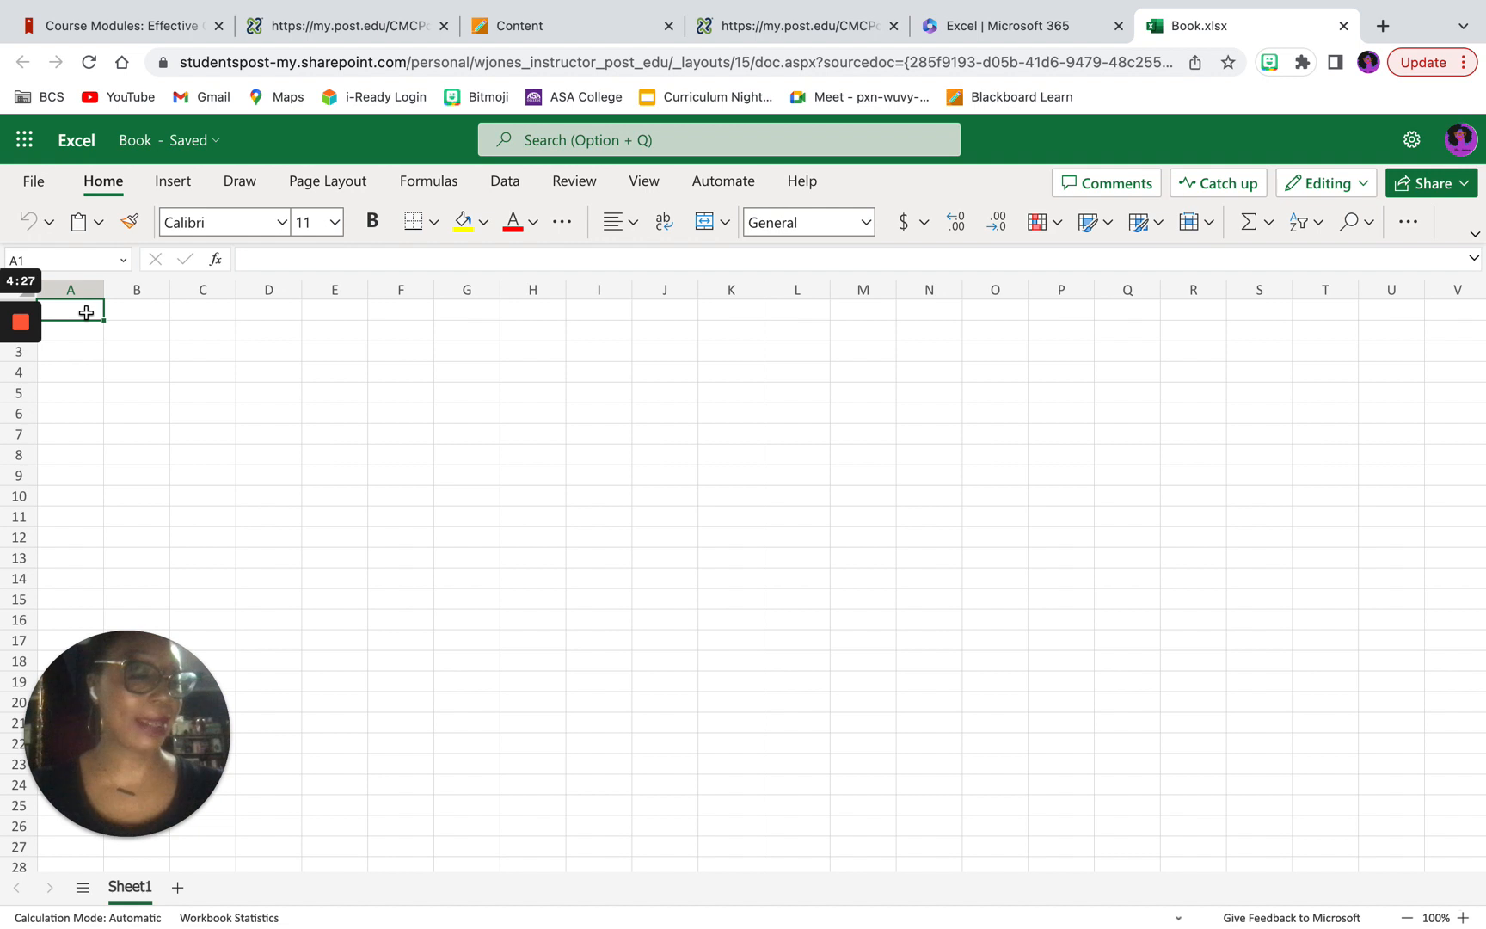
Step: In the blank Excel workbook Book.xlsx, enter the heading MONTH in all capitals in cell A1
text(M)
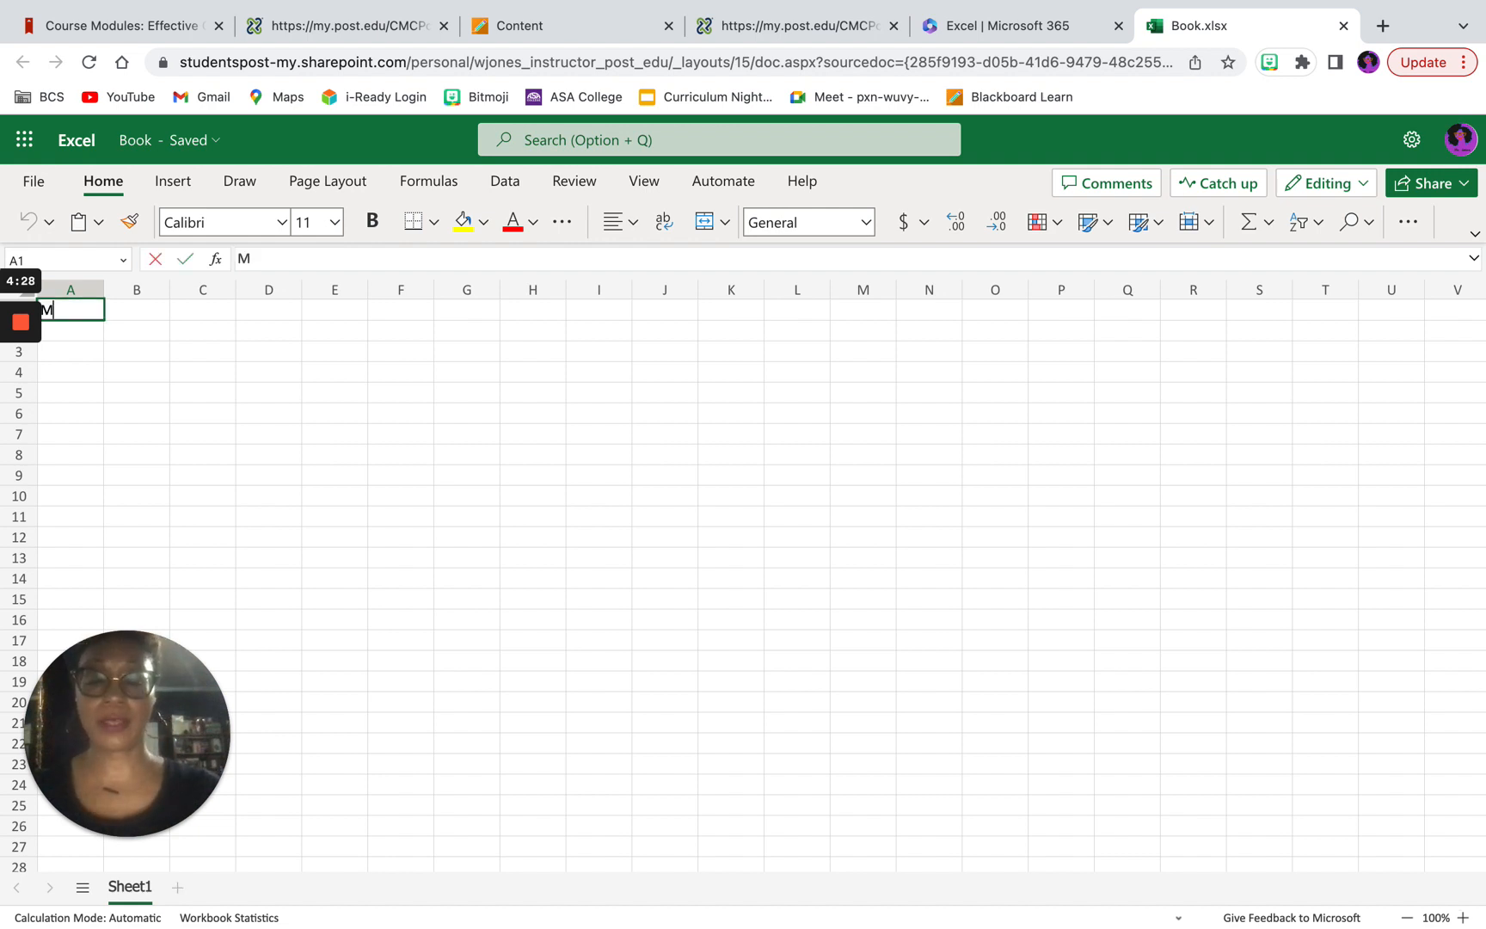
text(ONTh)
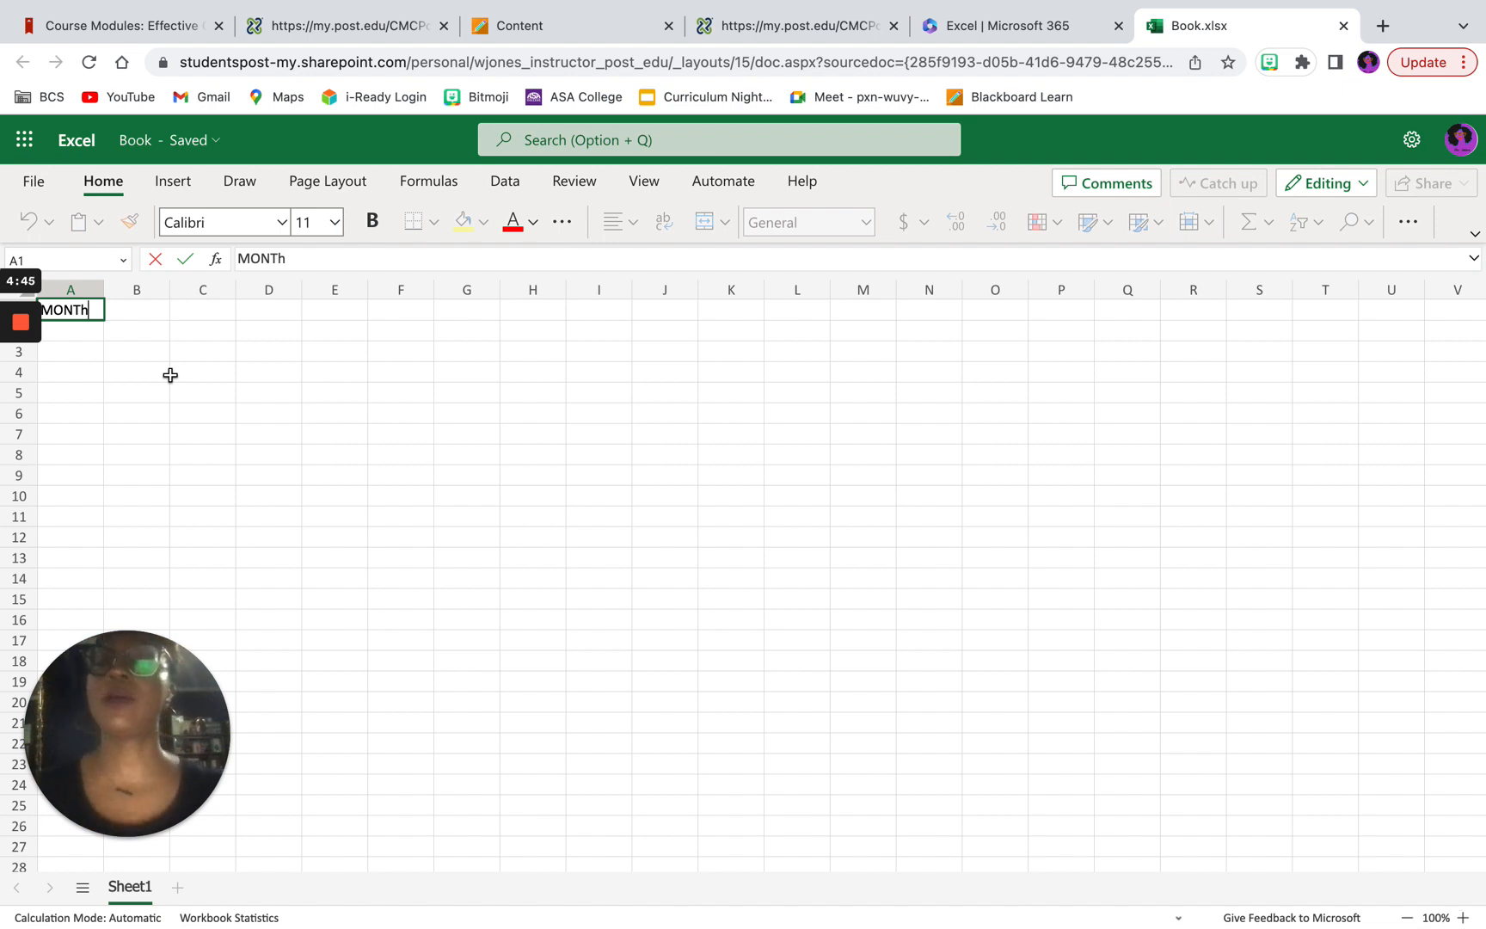
click(301, 262)
key(BackSpace)
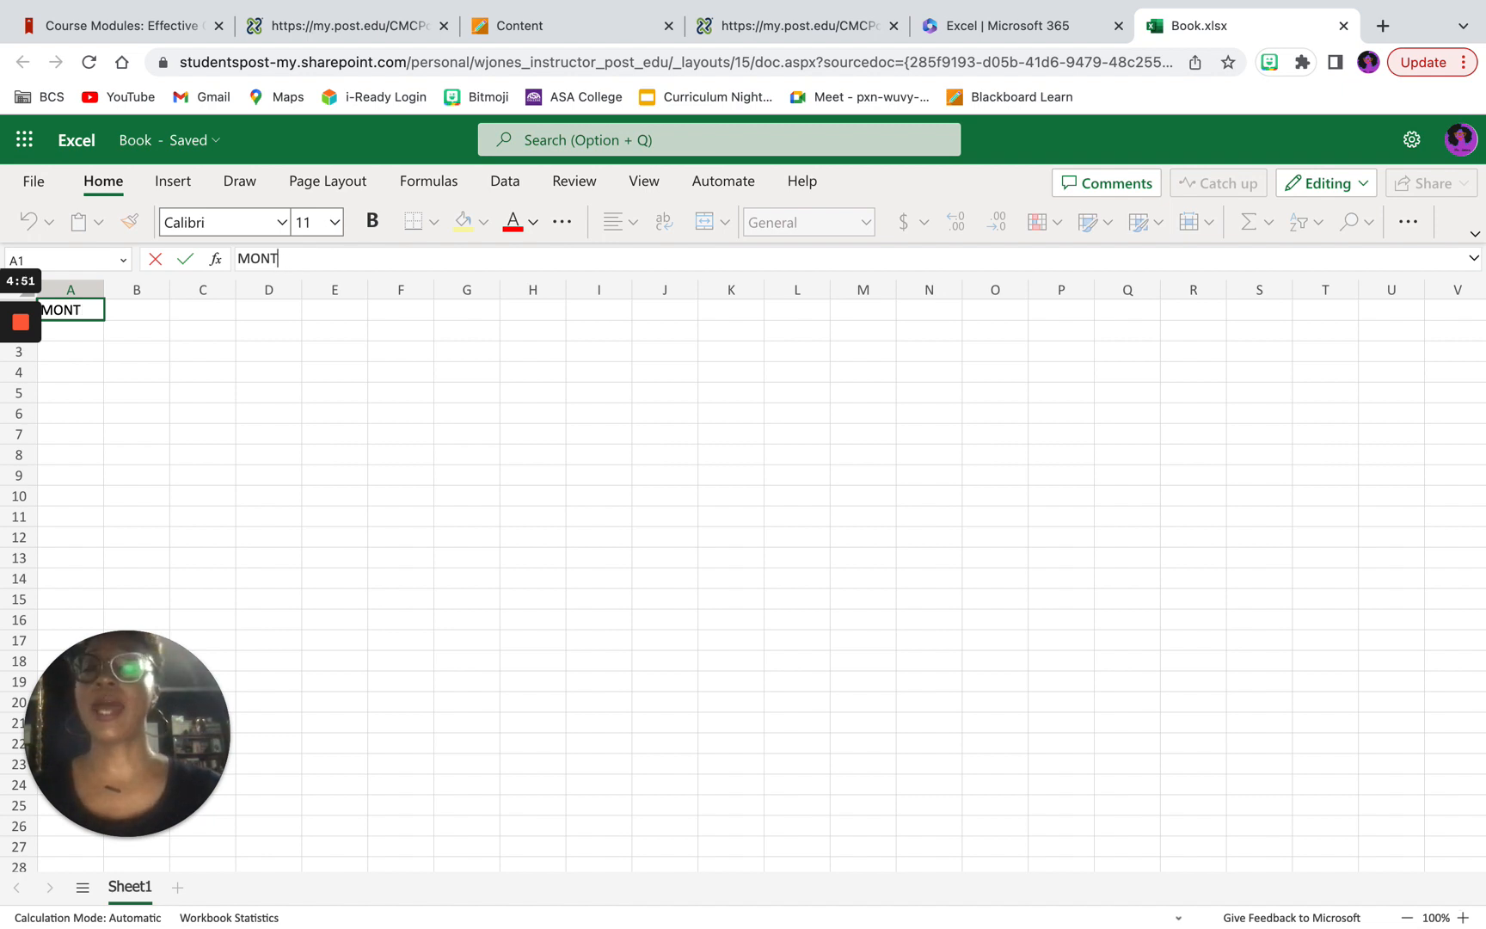
text(H)
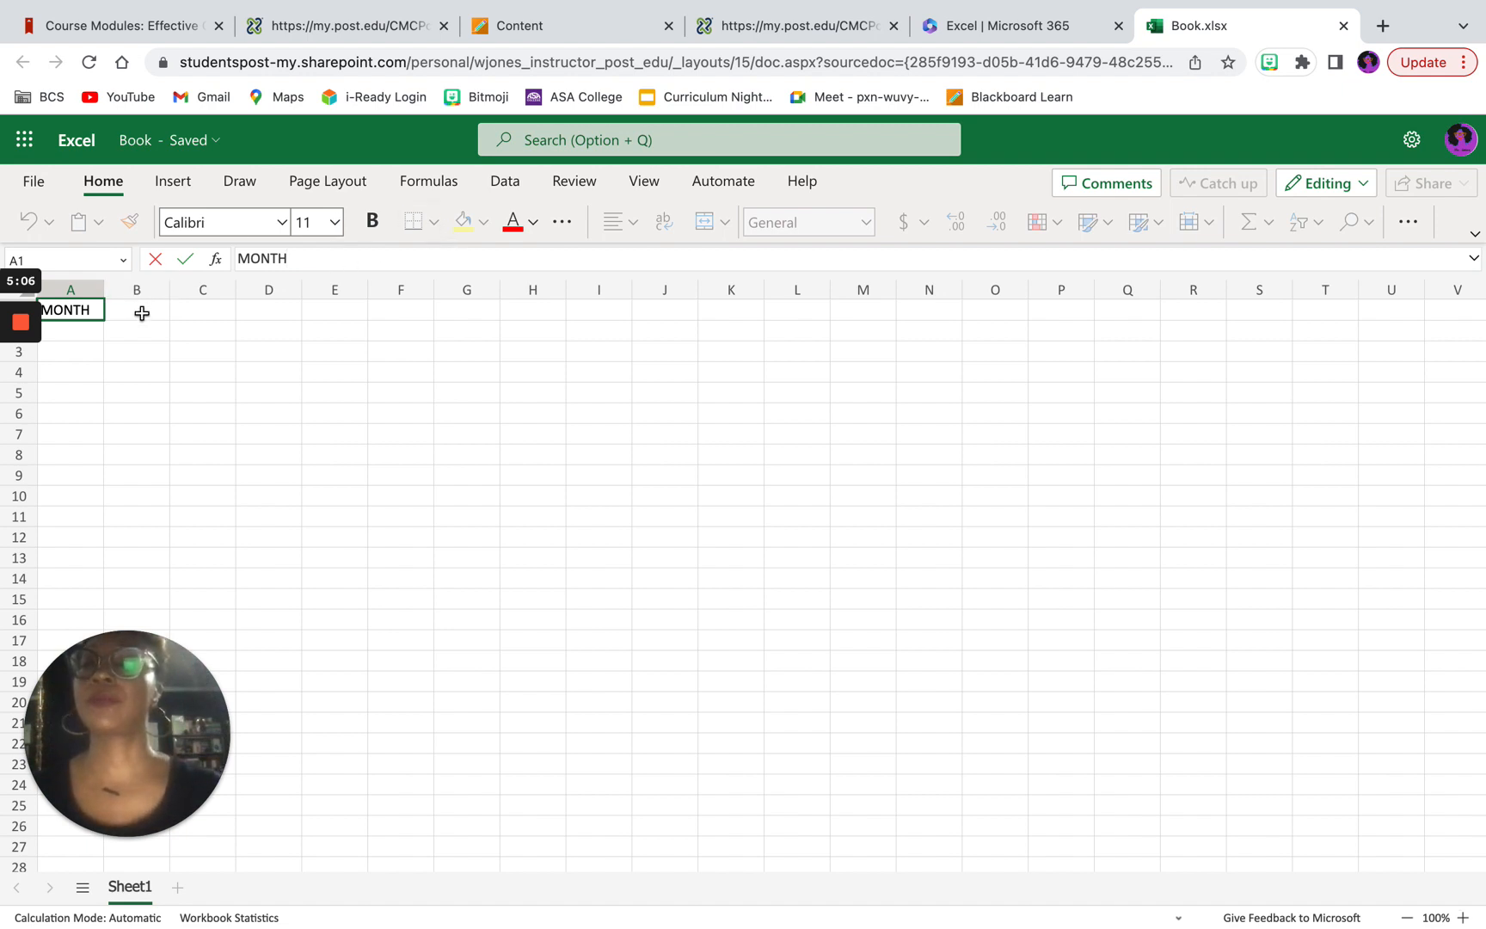
Step: Enter the heading "Total Spent on Coffee" in cell B1, beside the month heading
click(139, 312)
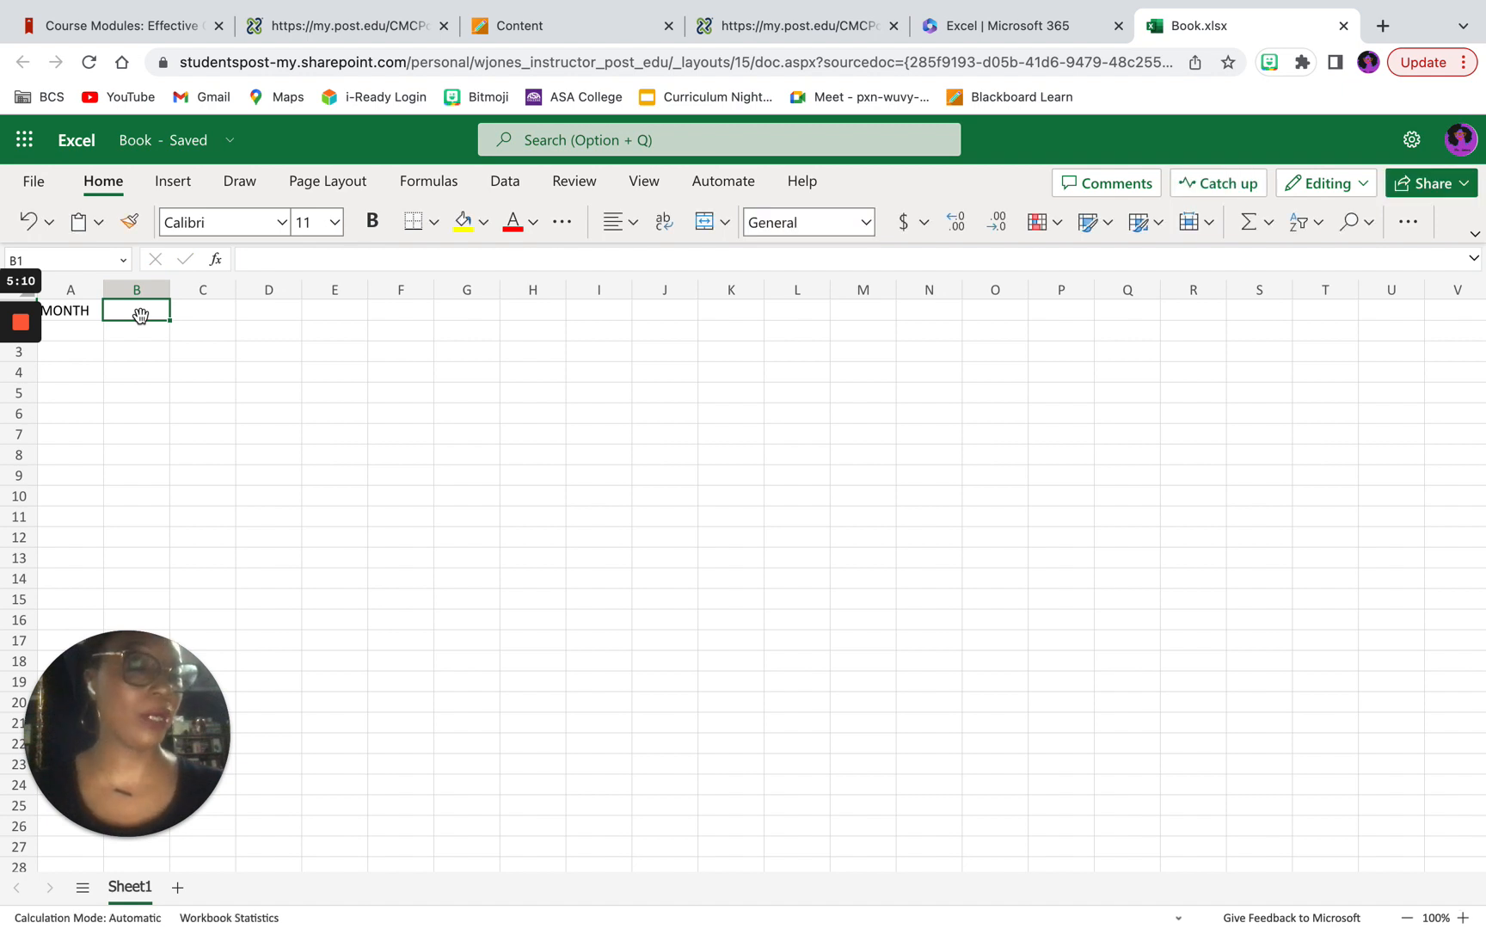
text(Total)
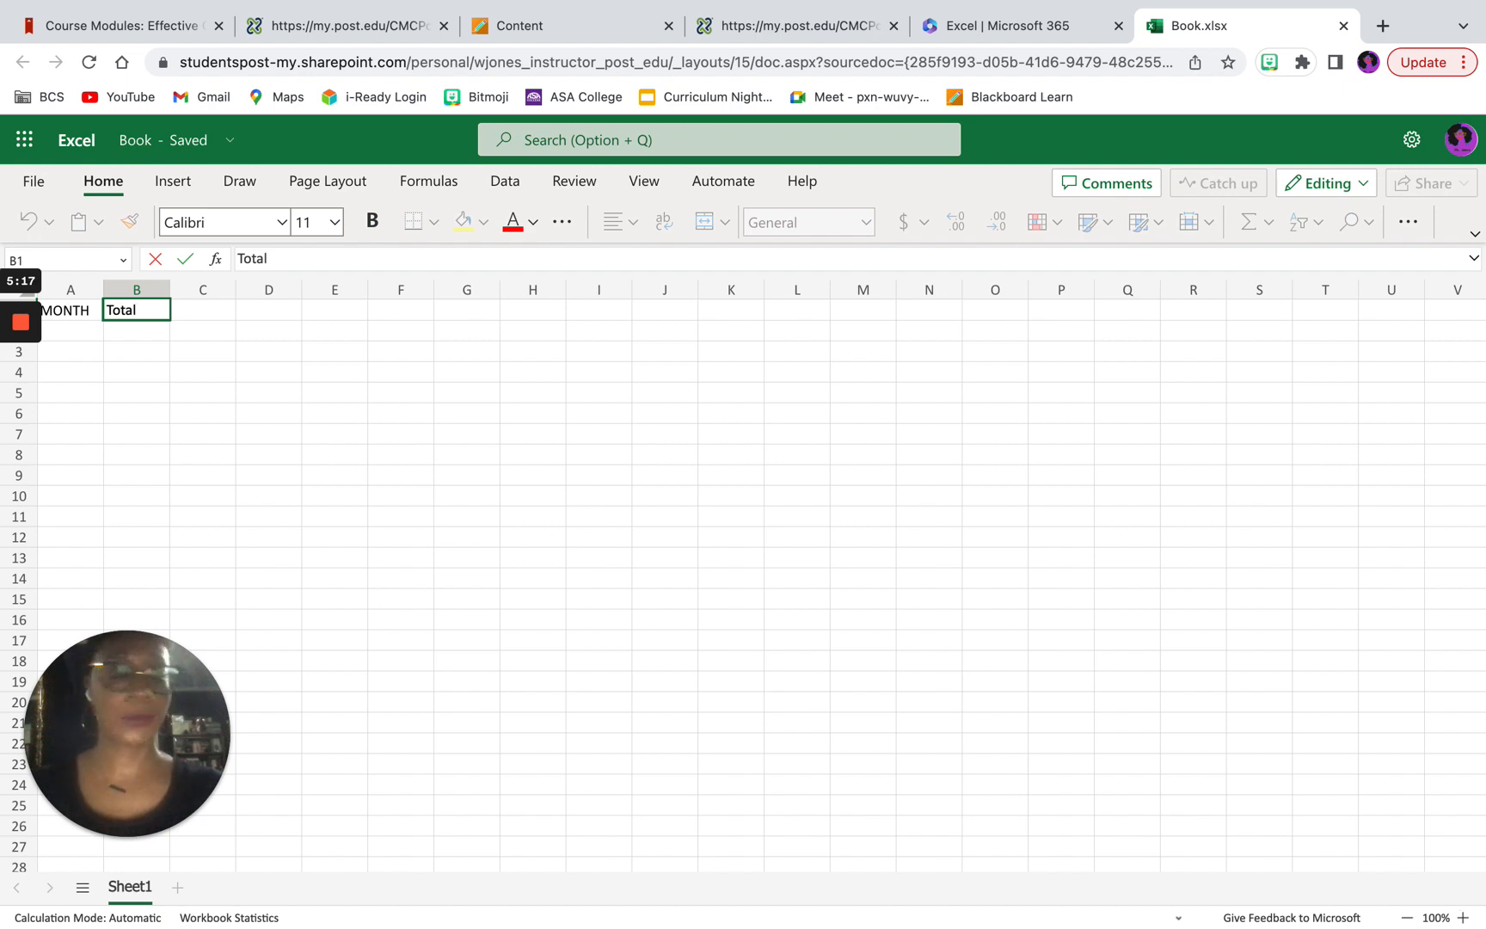
text( Spent)
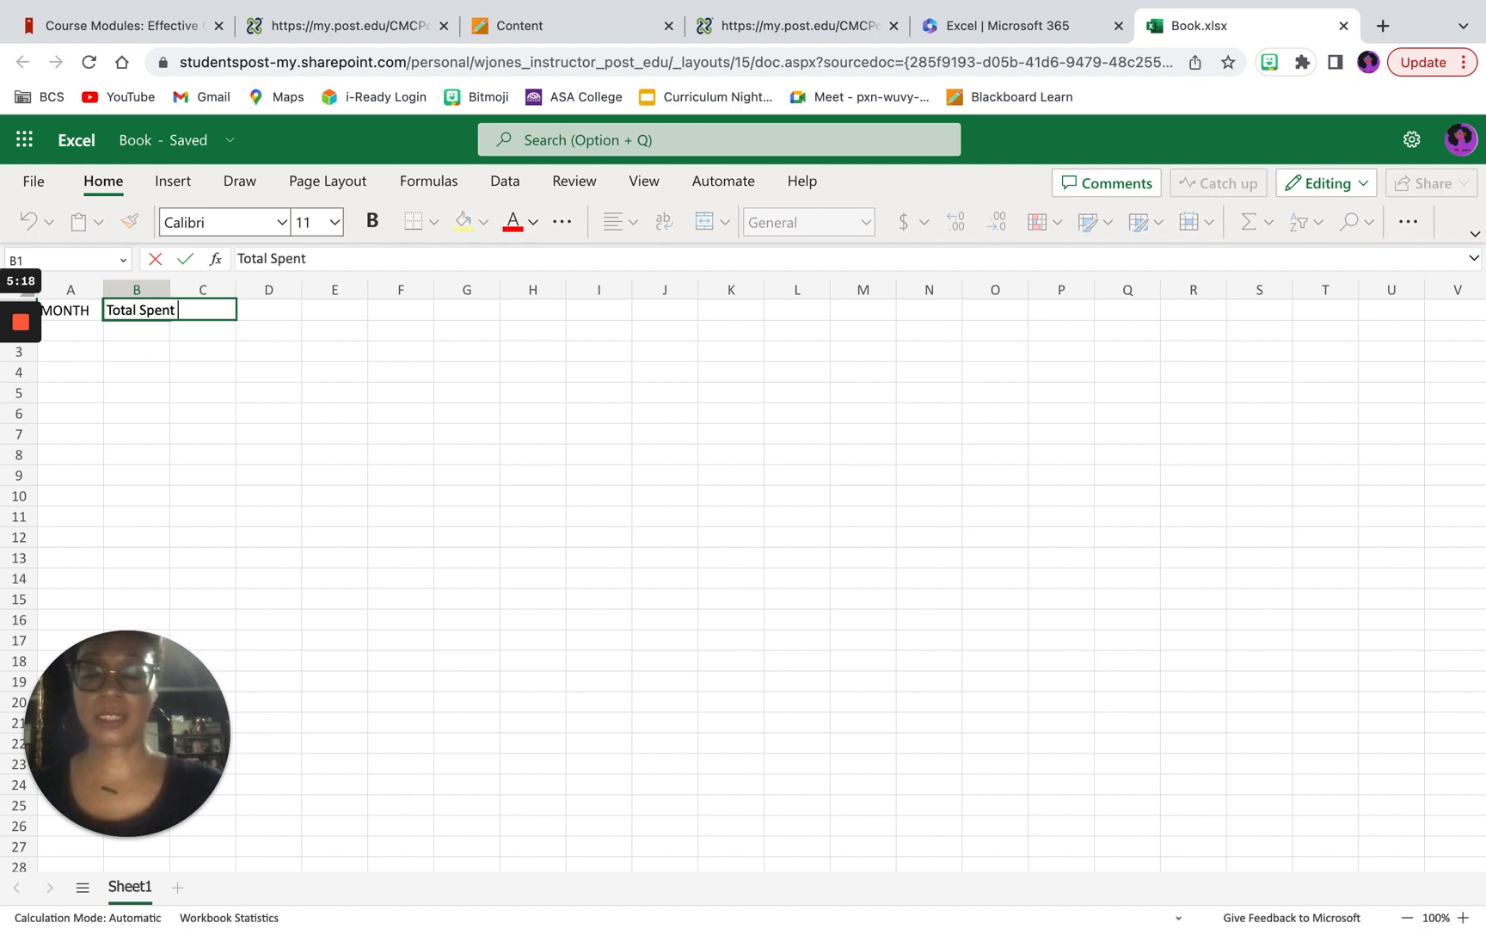
text( on C)
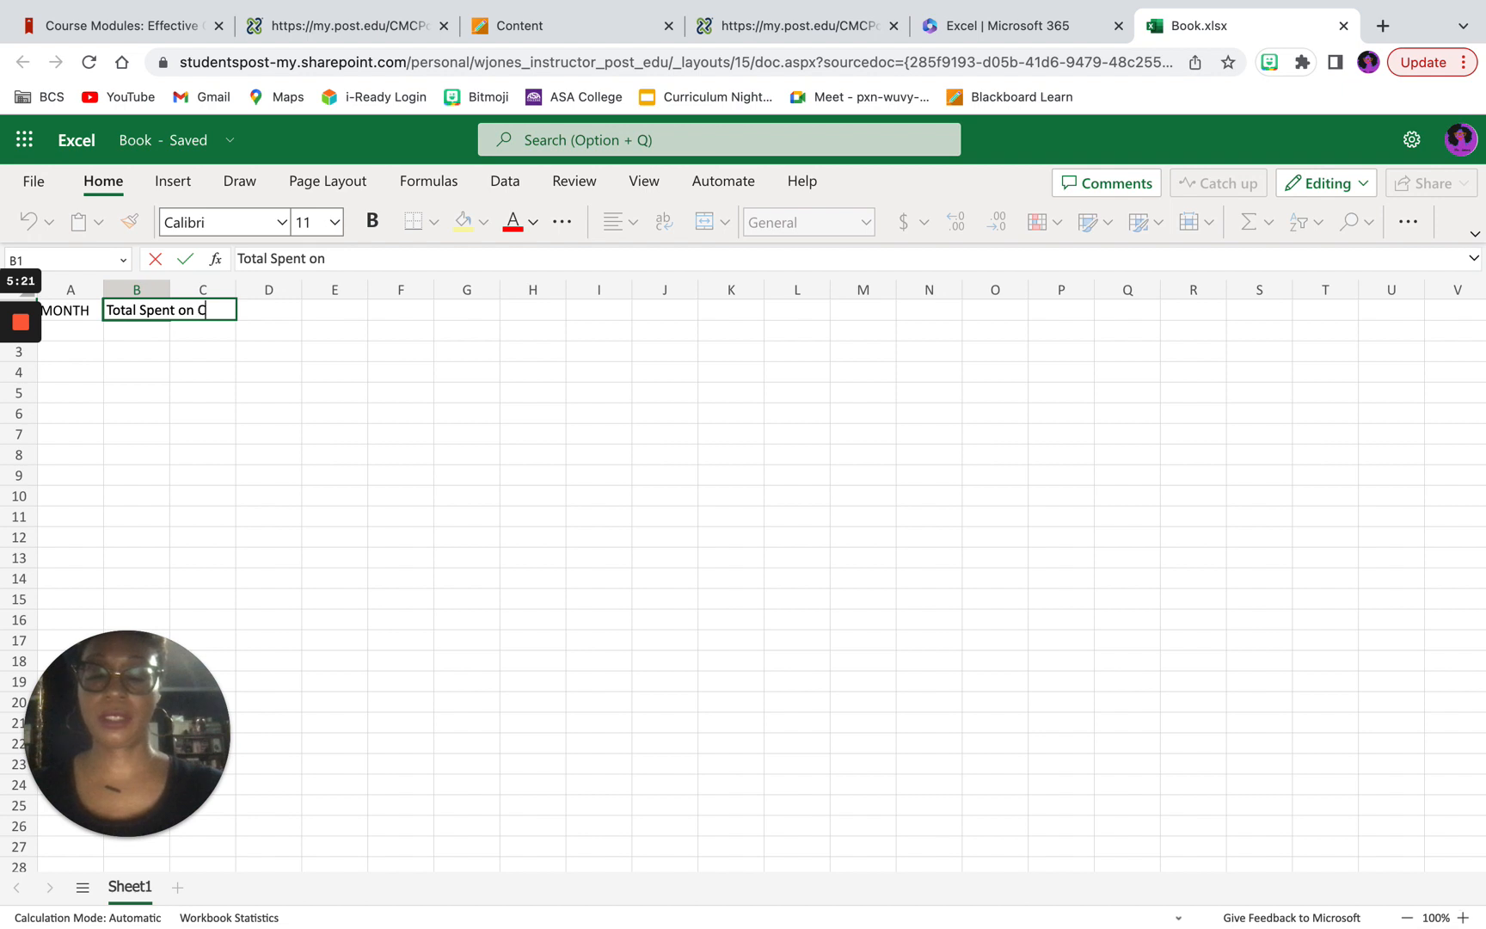
text(offe)
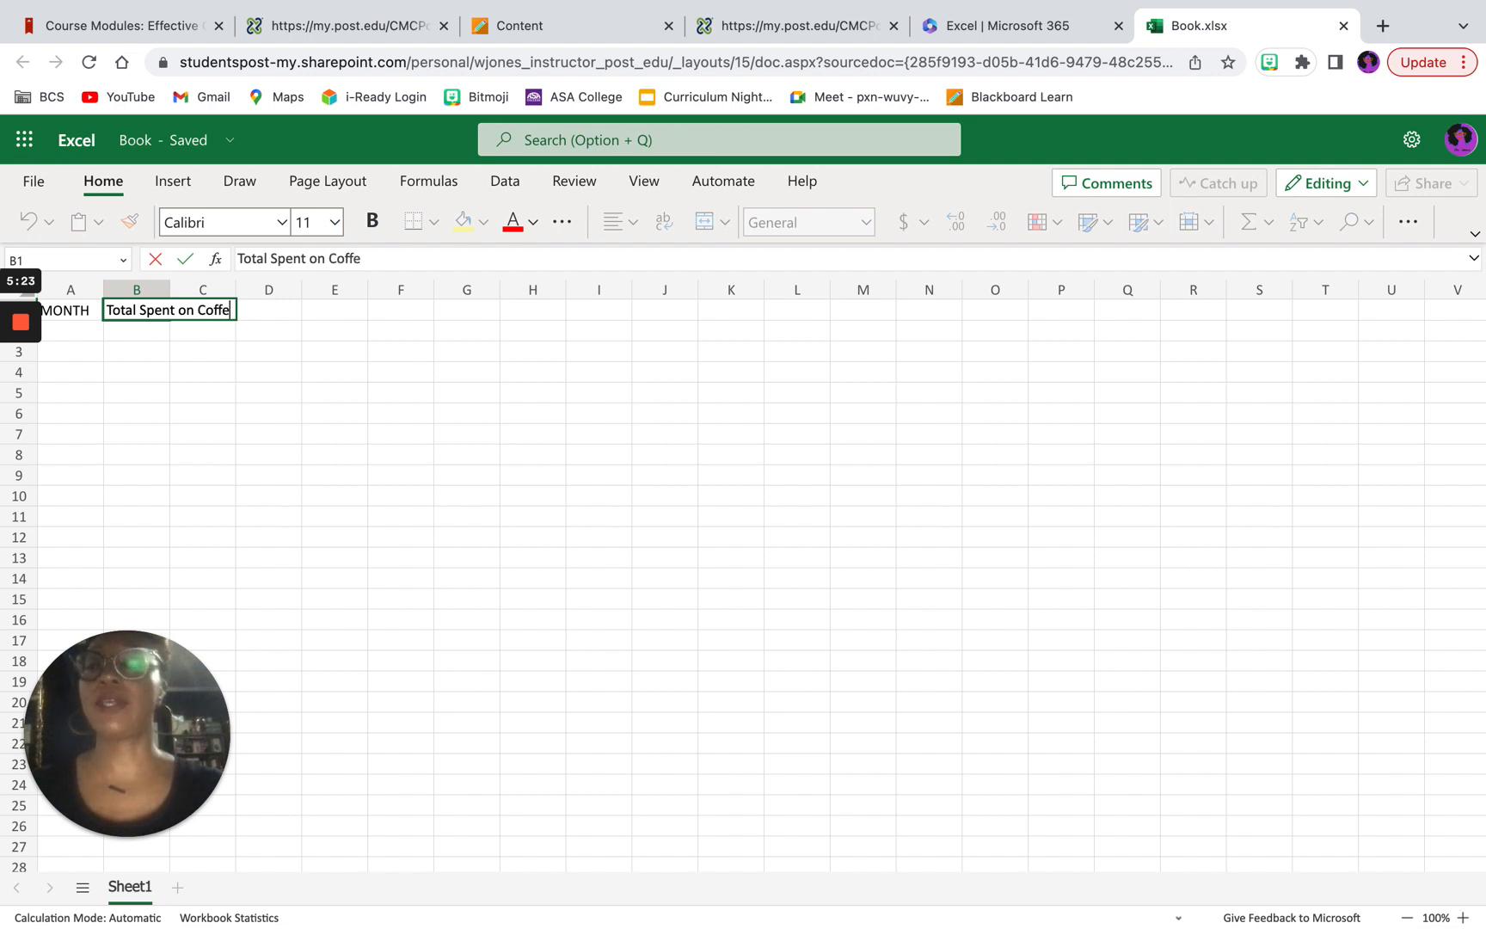
text(e)
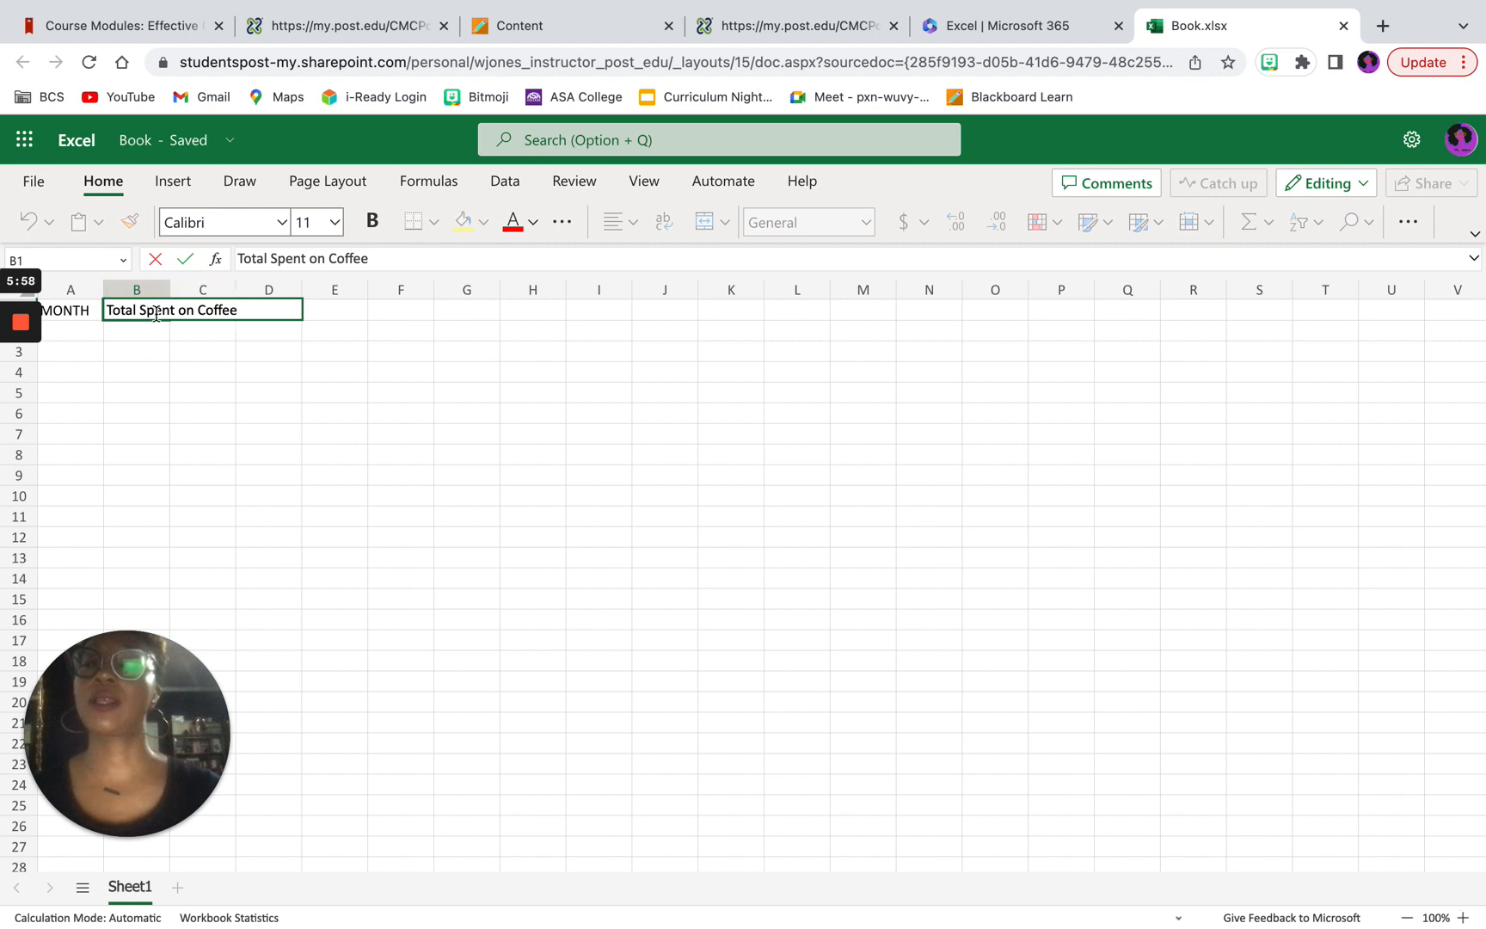
Step: Widen column B to about 24 default units so that the coffee heading fits inside its own column
click(171, 290)
drag(171, 290, 173, 289)
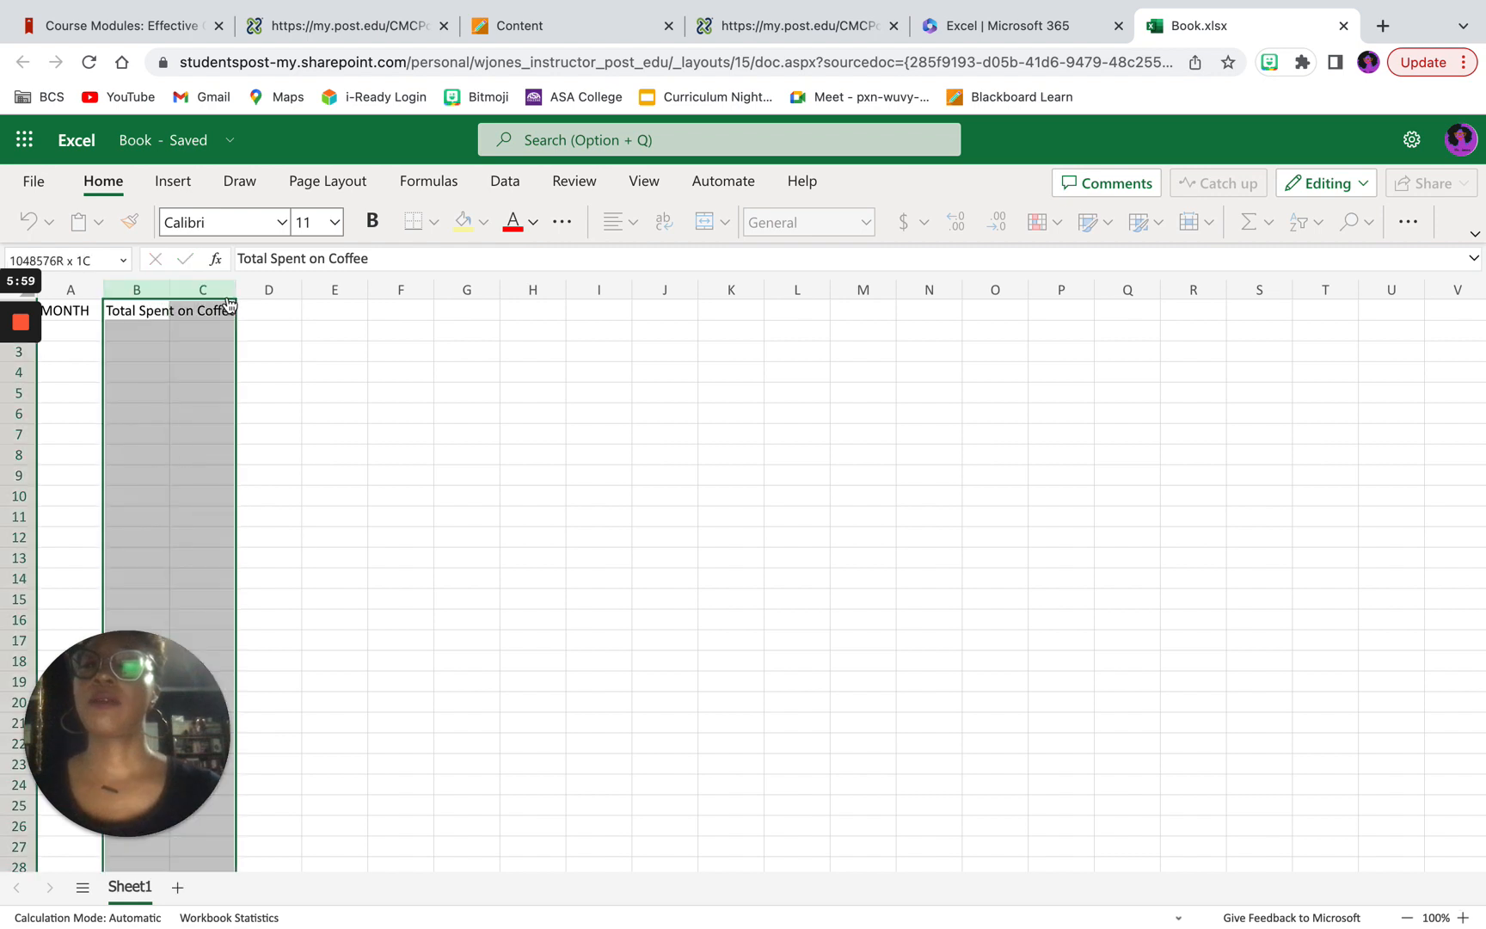
click(174, 289)
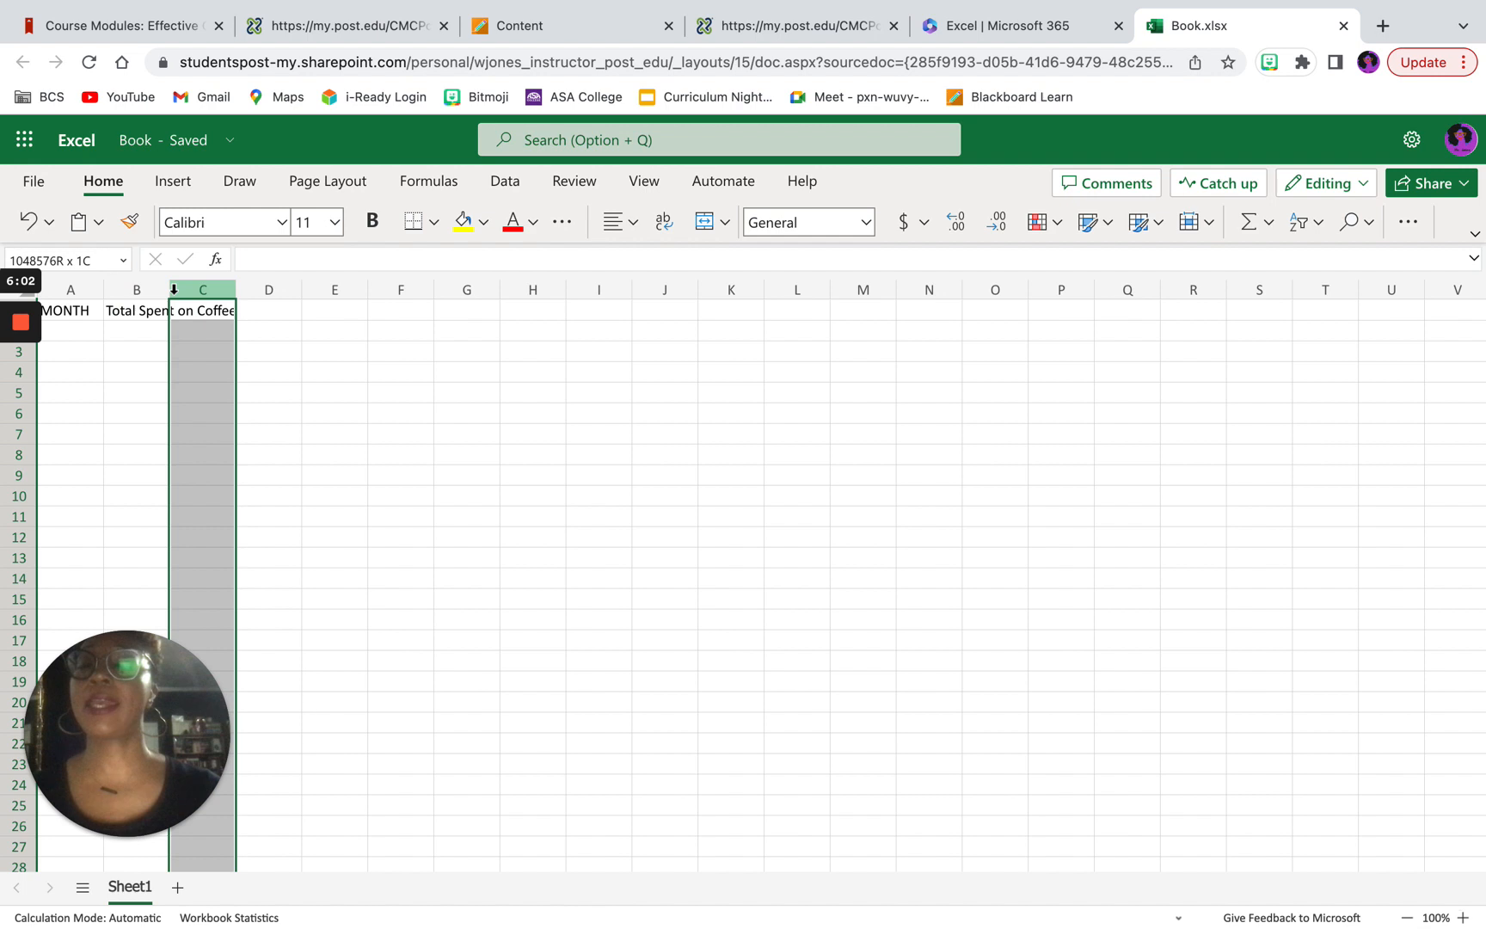
drag(173, 290, 344, 248)
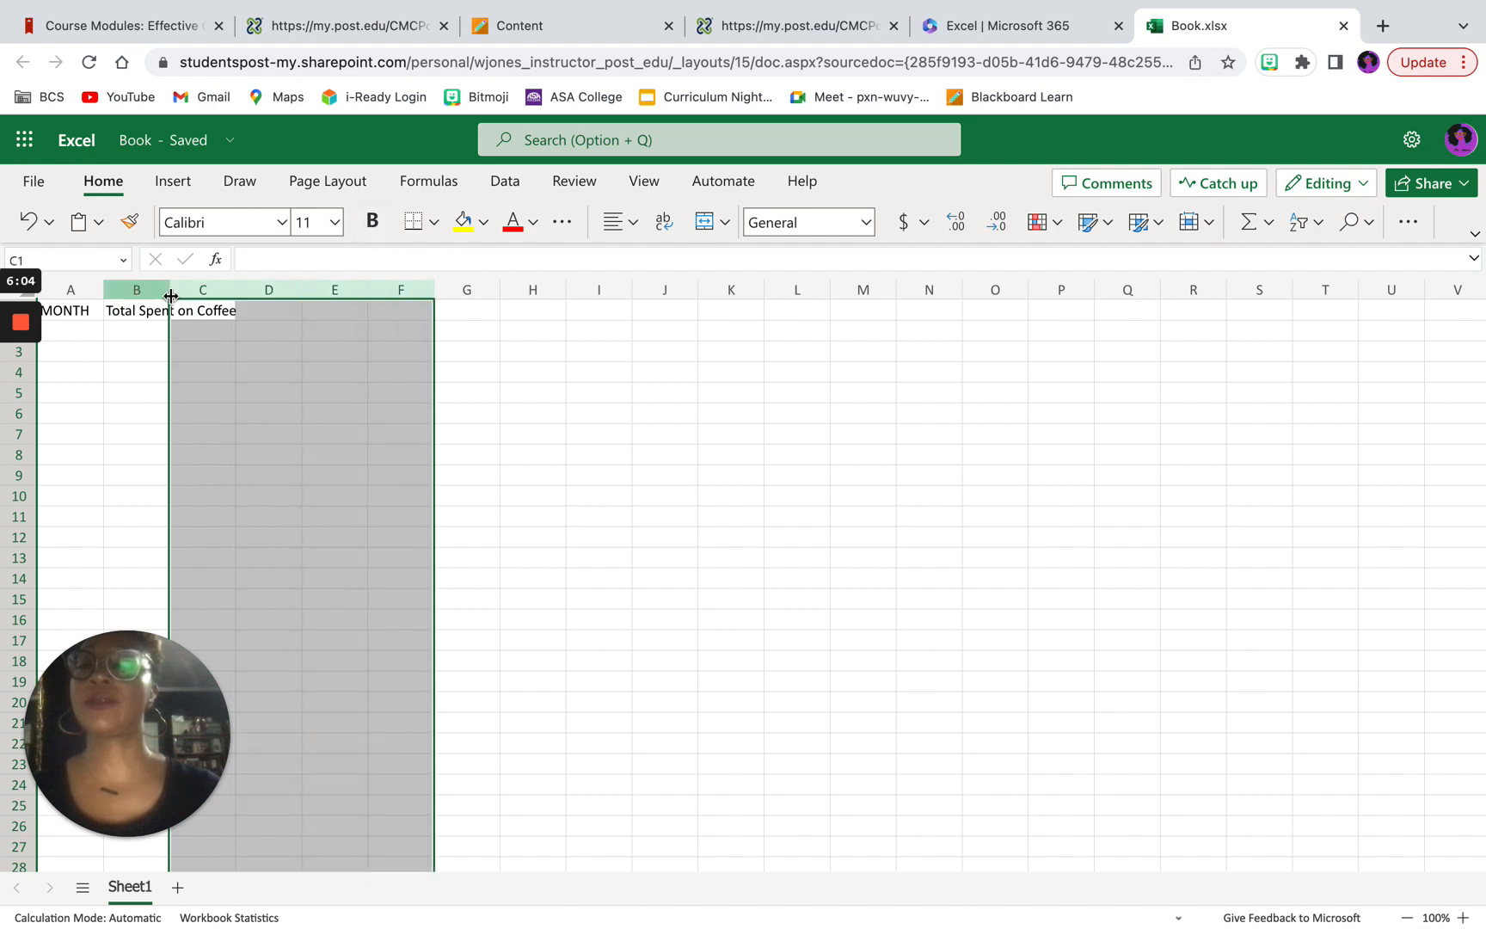
drag(167, 286, 280, 301)
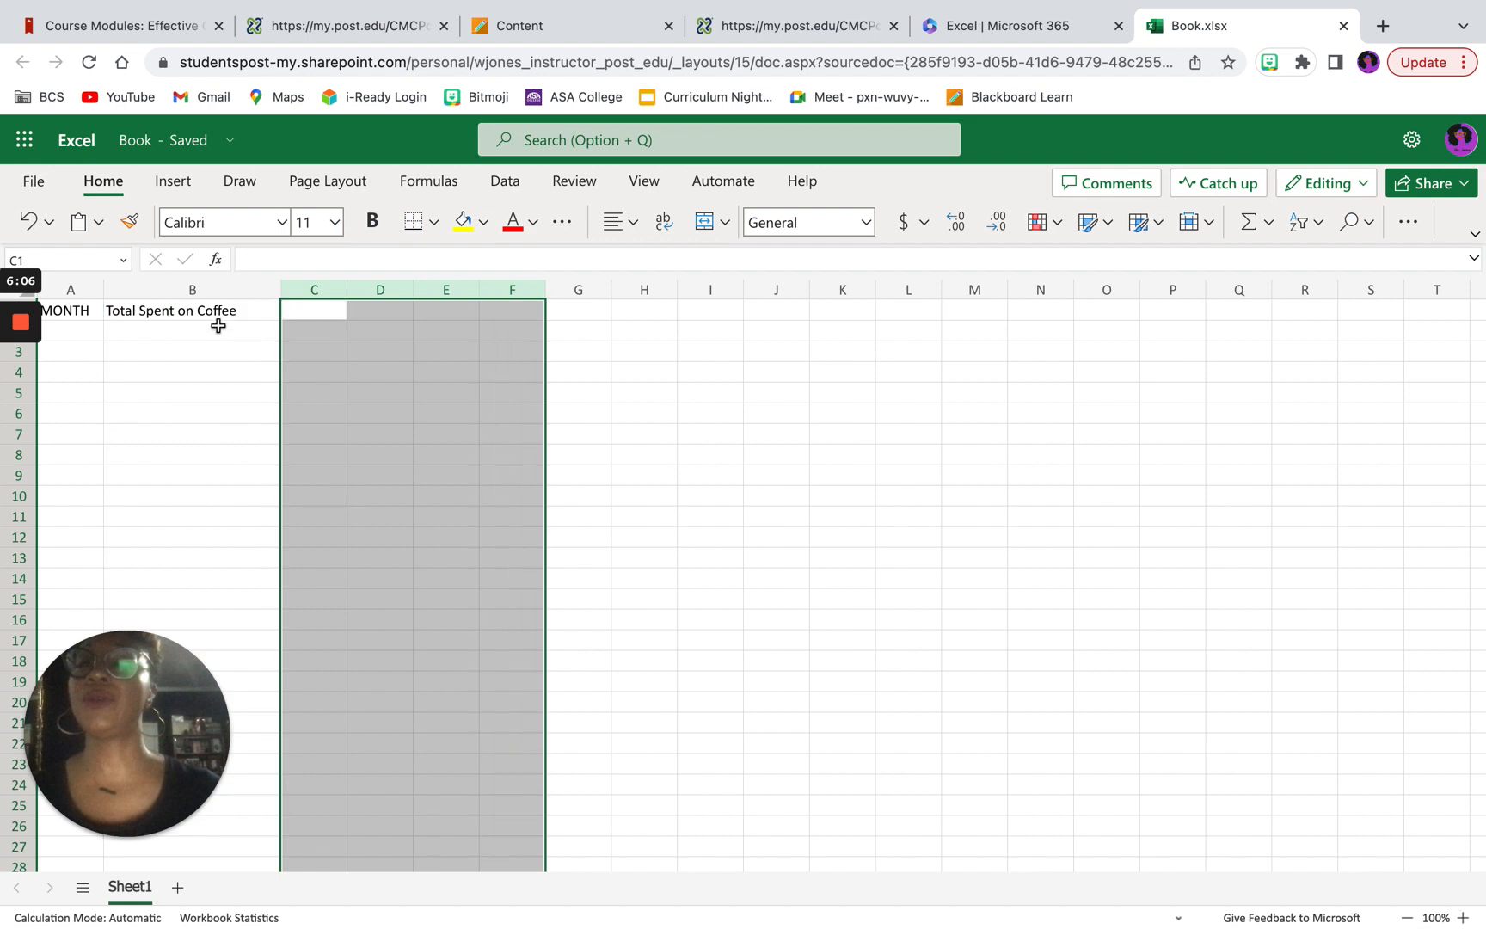
click(214, 328)
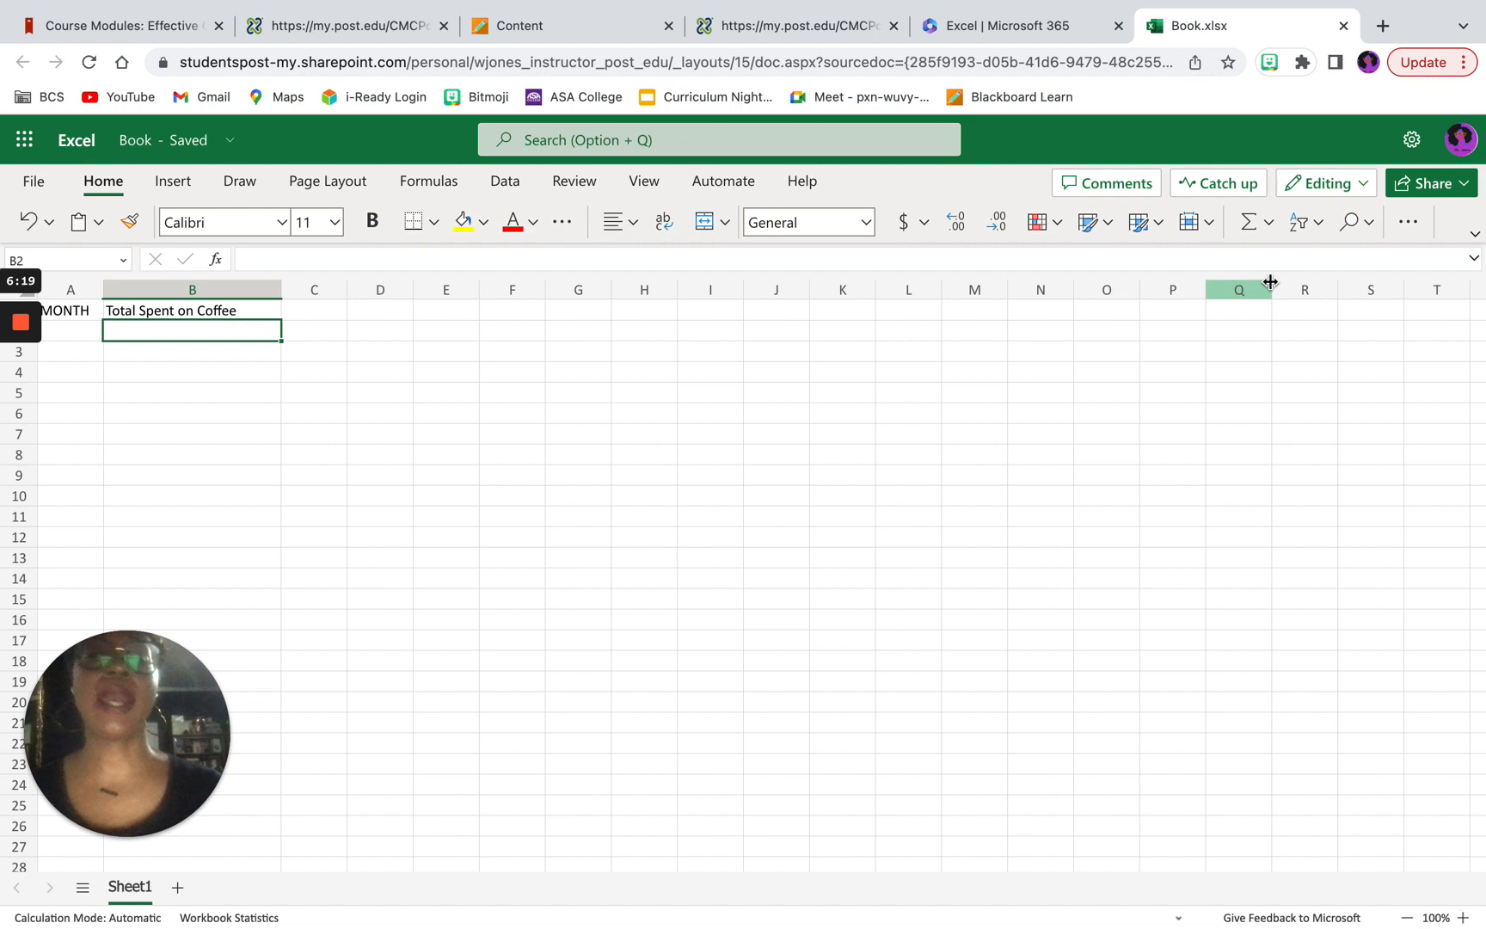
click(1407, 225)
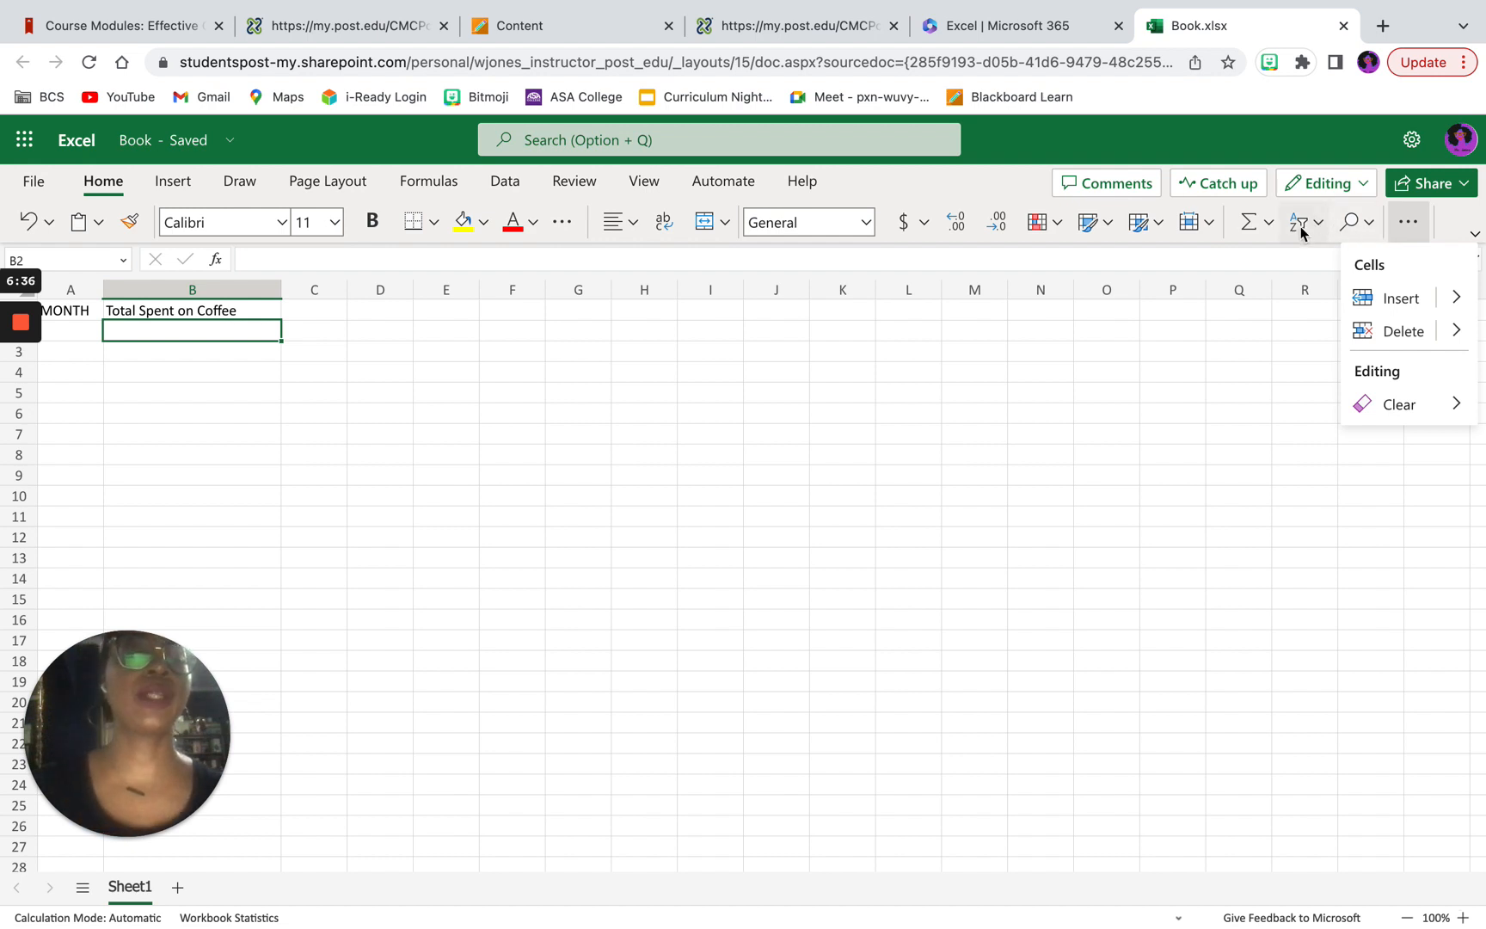
click(215, 324)
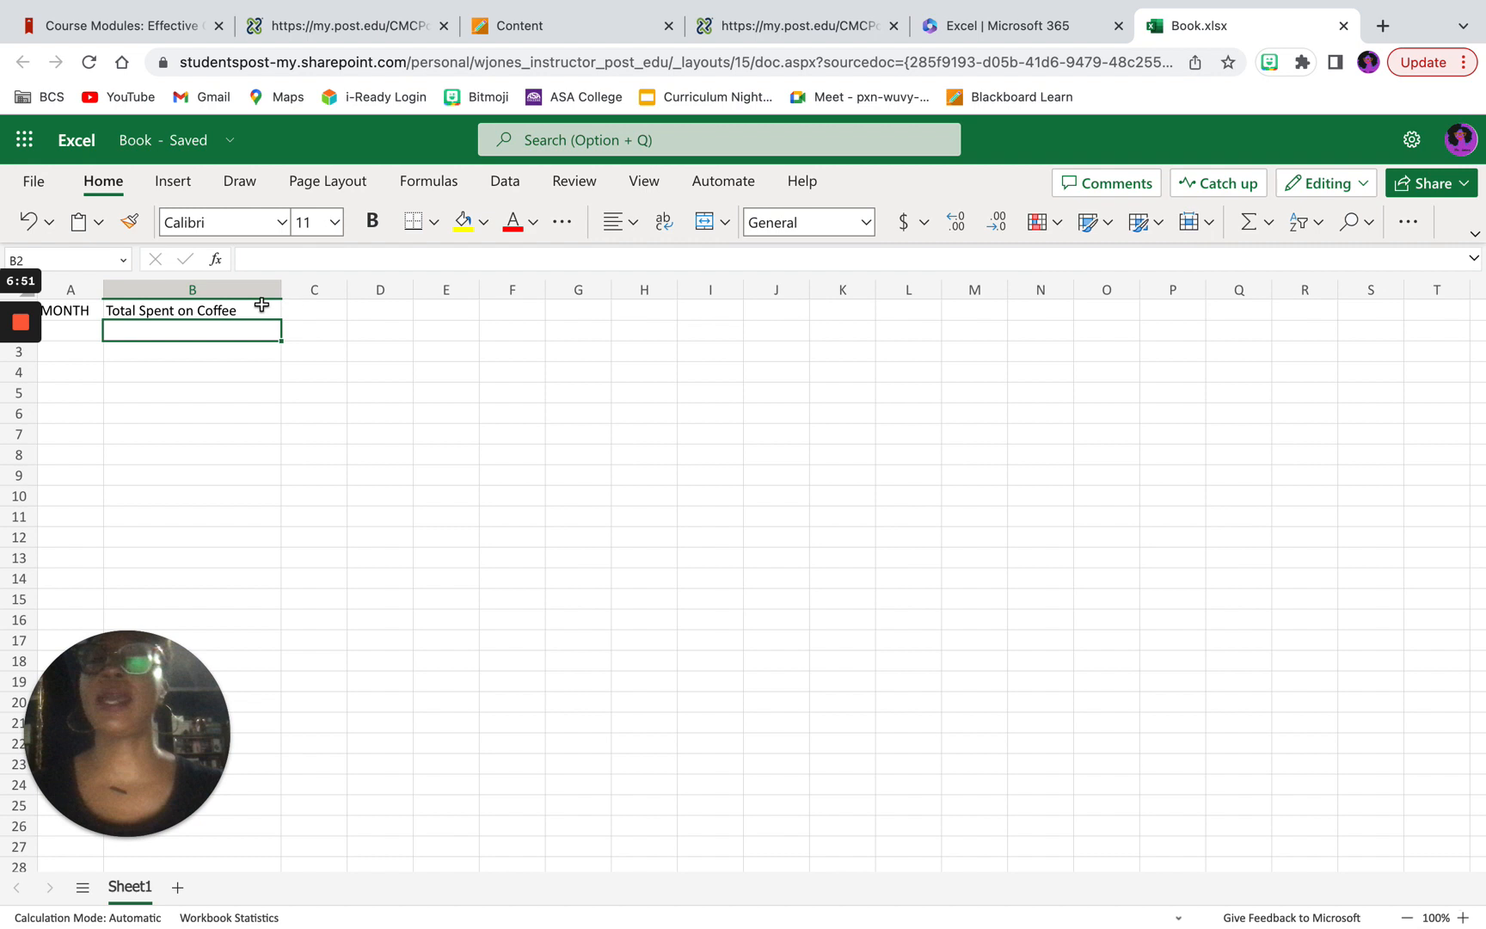
click(565, 224)
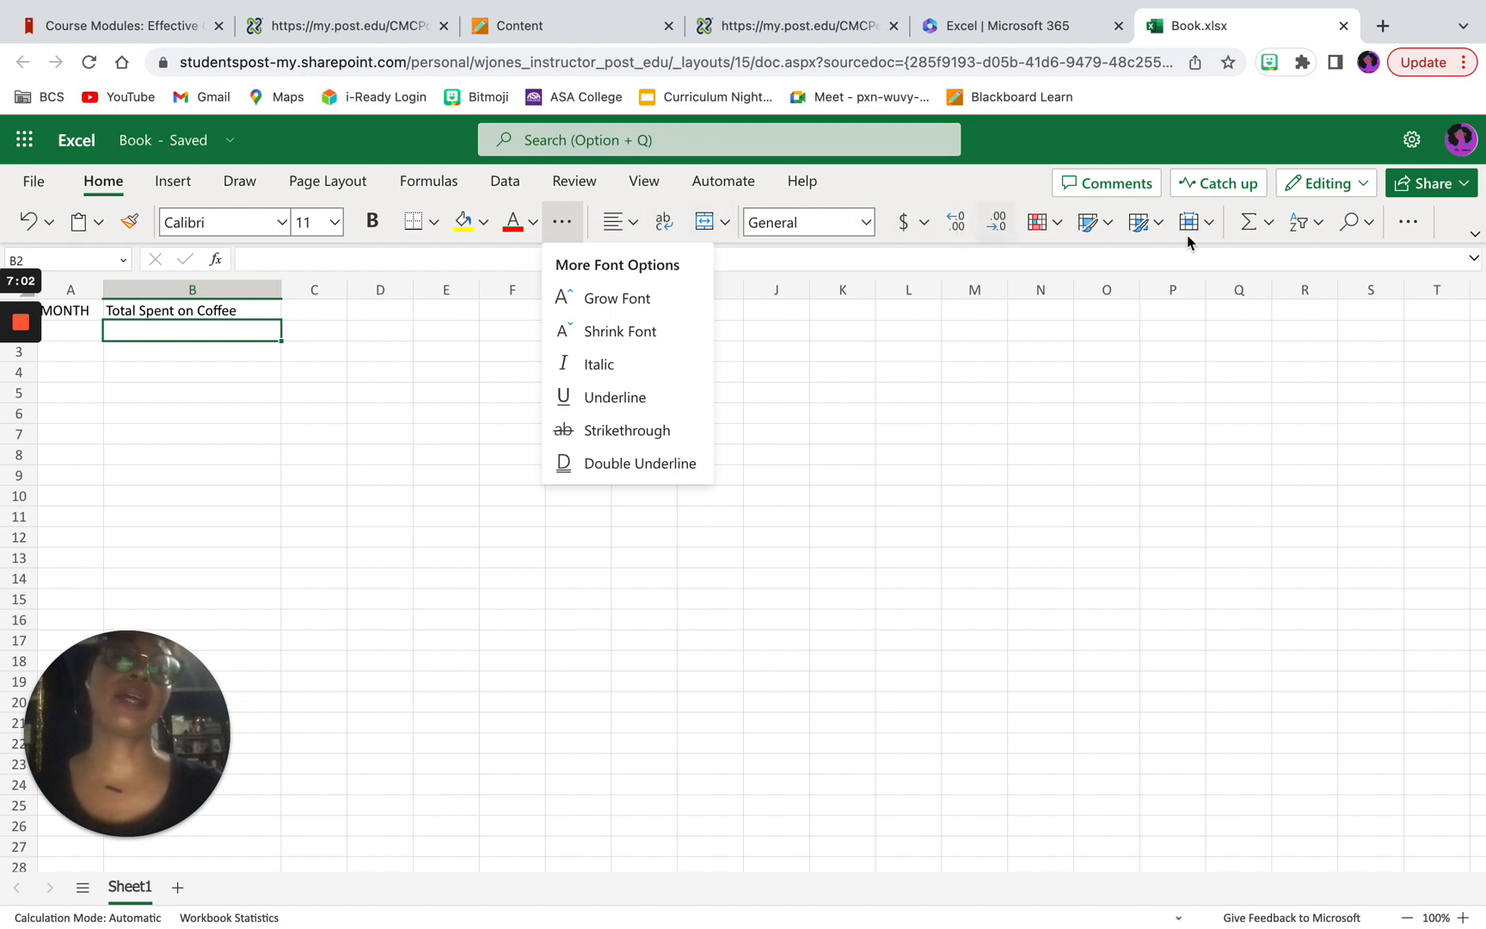
Step: Check the exact width of column B in default units, keep it, and select the coffee heading
click(1210, 224)
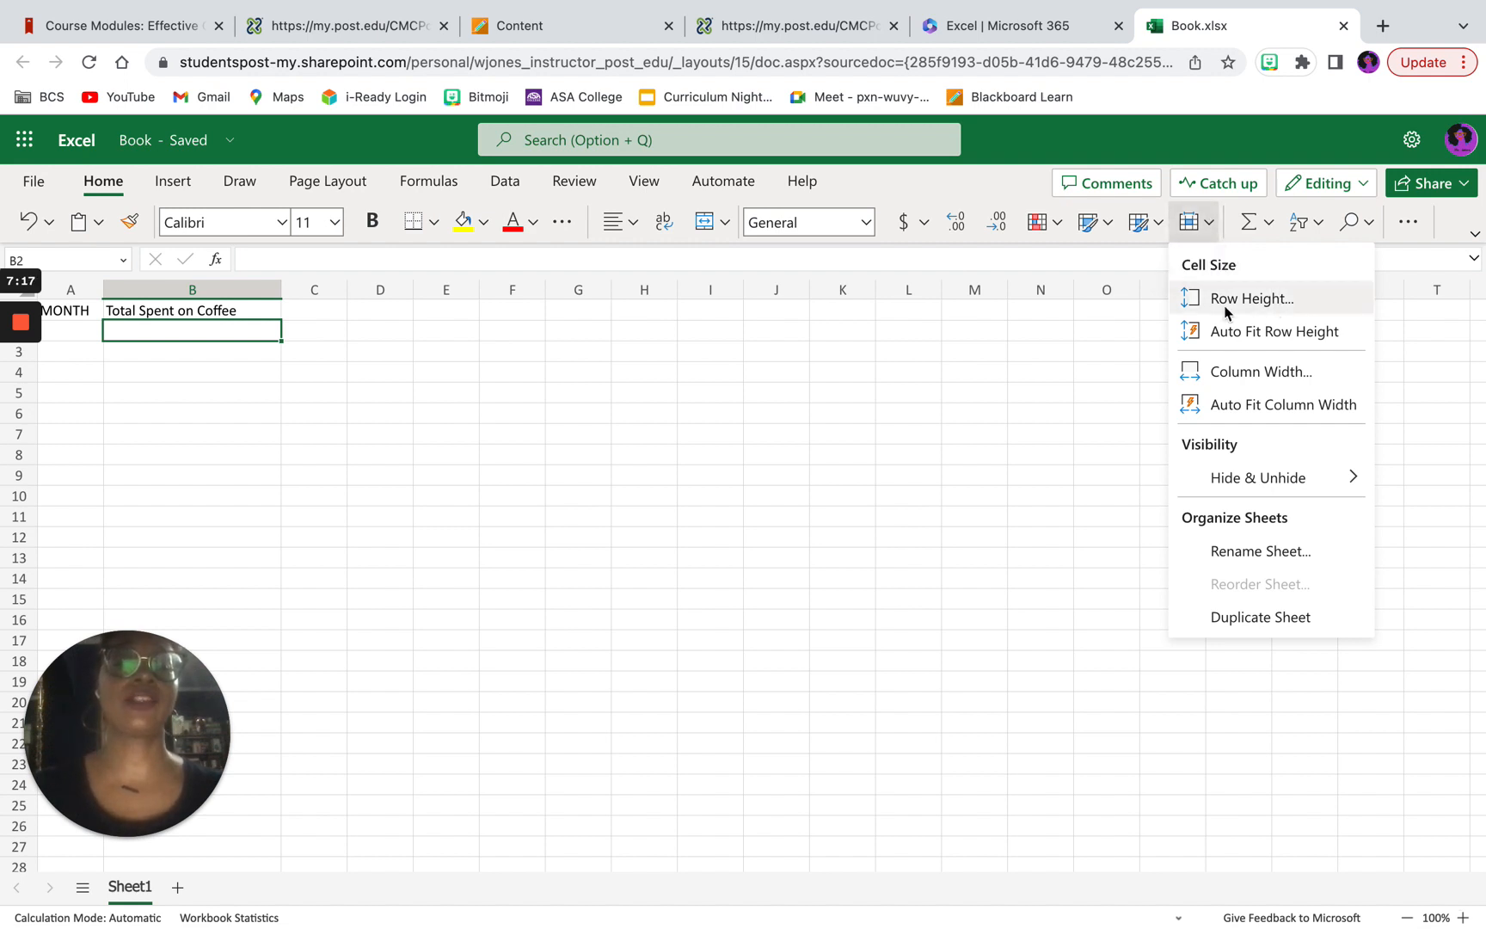
click(1281, 372)
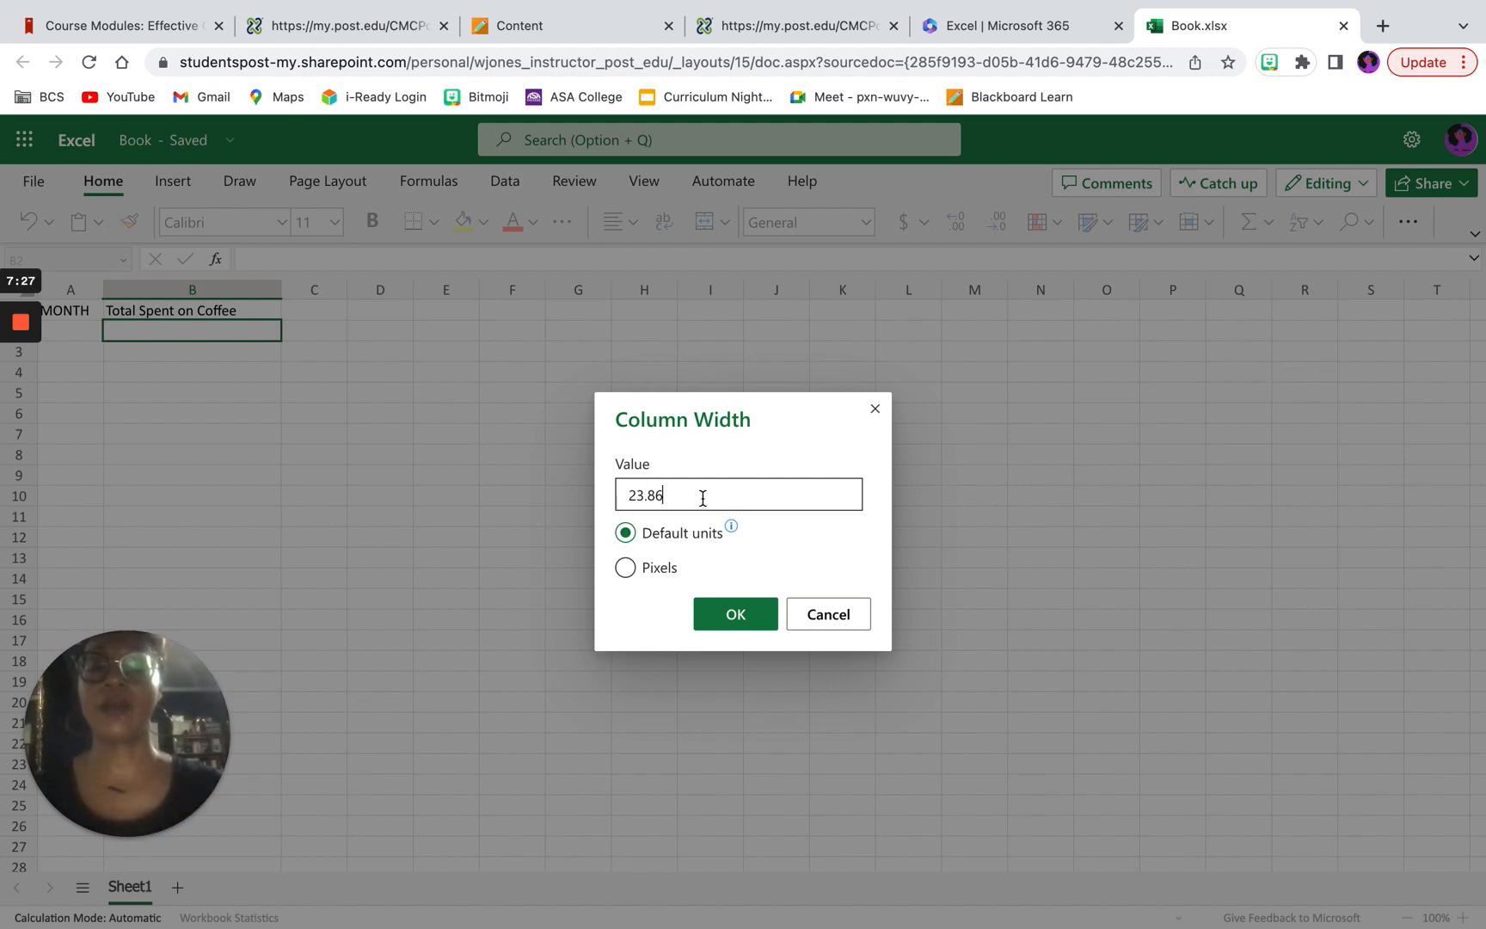
click(736, 616)
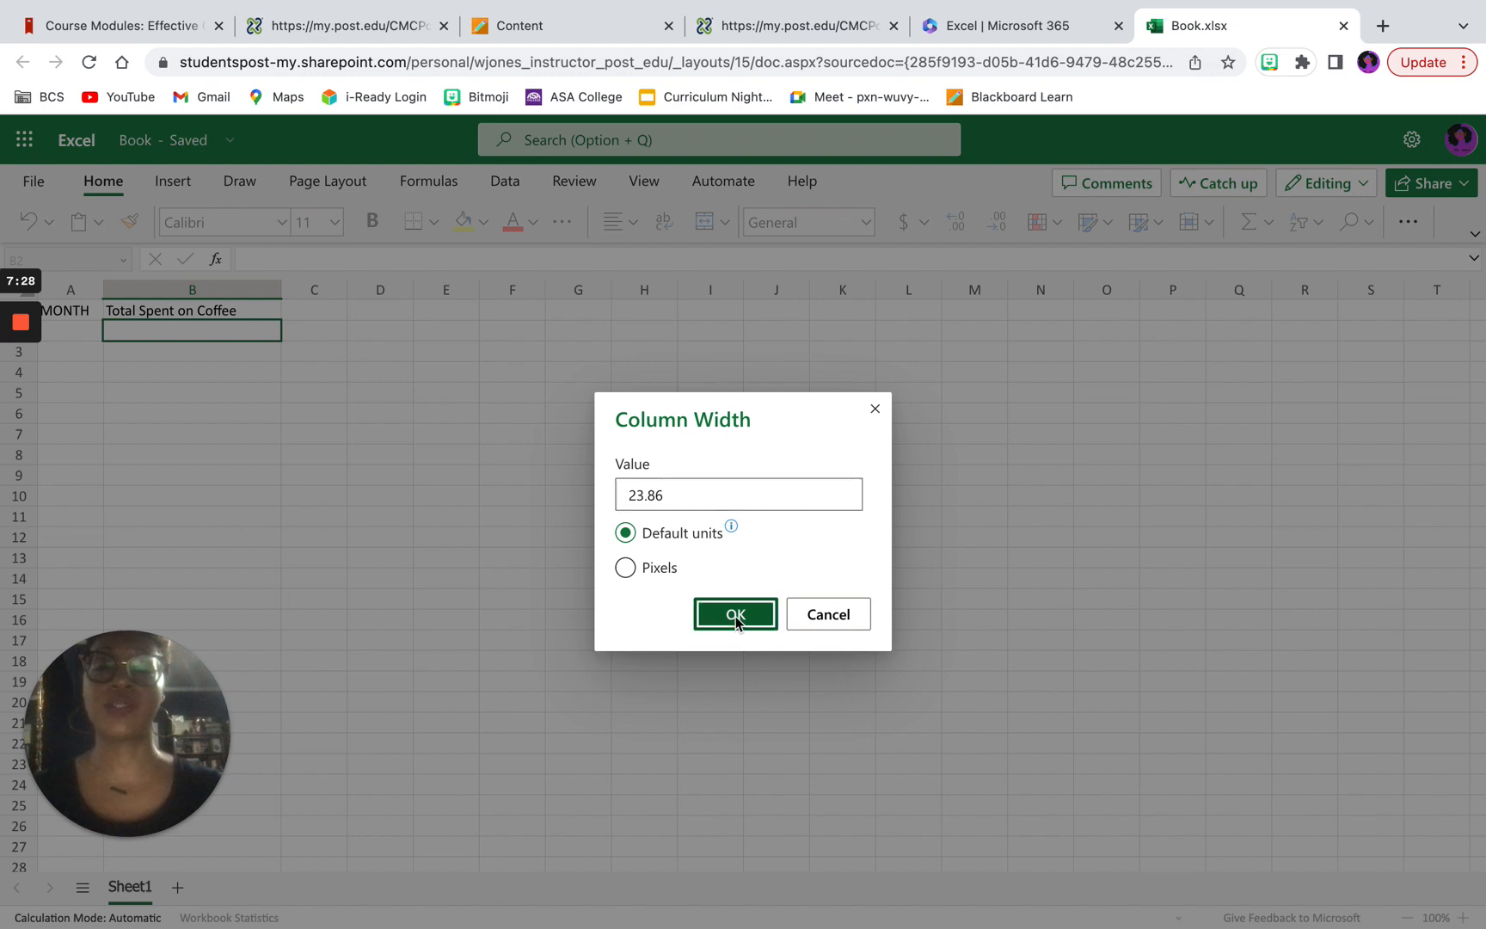
click(159, 314)
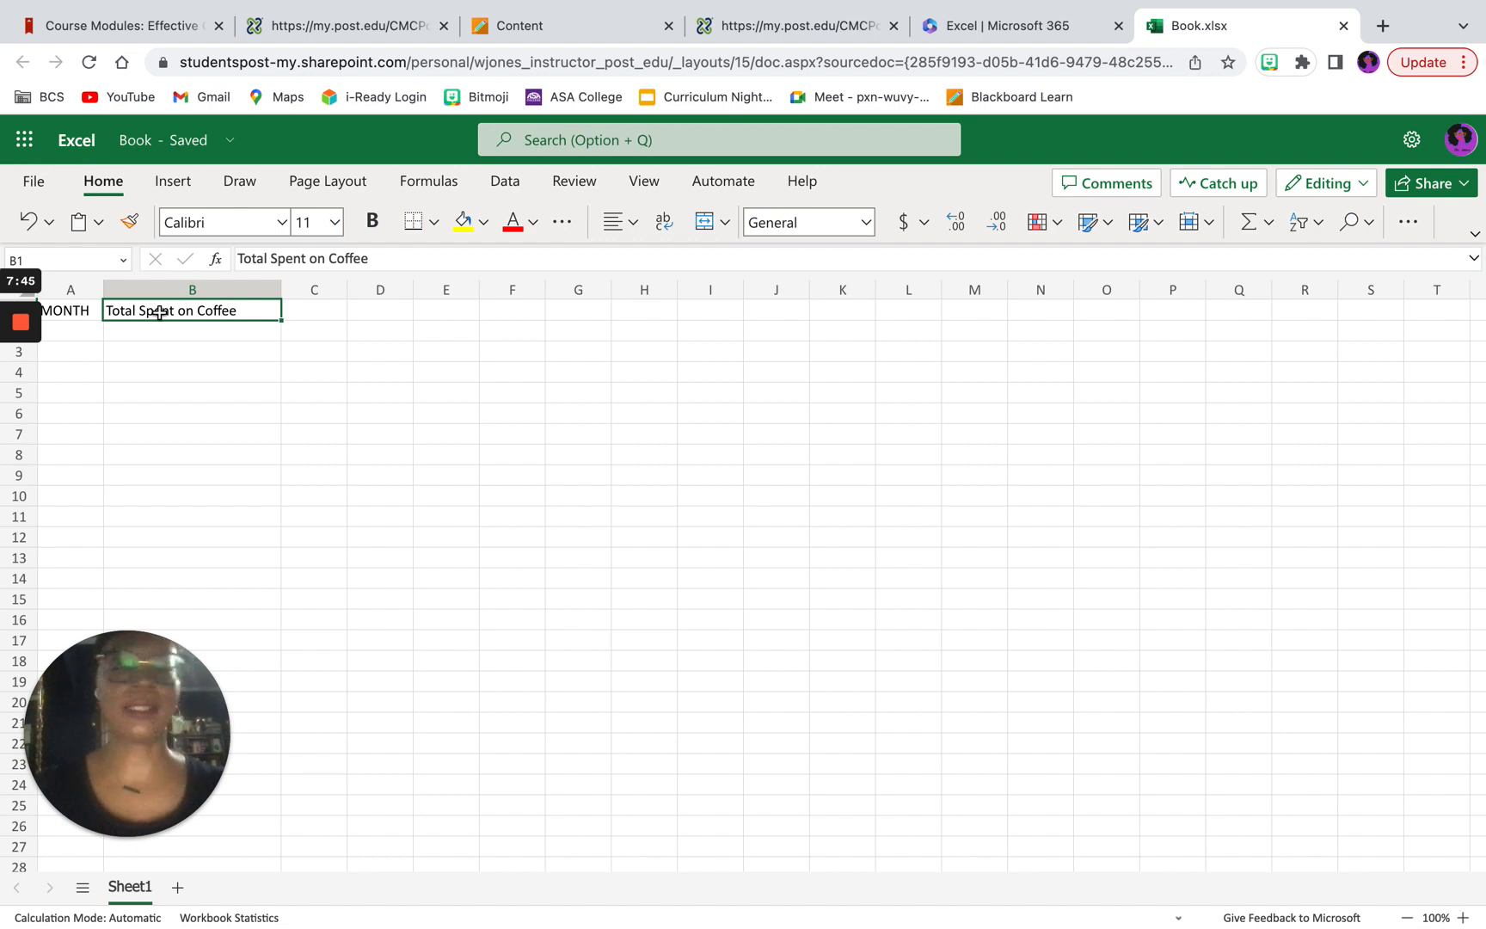
Step: Enter January, February and March in cells A2 to A4 under the MONTH heading
click(66, 338)
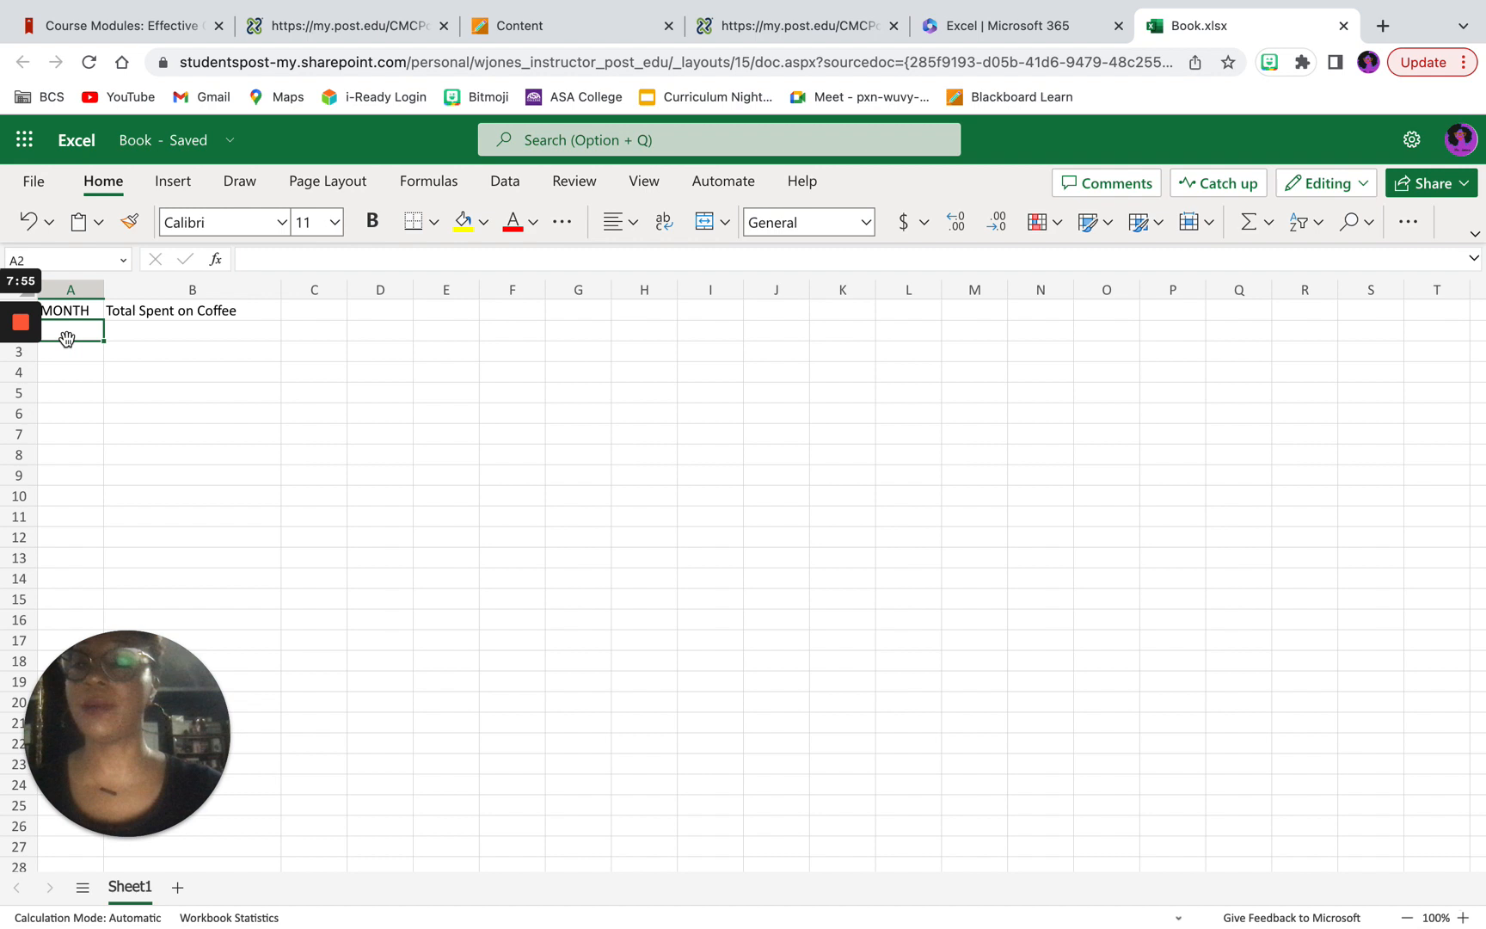
text(Janua)
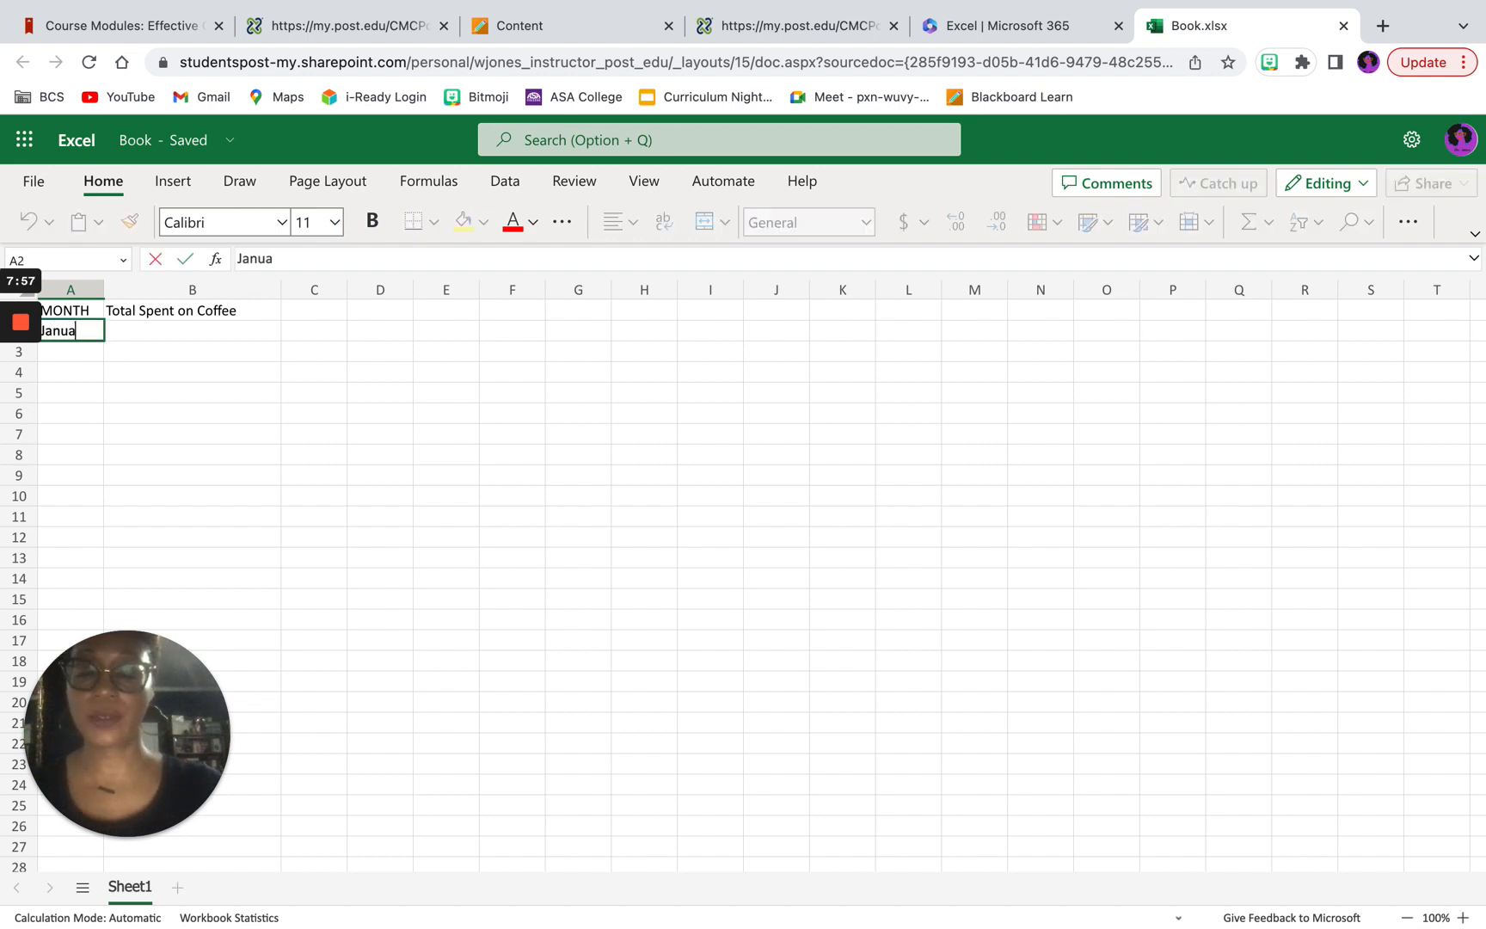
text(ry)
key(Return)
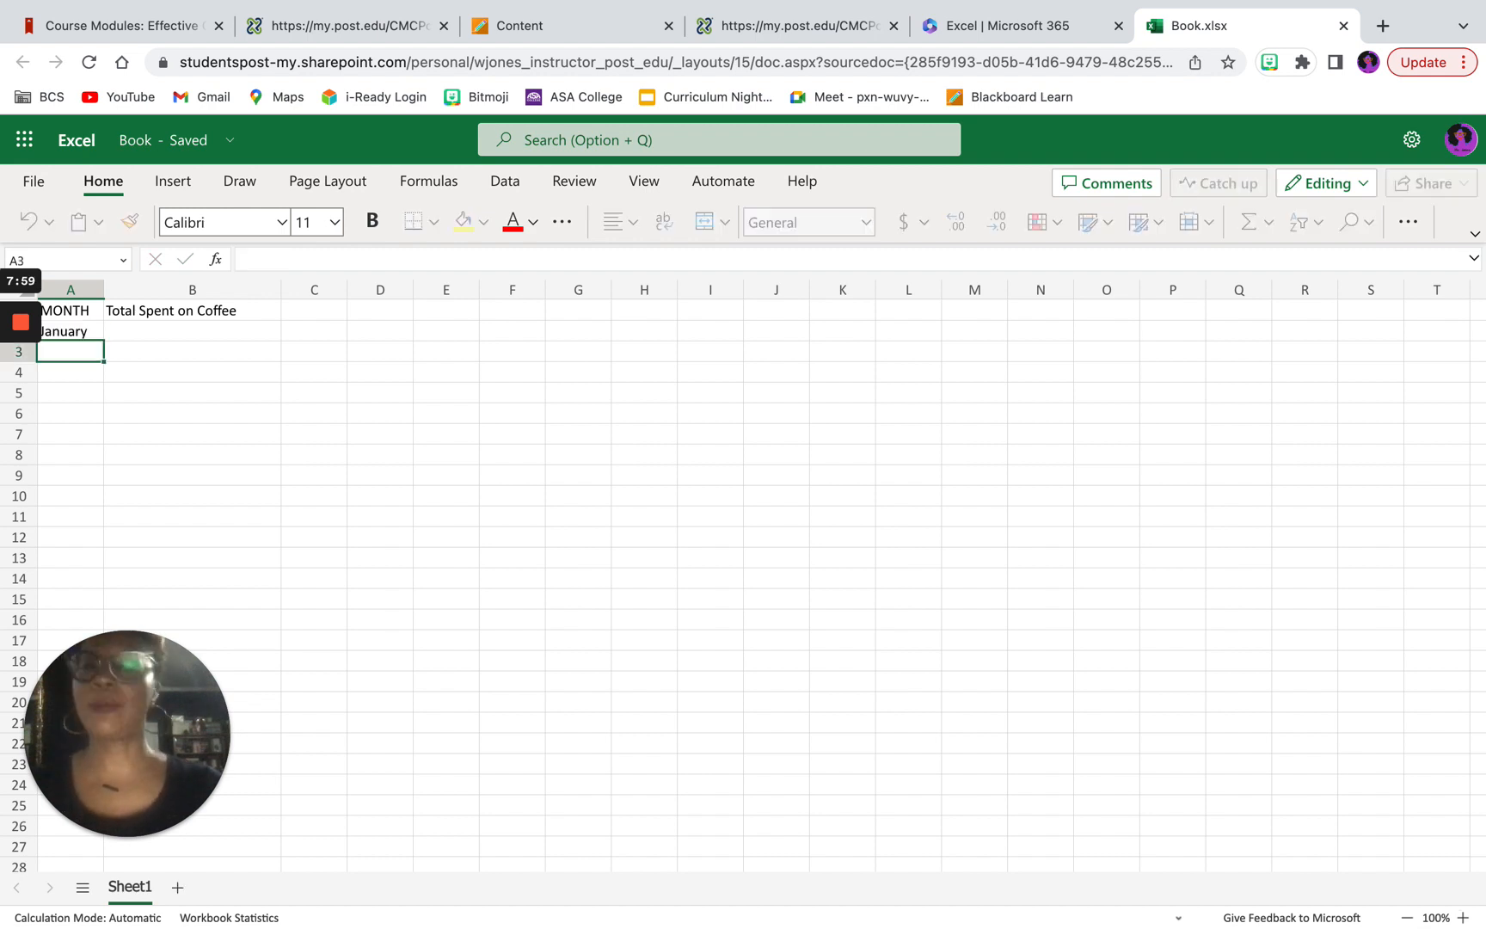
text(F)
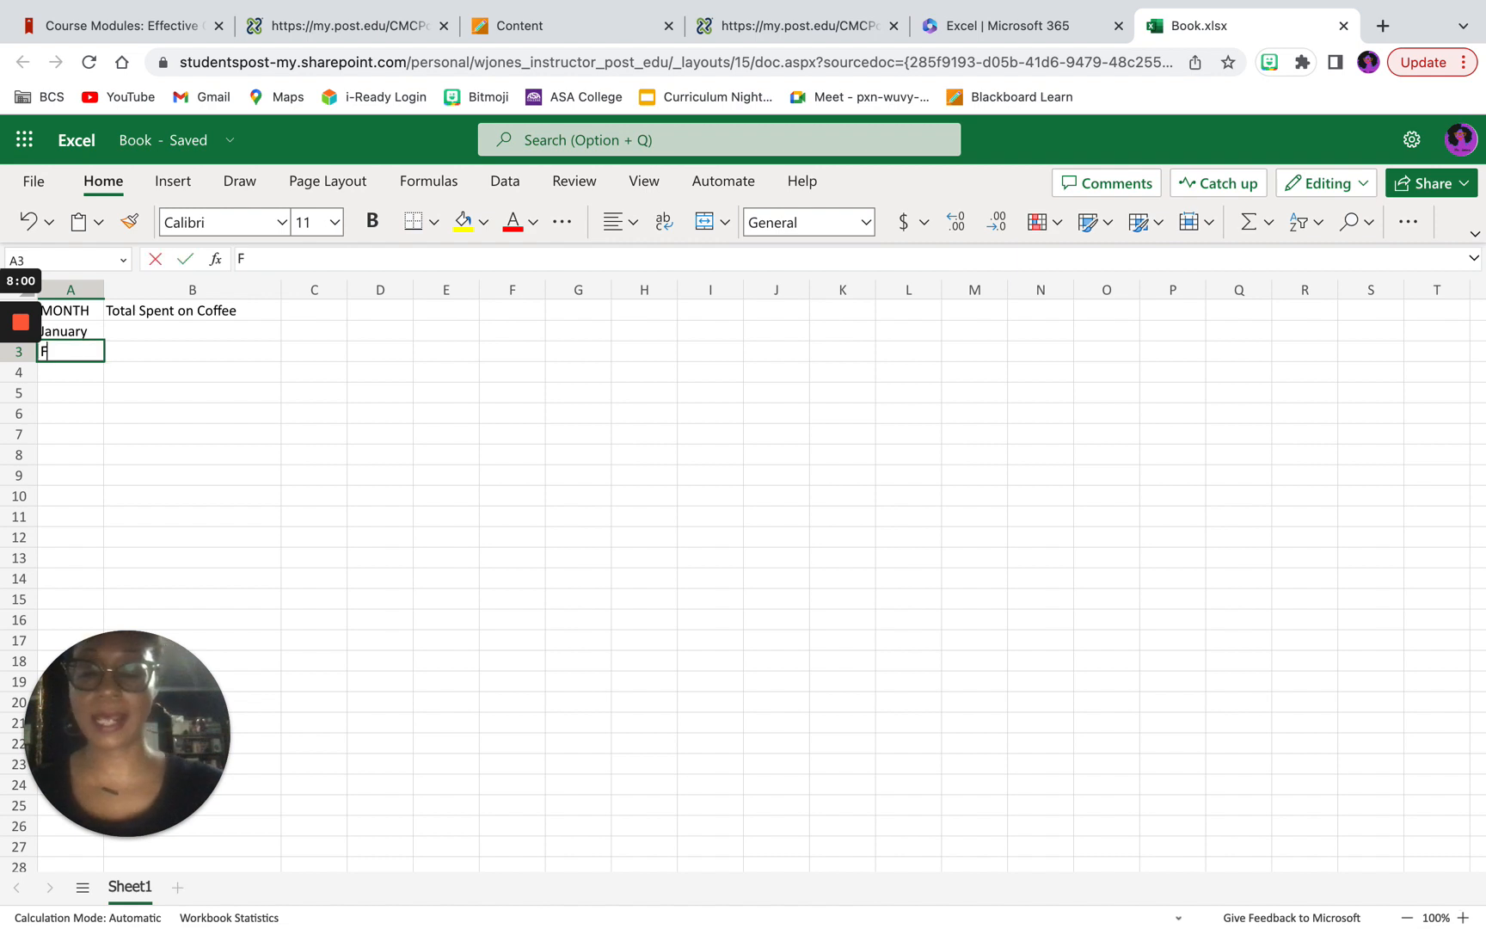
text(ebruary)
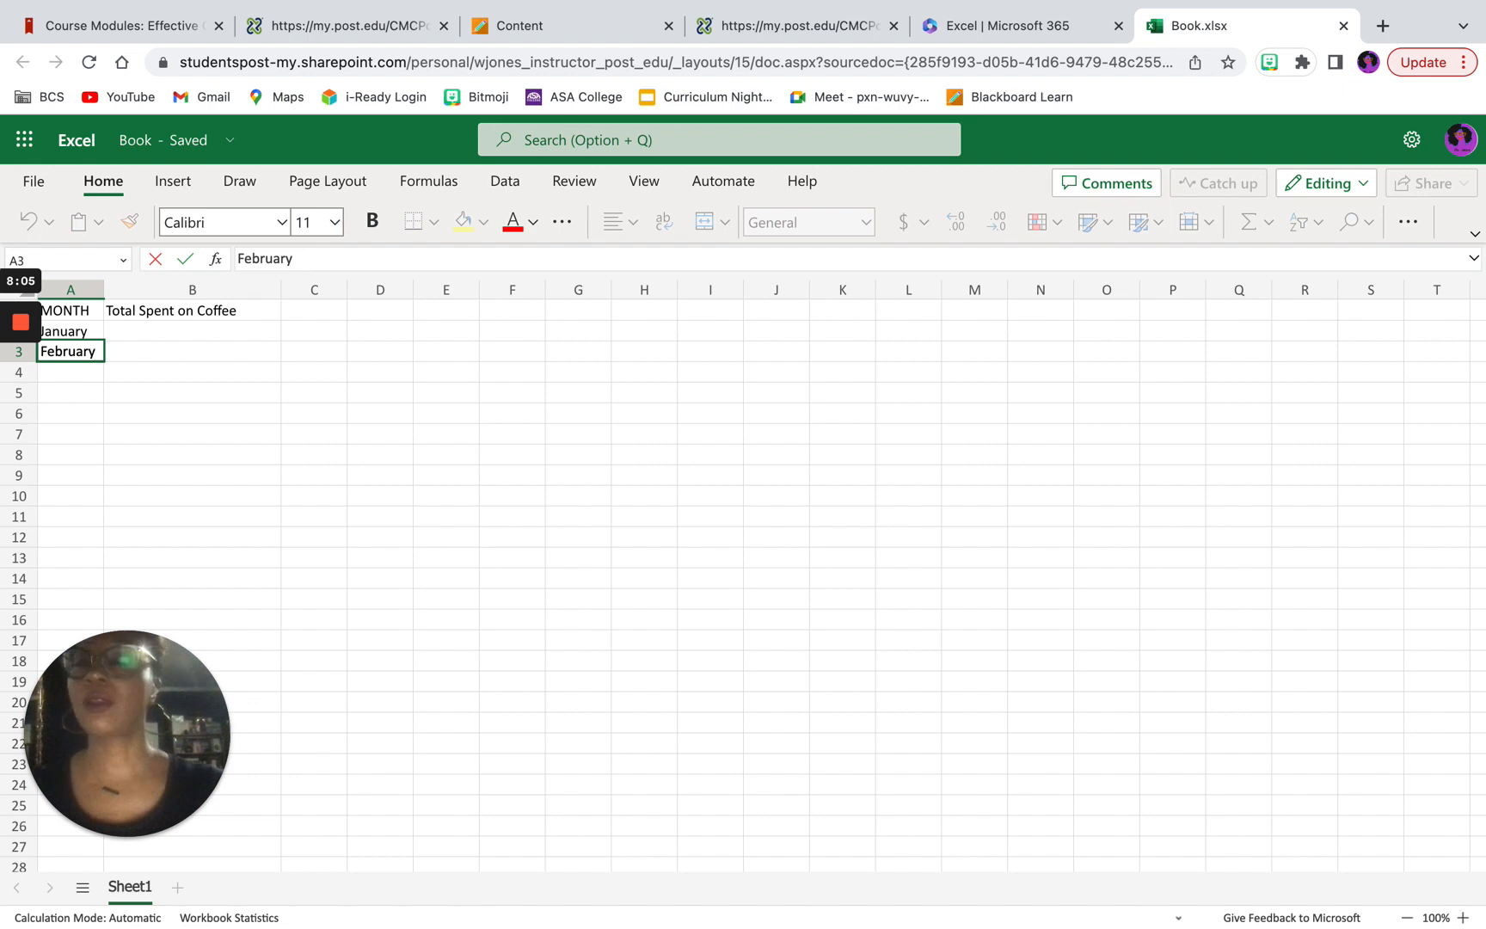
key(Return)
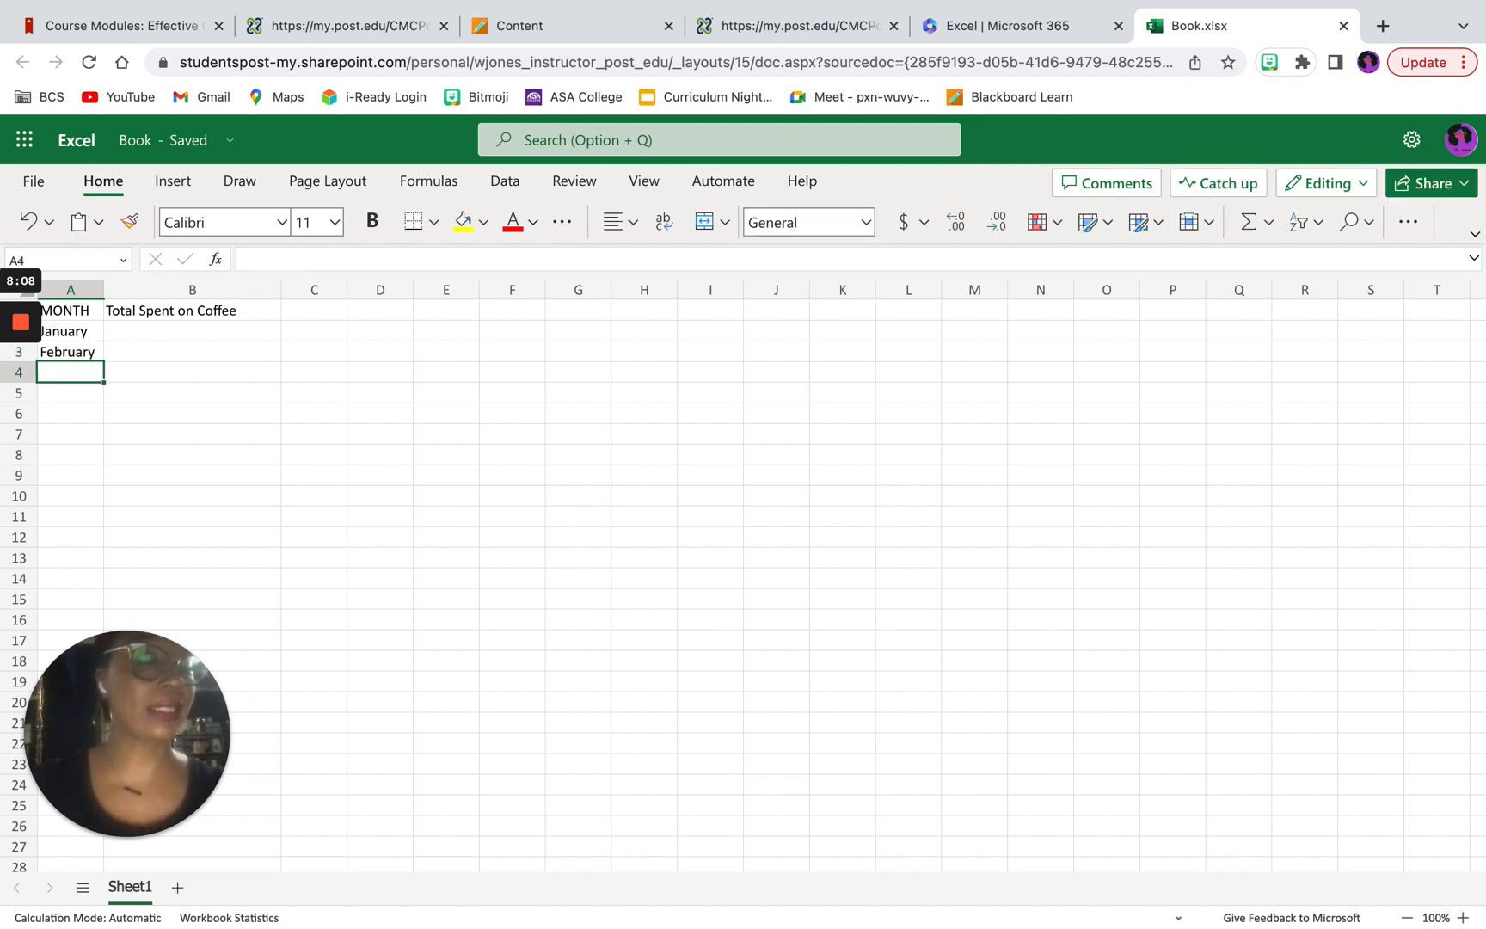
text(March)
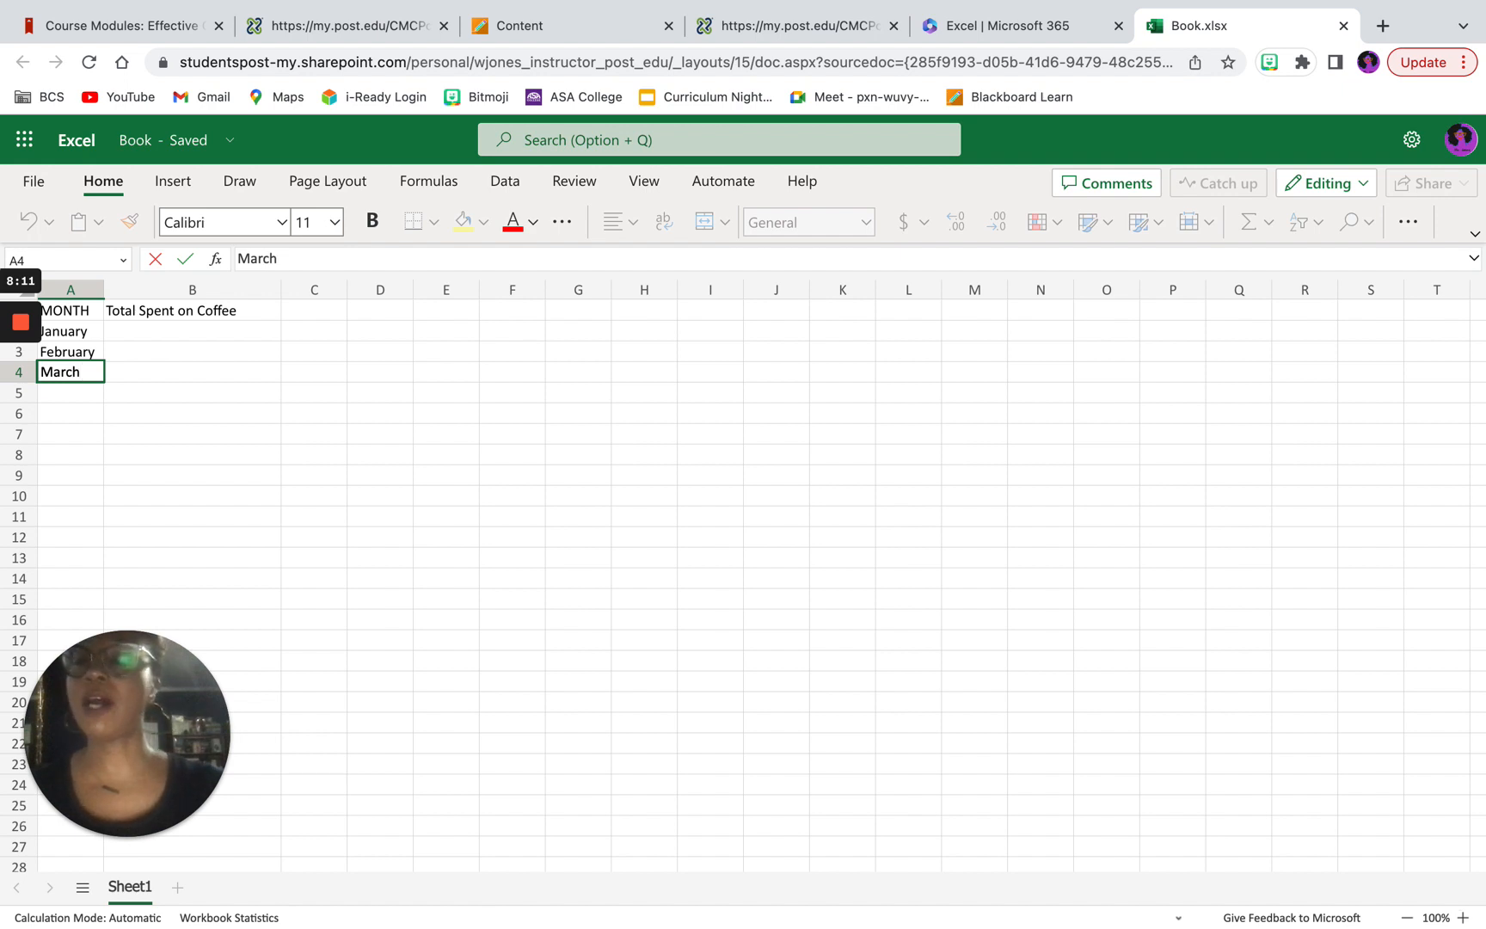
key(Return)
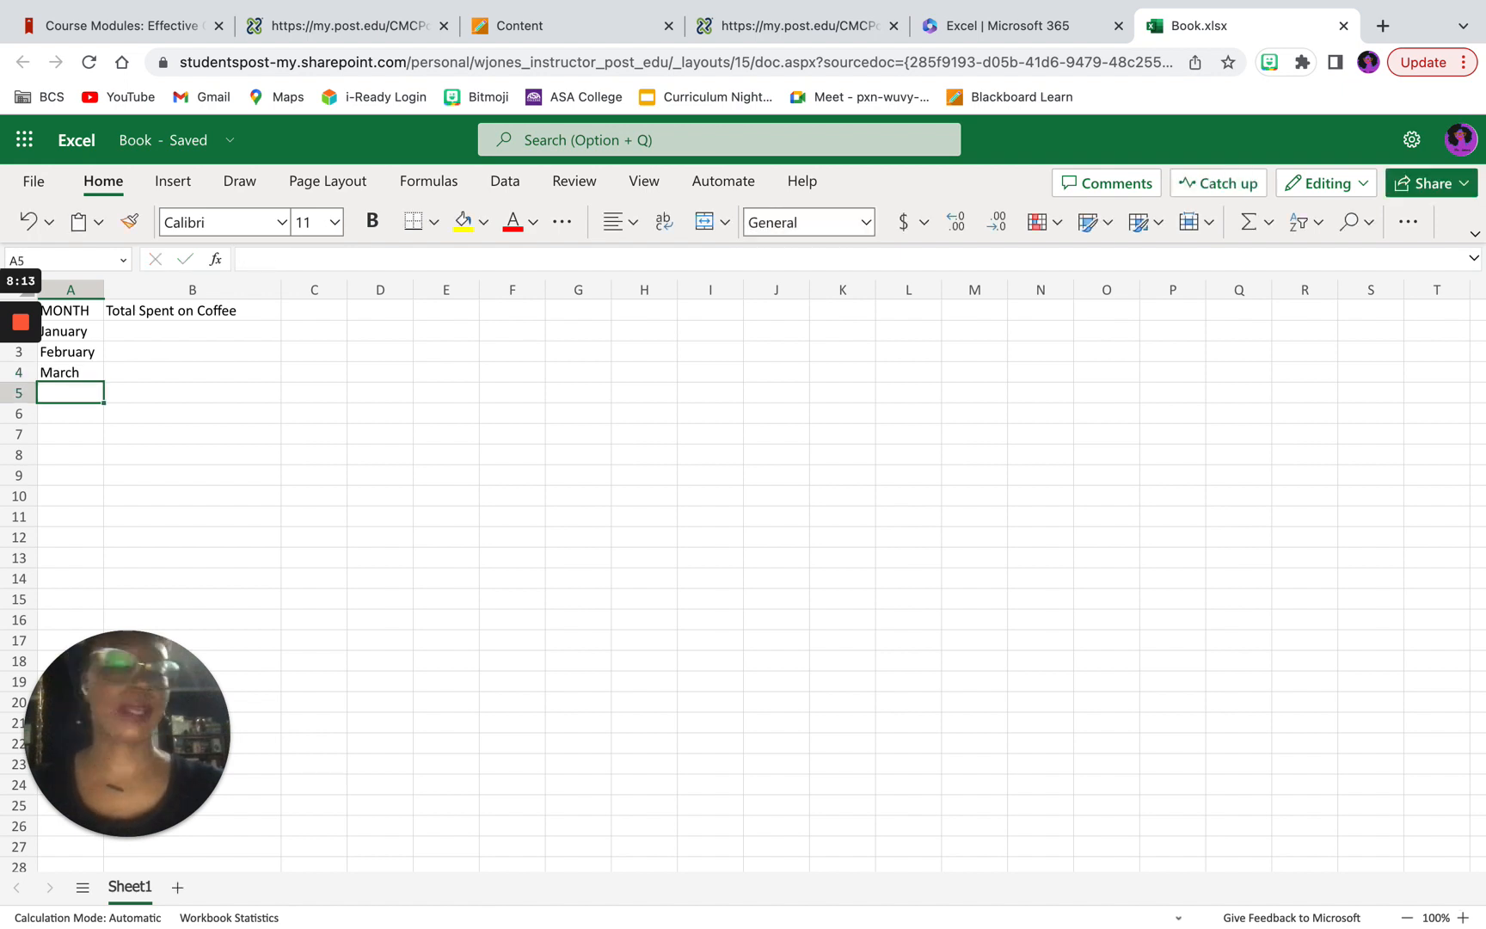
Step: Continue the month list with April, May and June in cells A5 to A7
text(April)
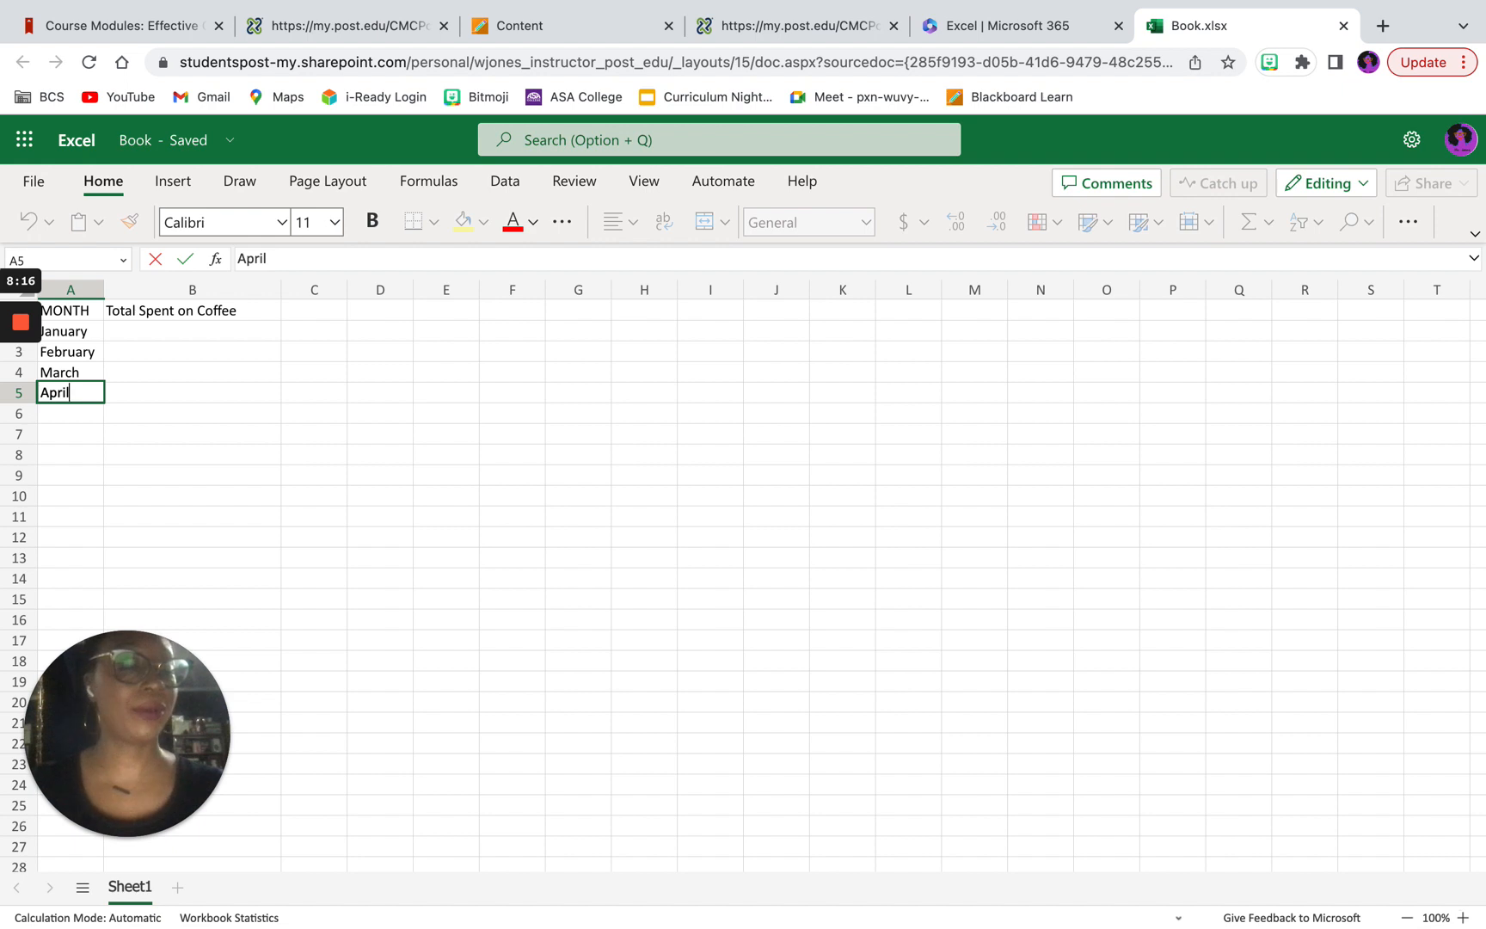
key(Return)
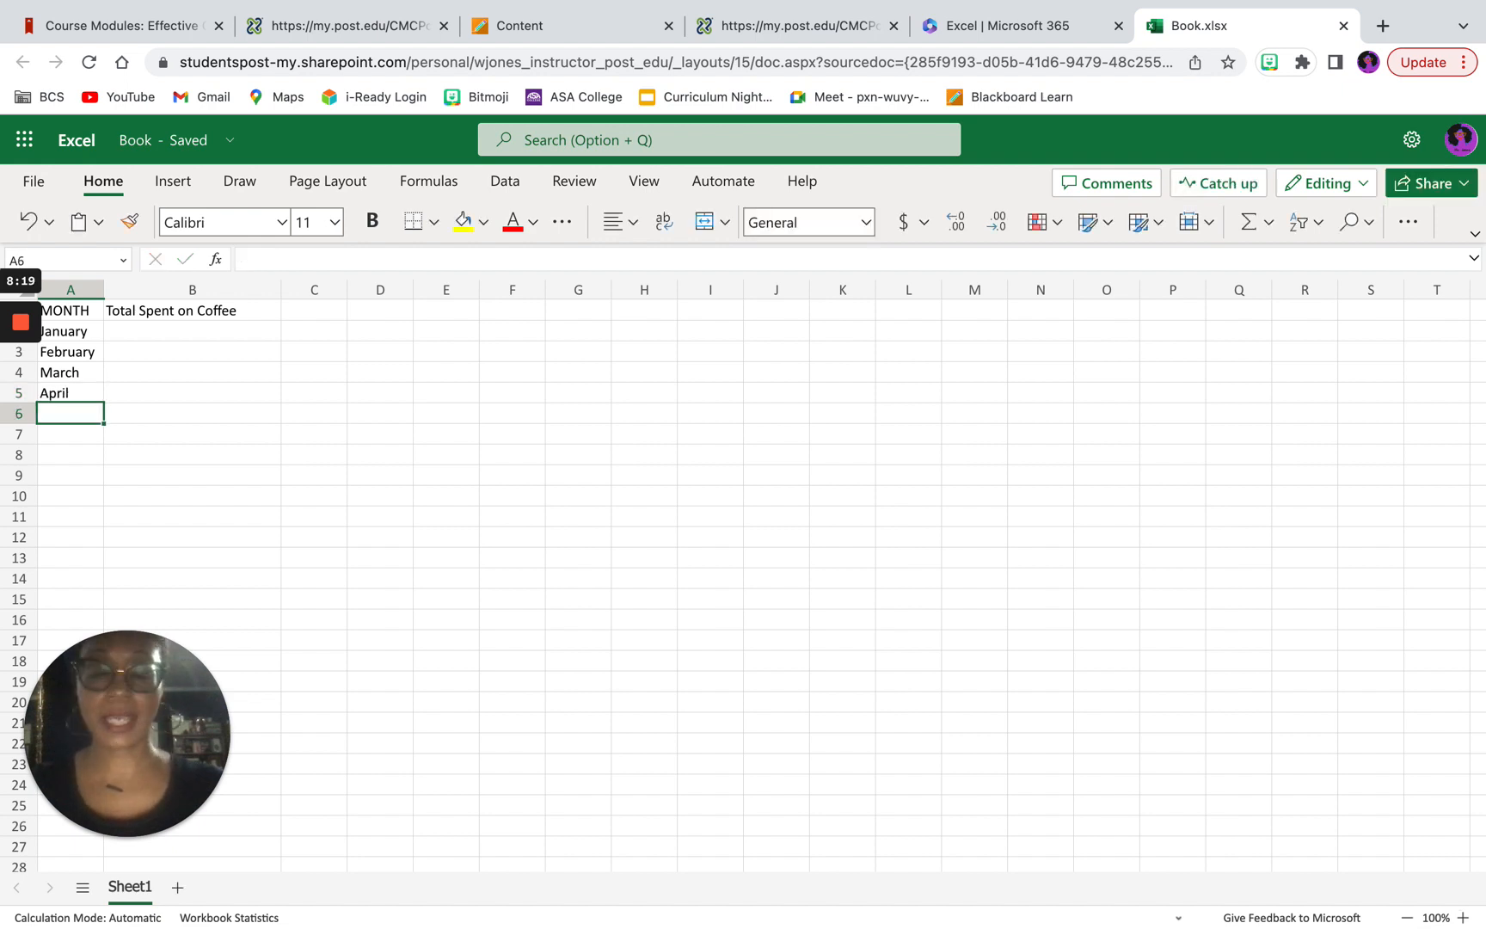
text(May)
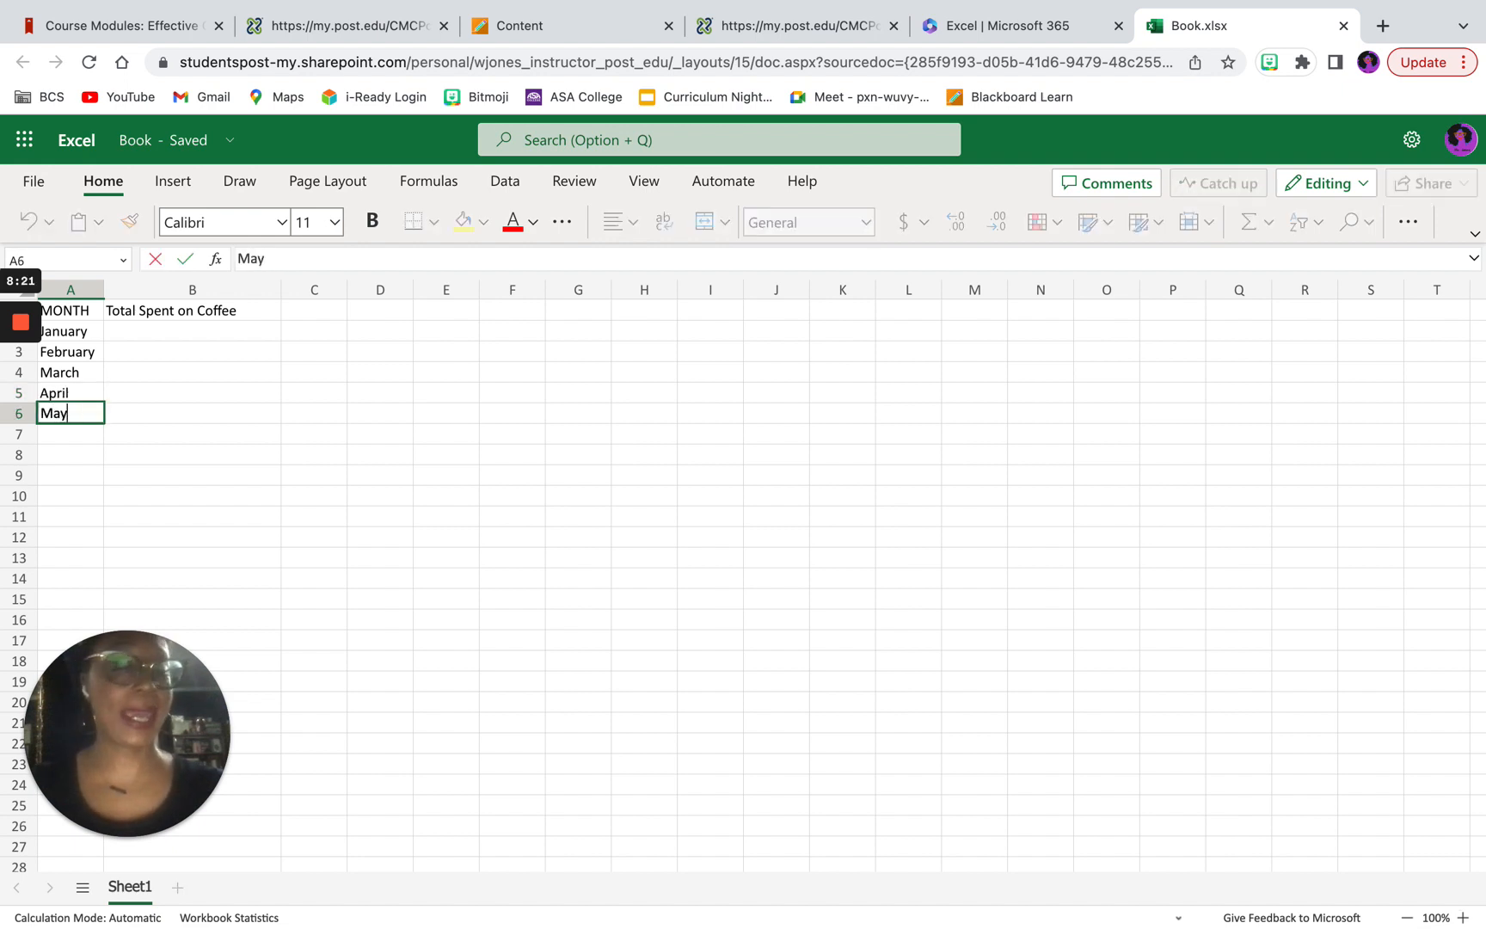
key(Return)
text(June)
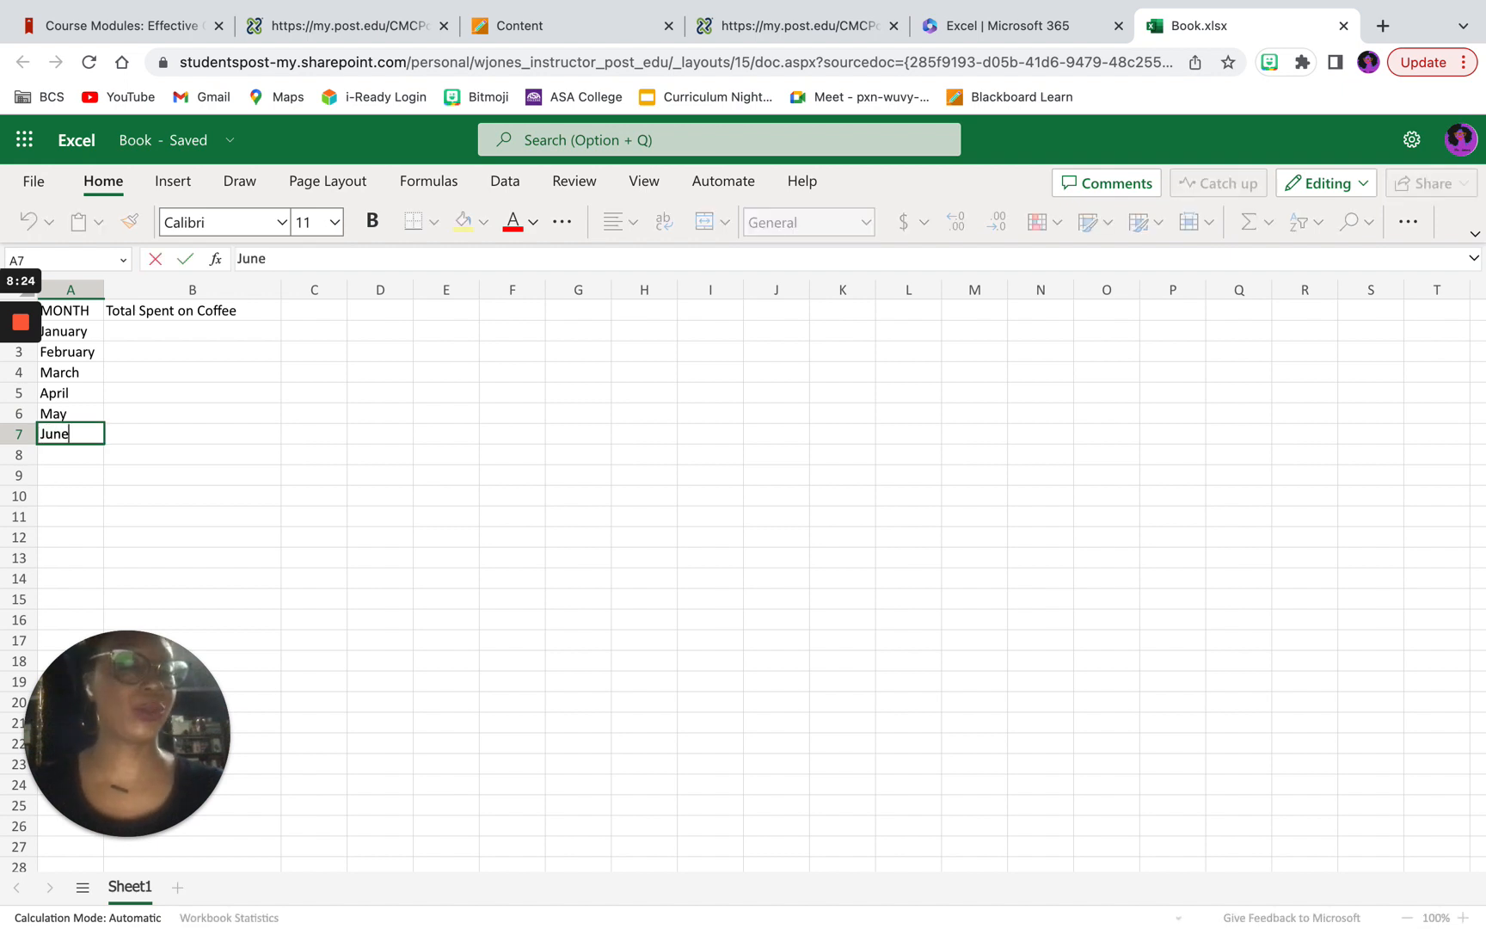
key(Return)
Step: Add July, August and September to the month column in cells A8 to A10
text(July)
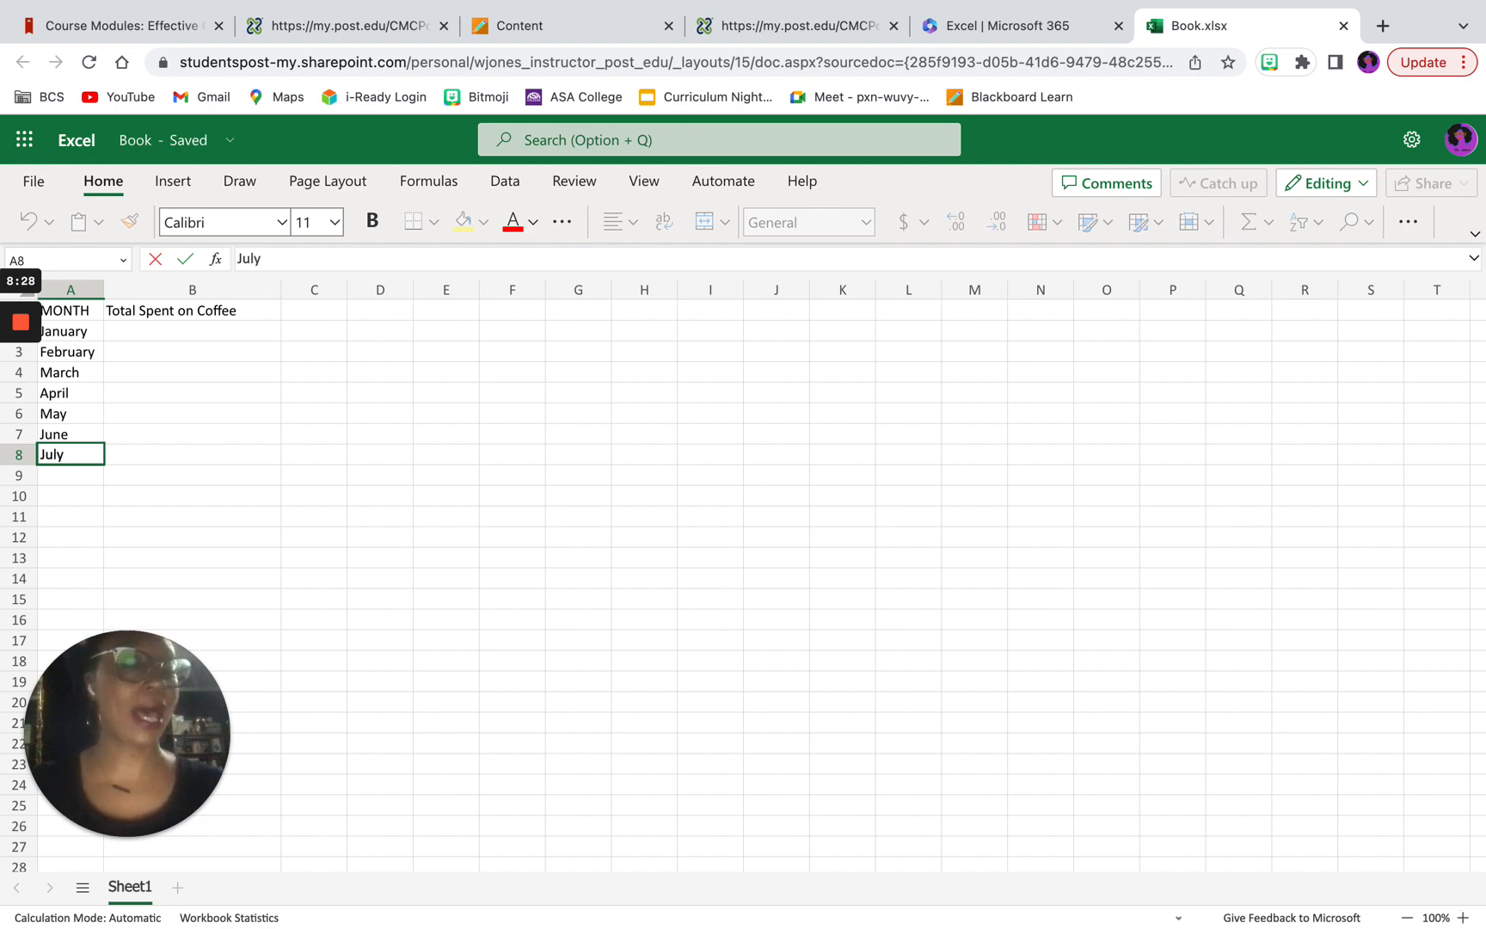
key(Return)
text(August)
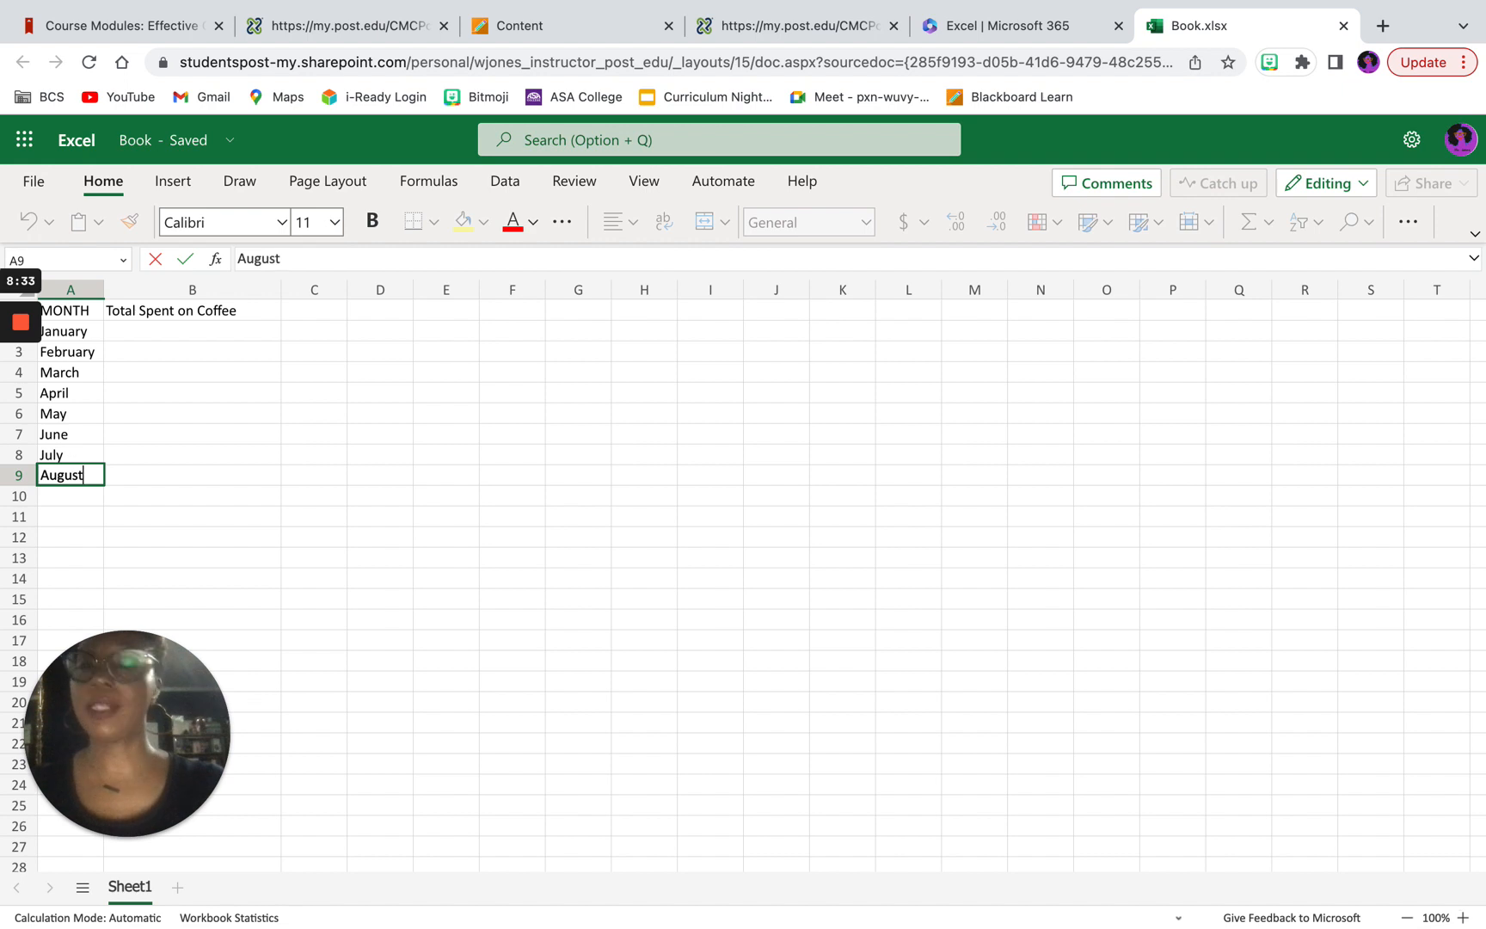
key(Return)
text(September)
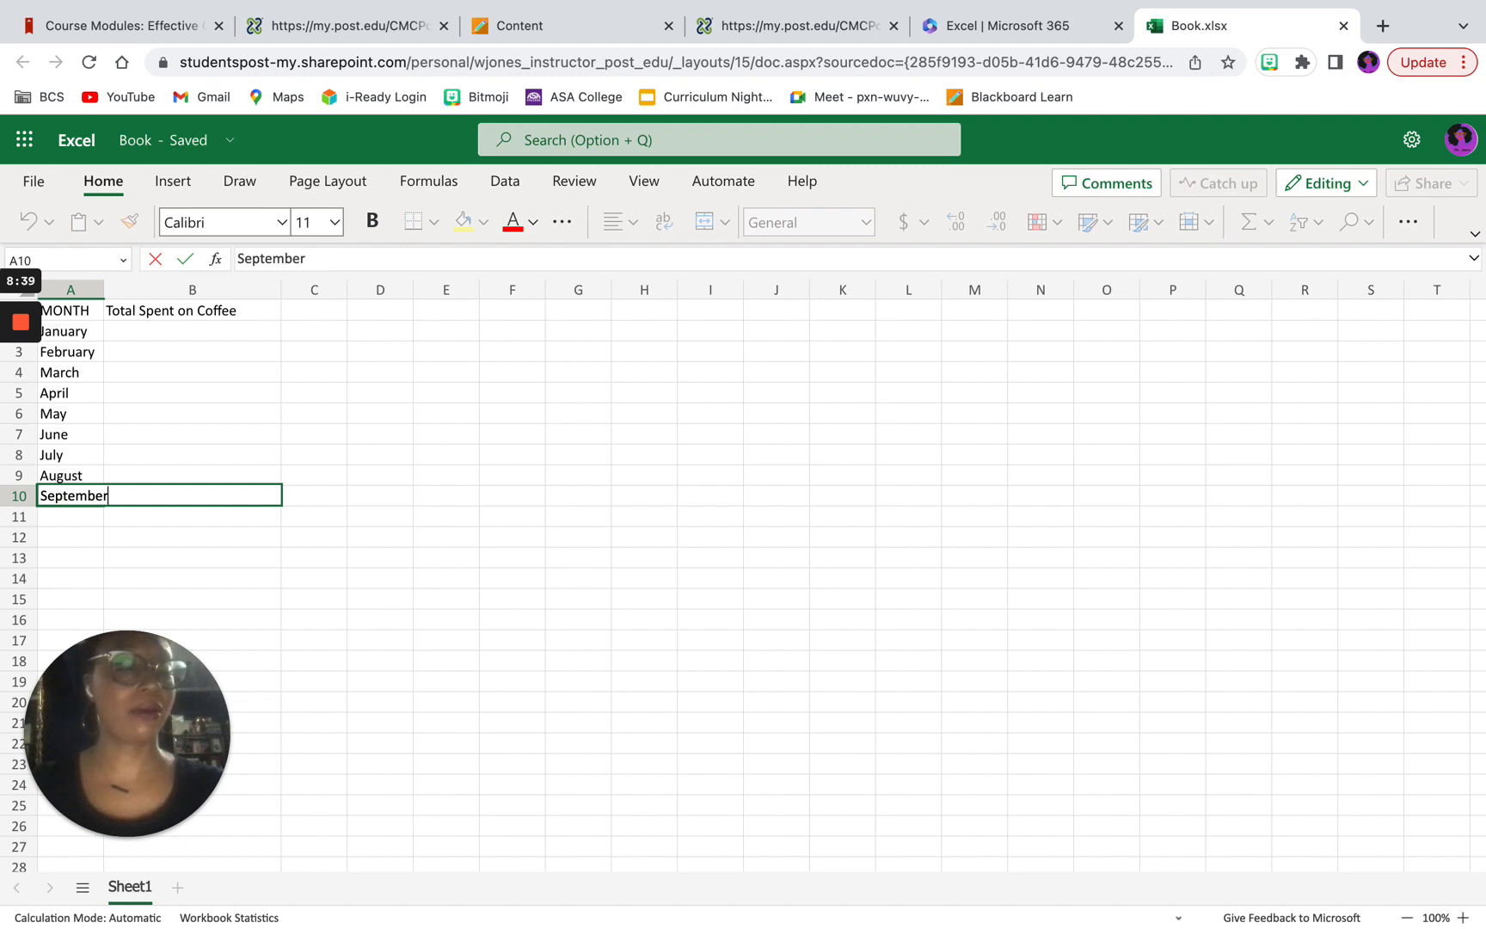
key(Return)
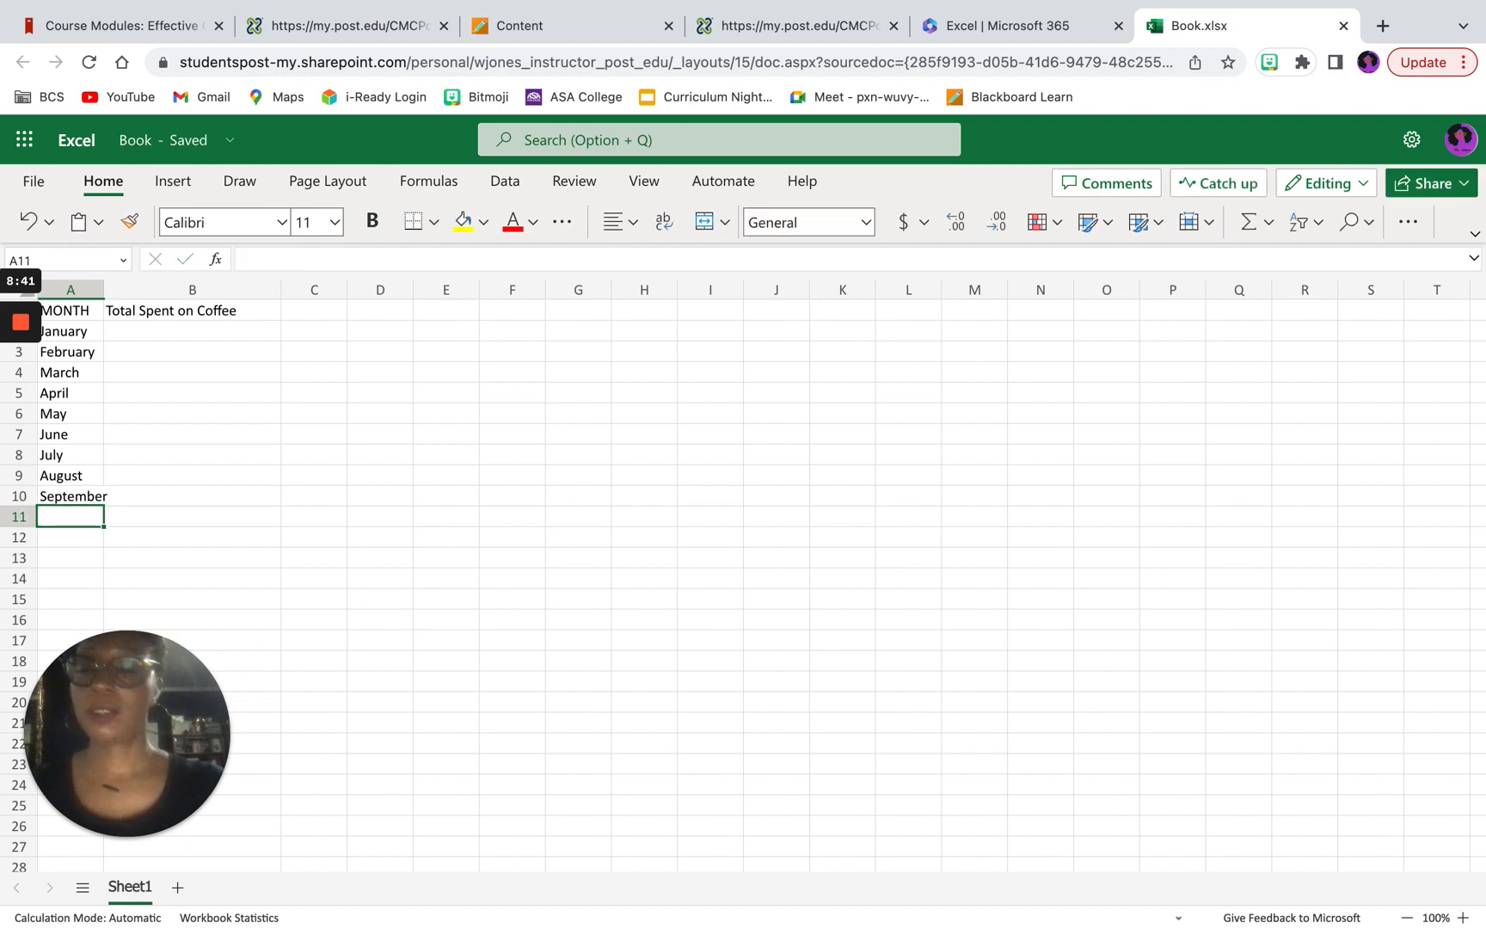
Step: Complete the month column with October, November and December in cells A11 to A13
text(October)
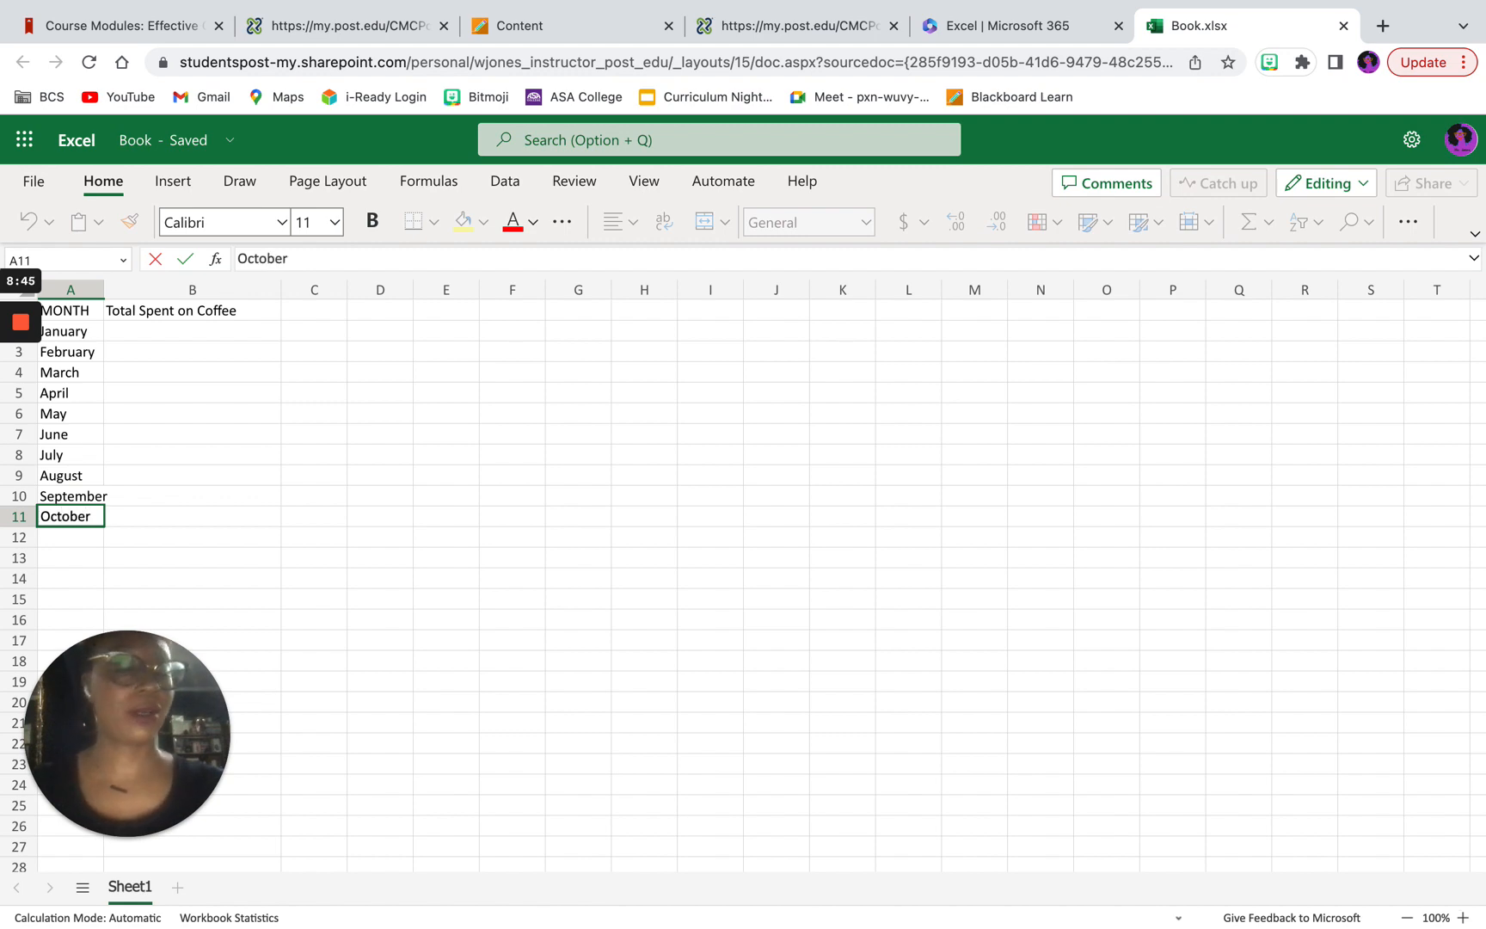
key(Return)
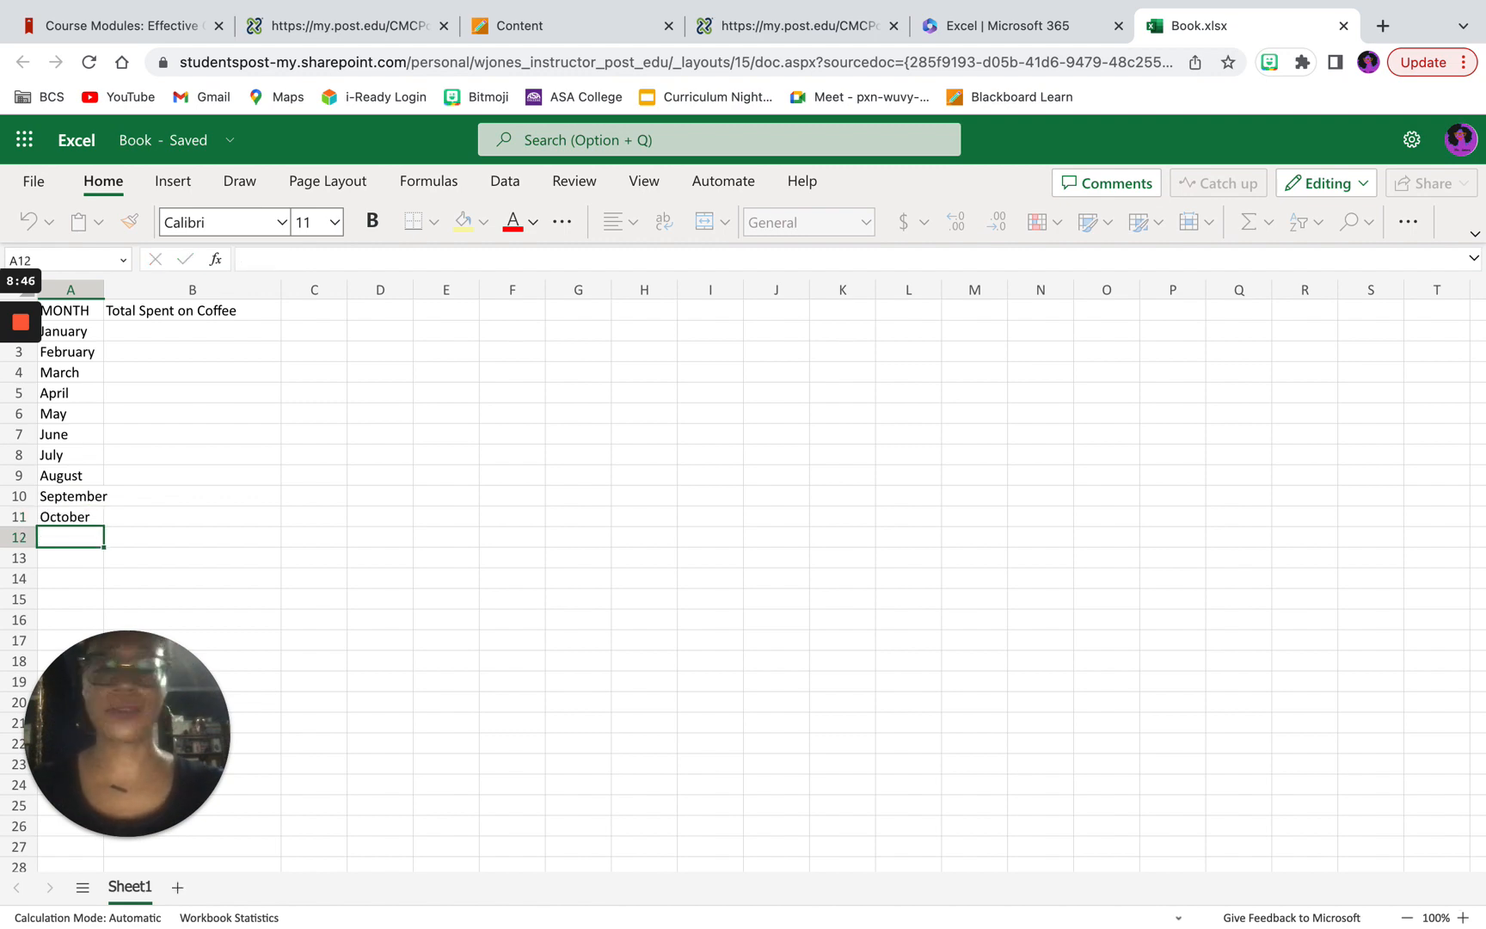
text(Nov)
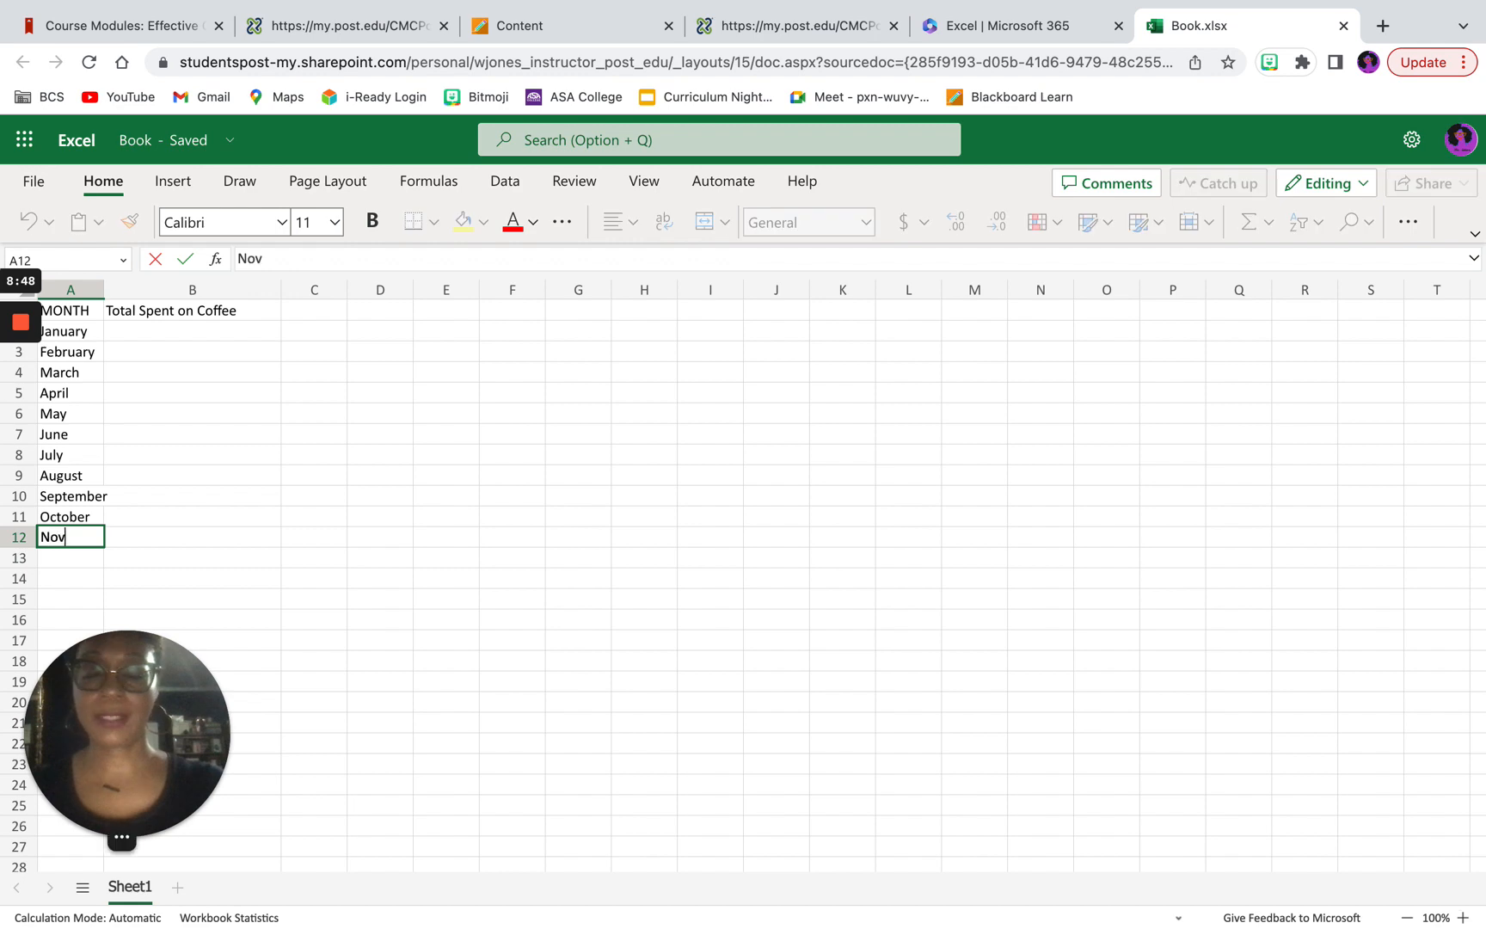
text(ember)
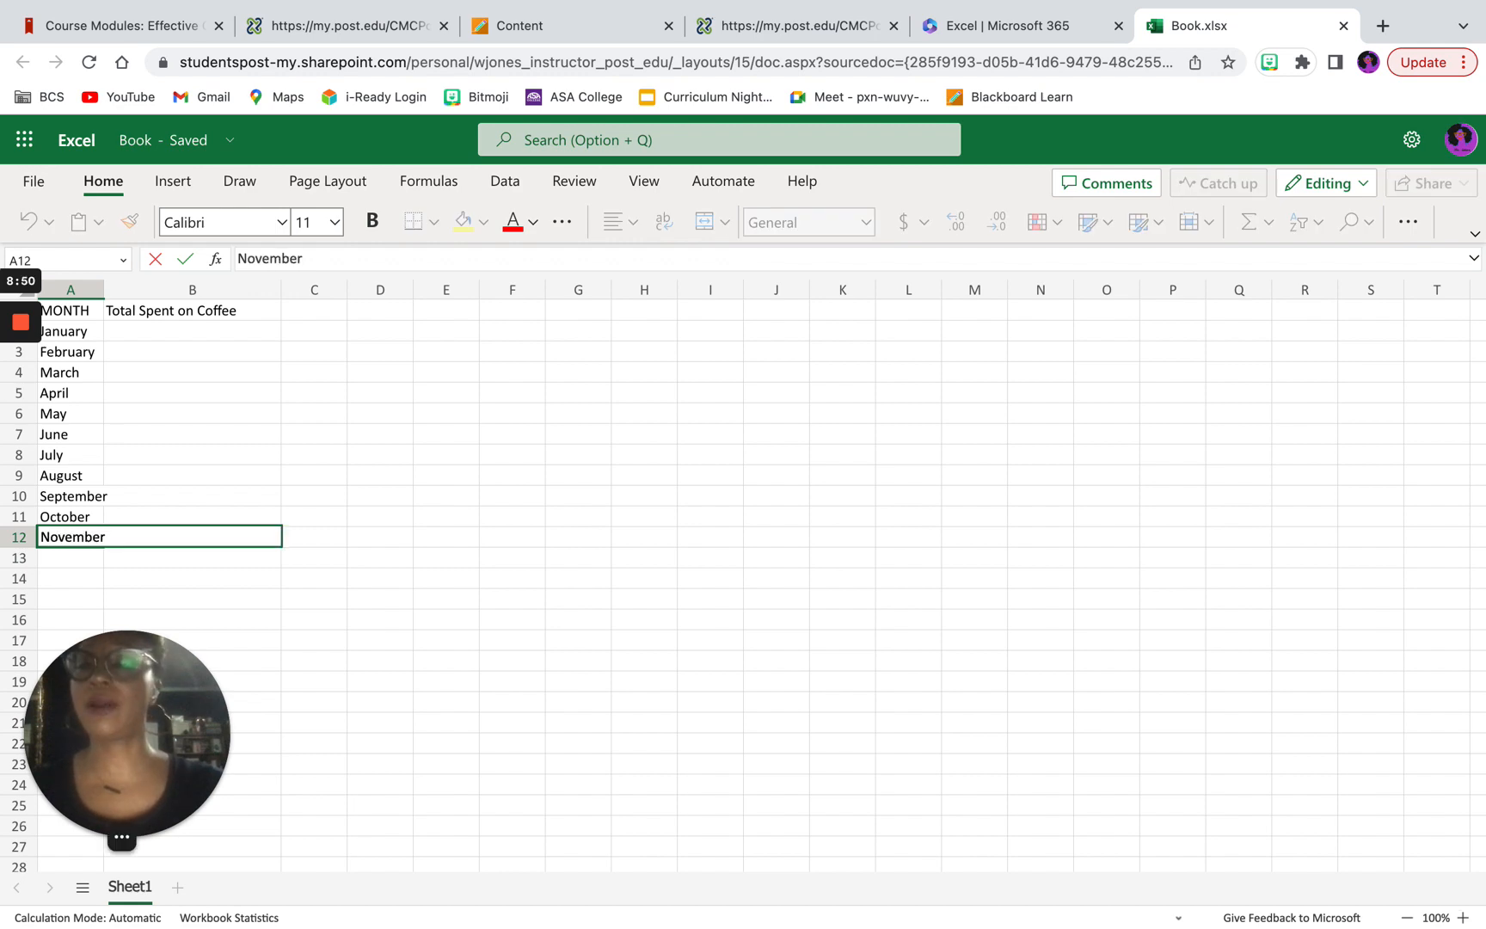
key(Return)
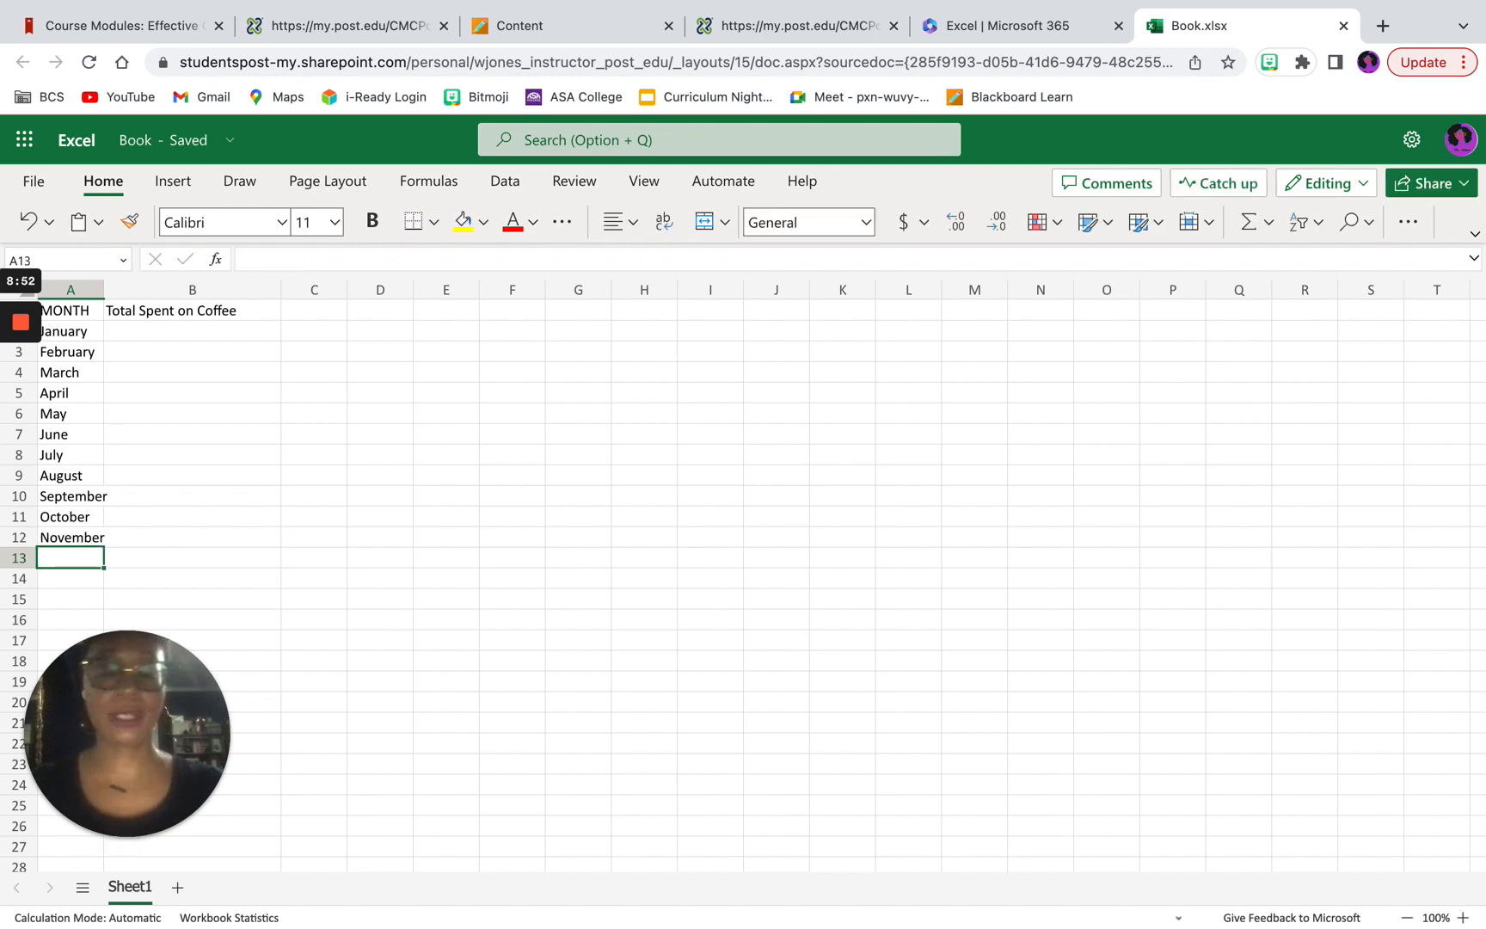
text(Dece)
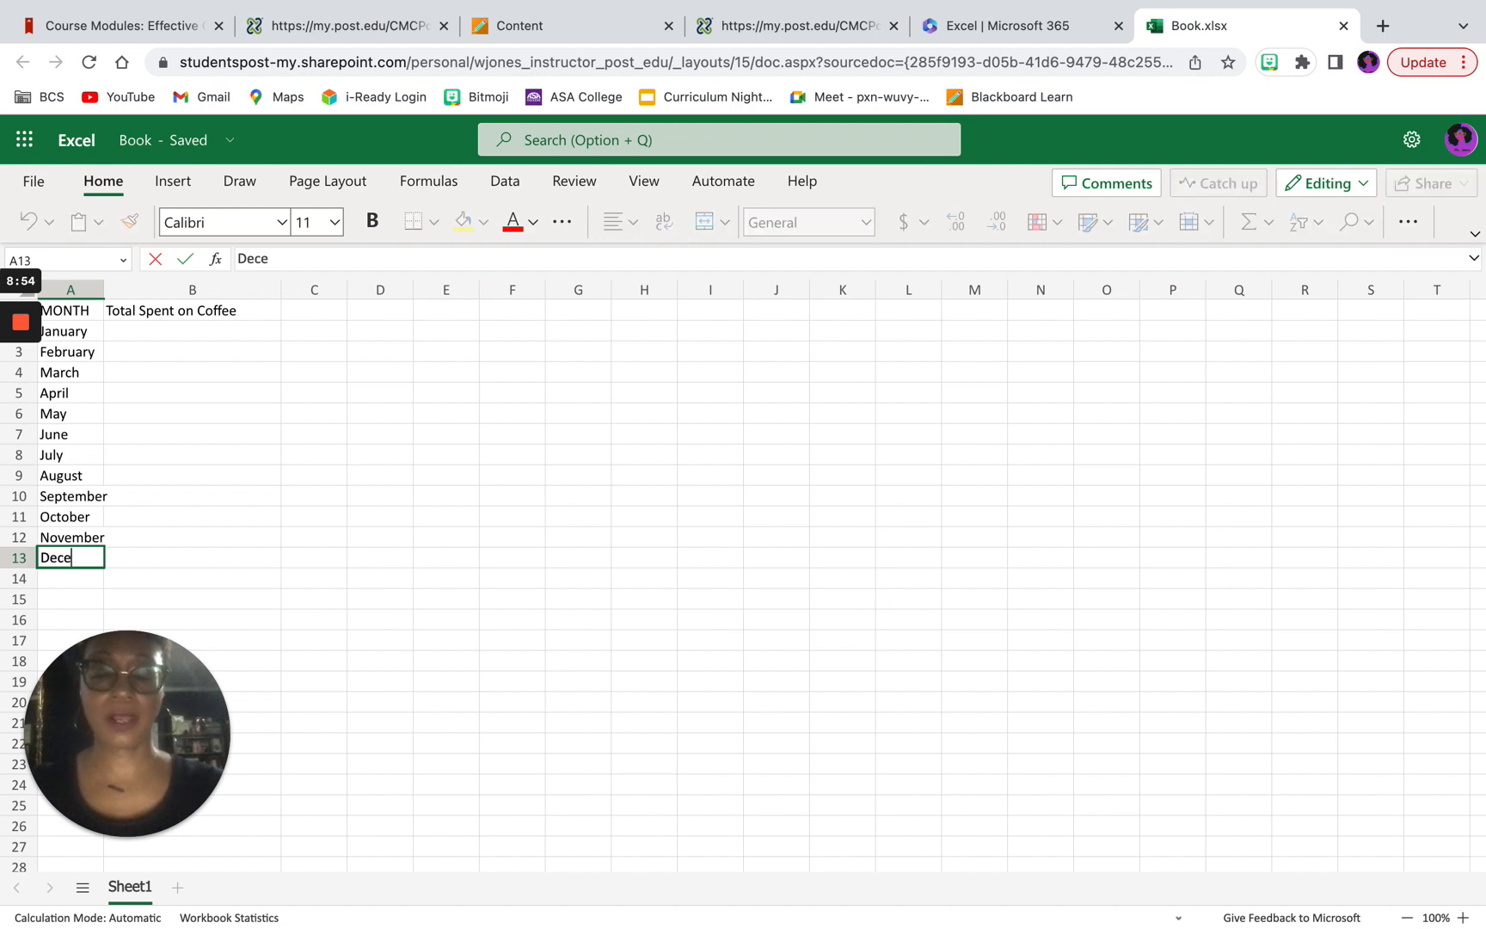
text(mber)
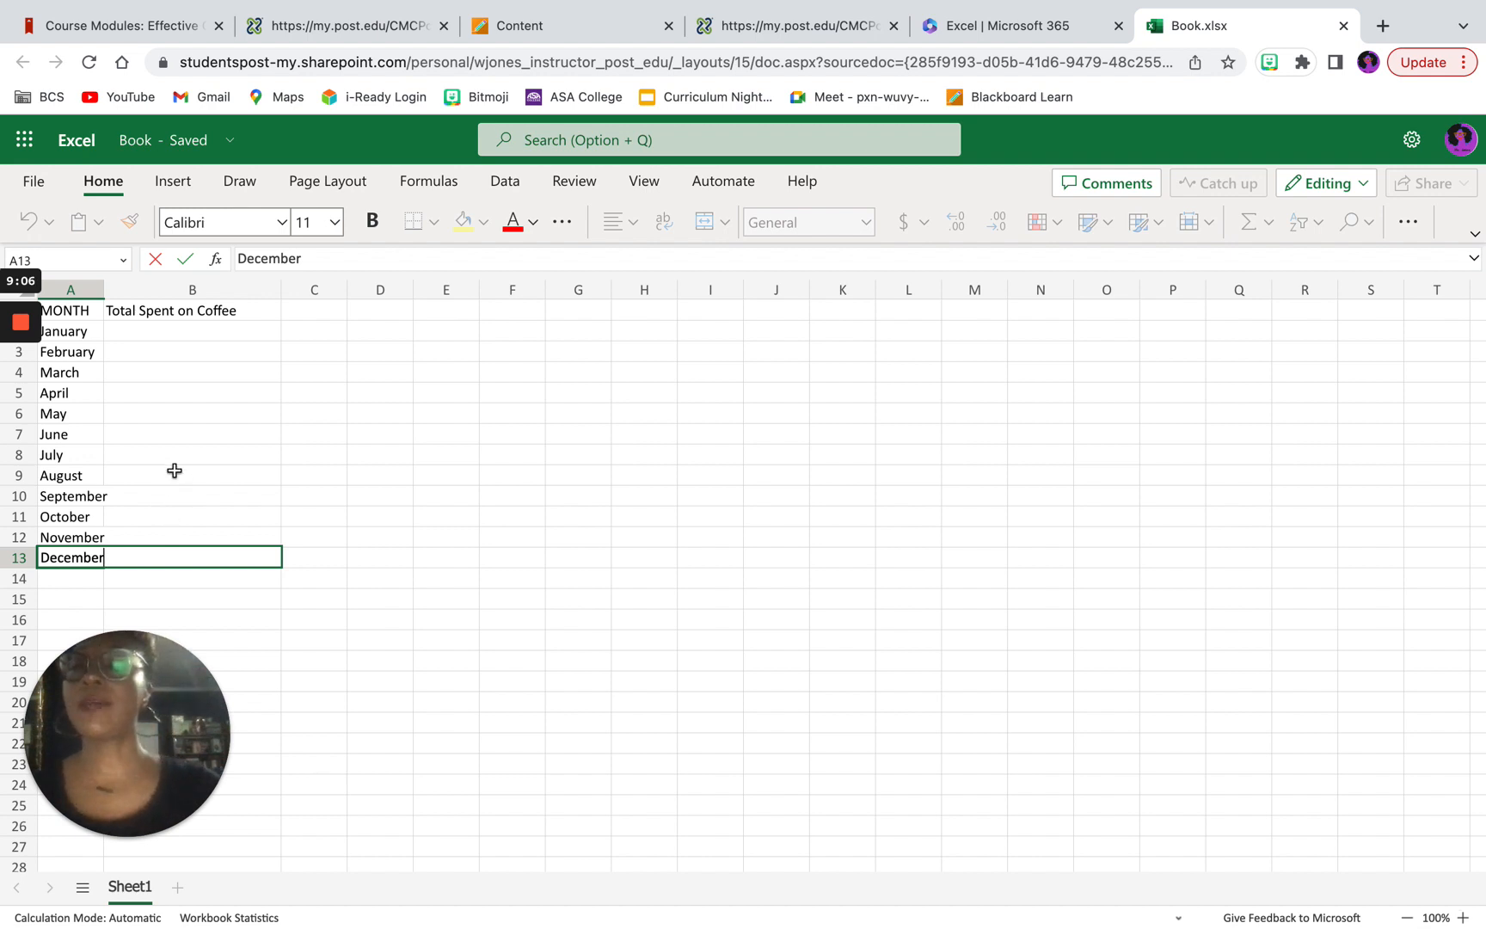
Step: Enter $283.43 in cell B2 as the coffee spending for January
click(136, 339)
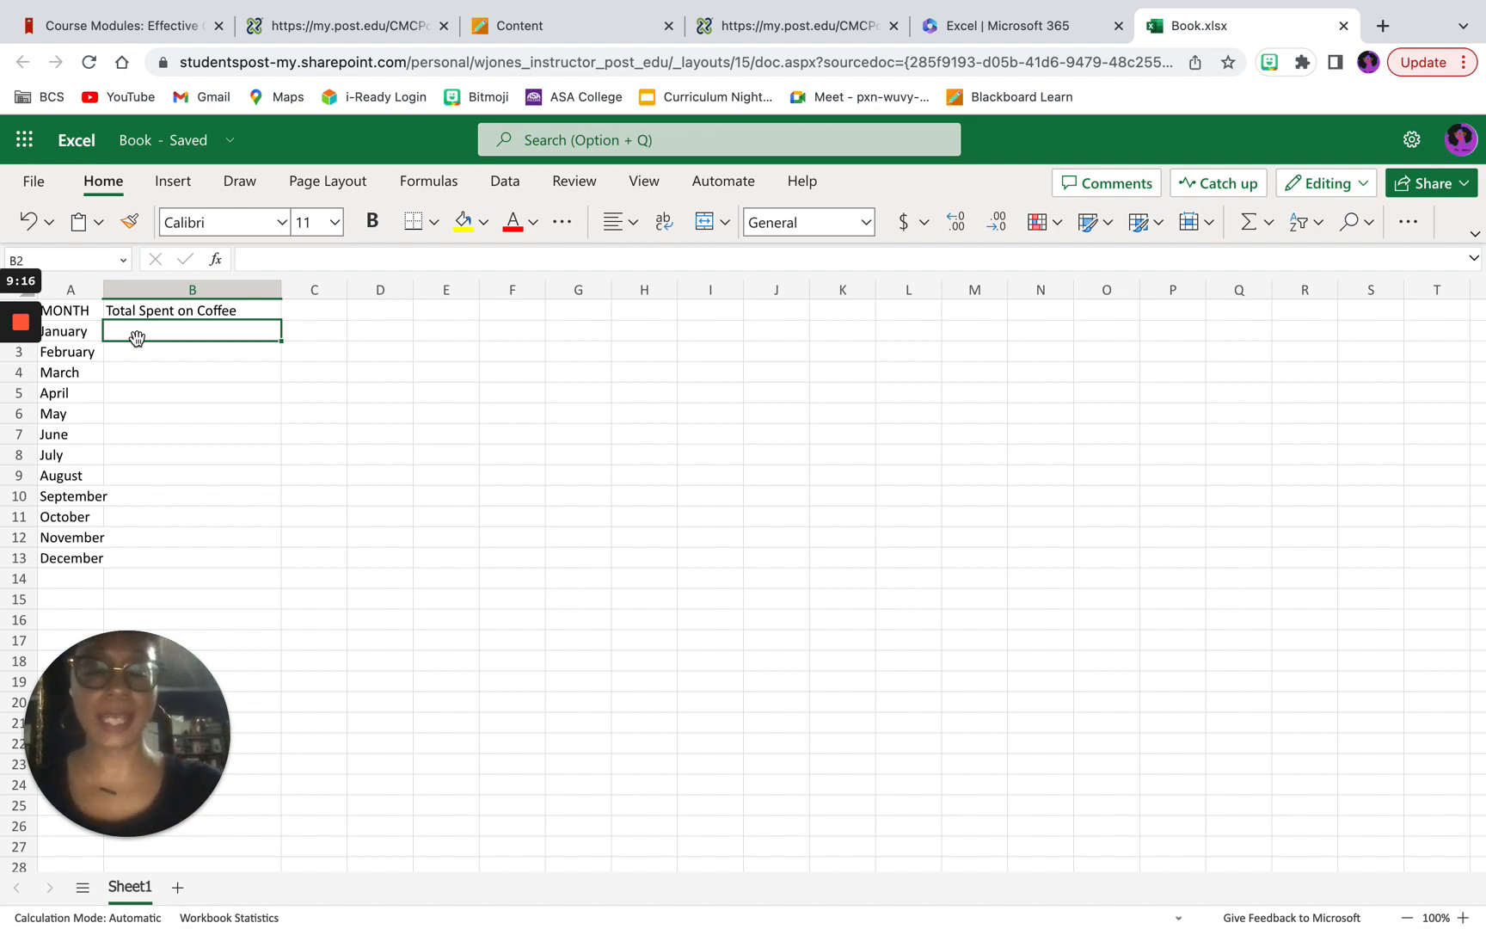
text($)
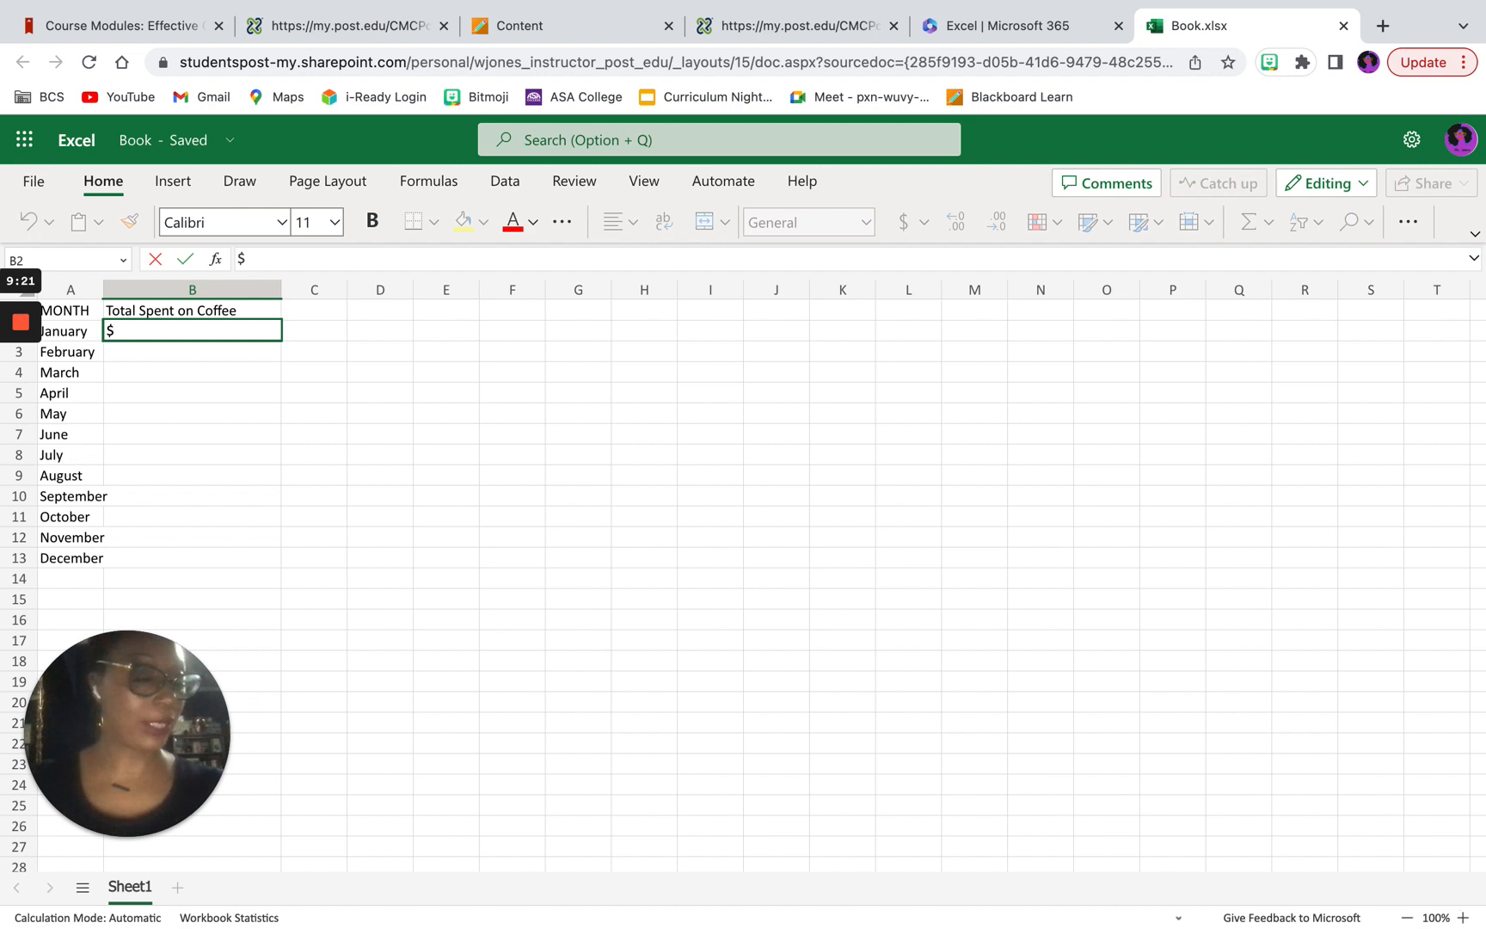
text(283.)
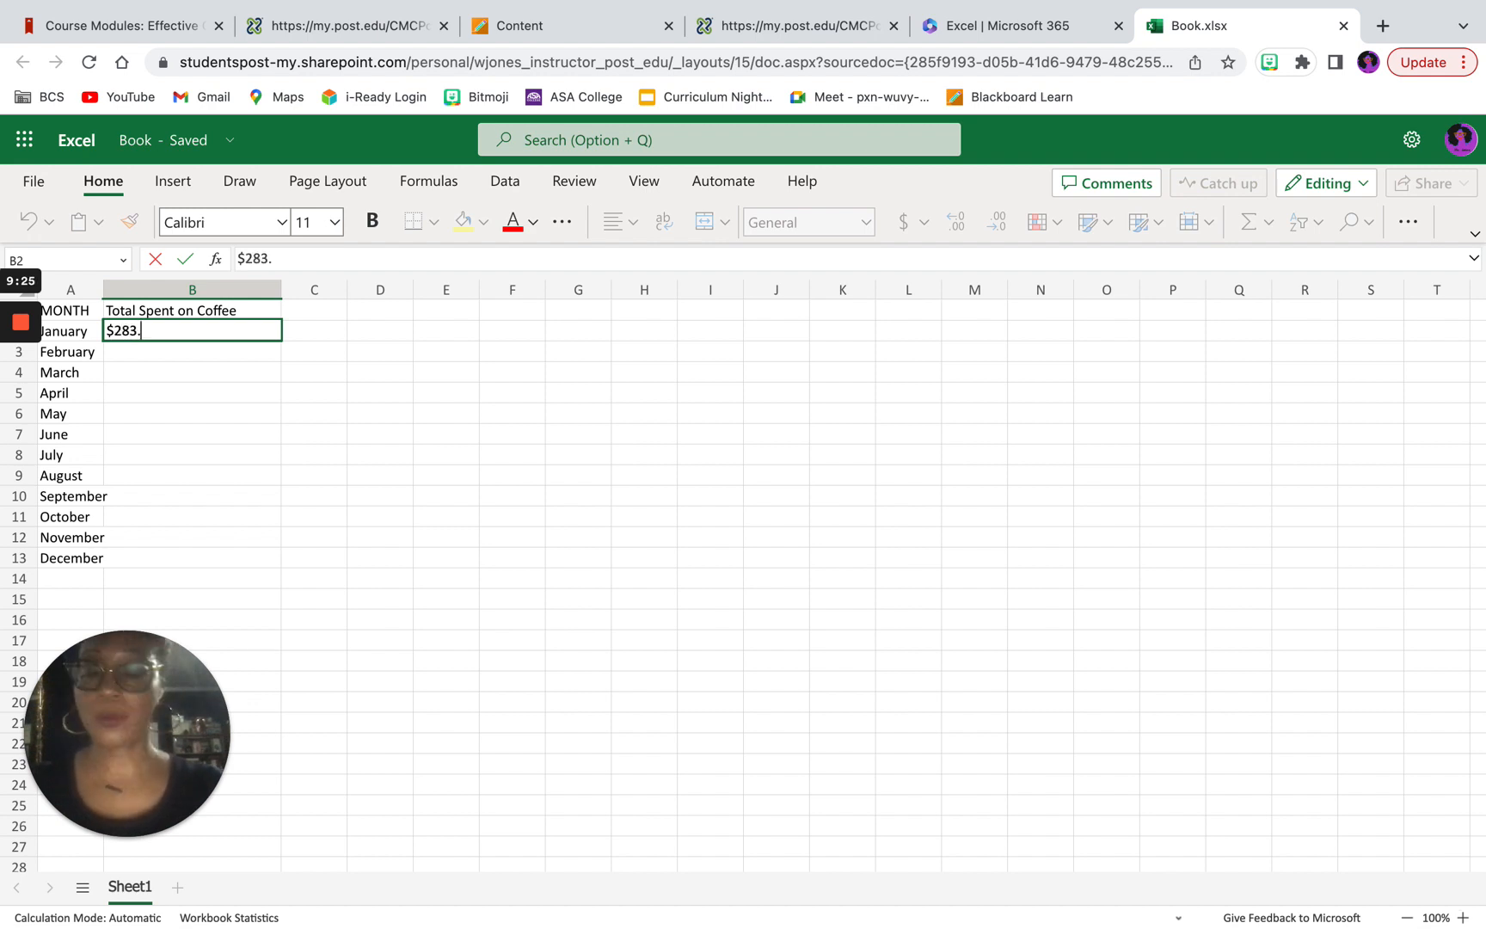
text(43)
key(Return)
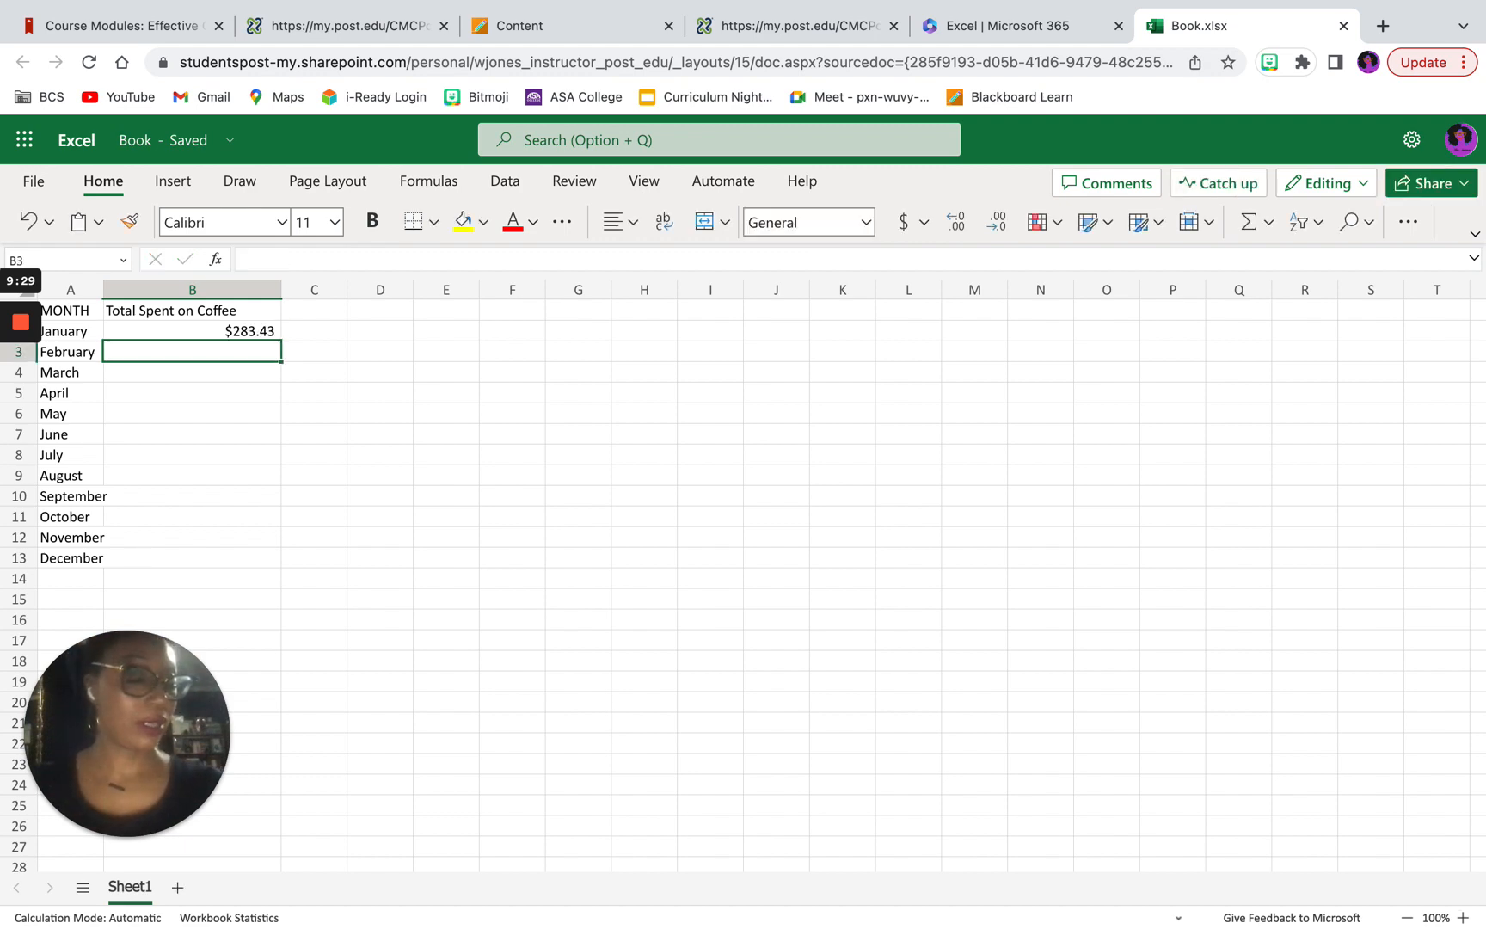
Step: Enter the coffee spending for February as $94.55 in B3 and for March as $104.11 in B4
text($)
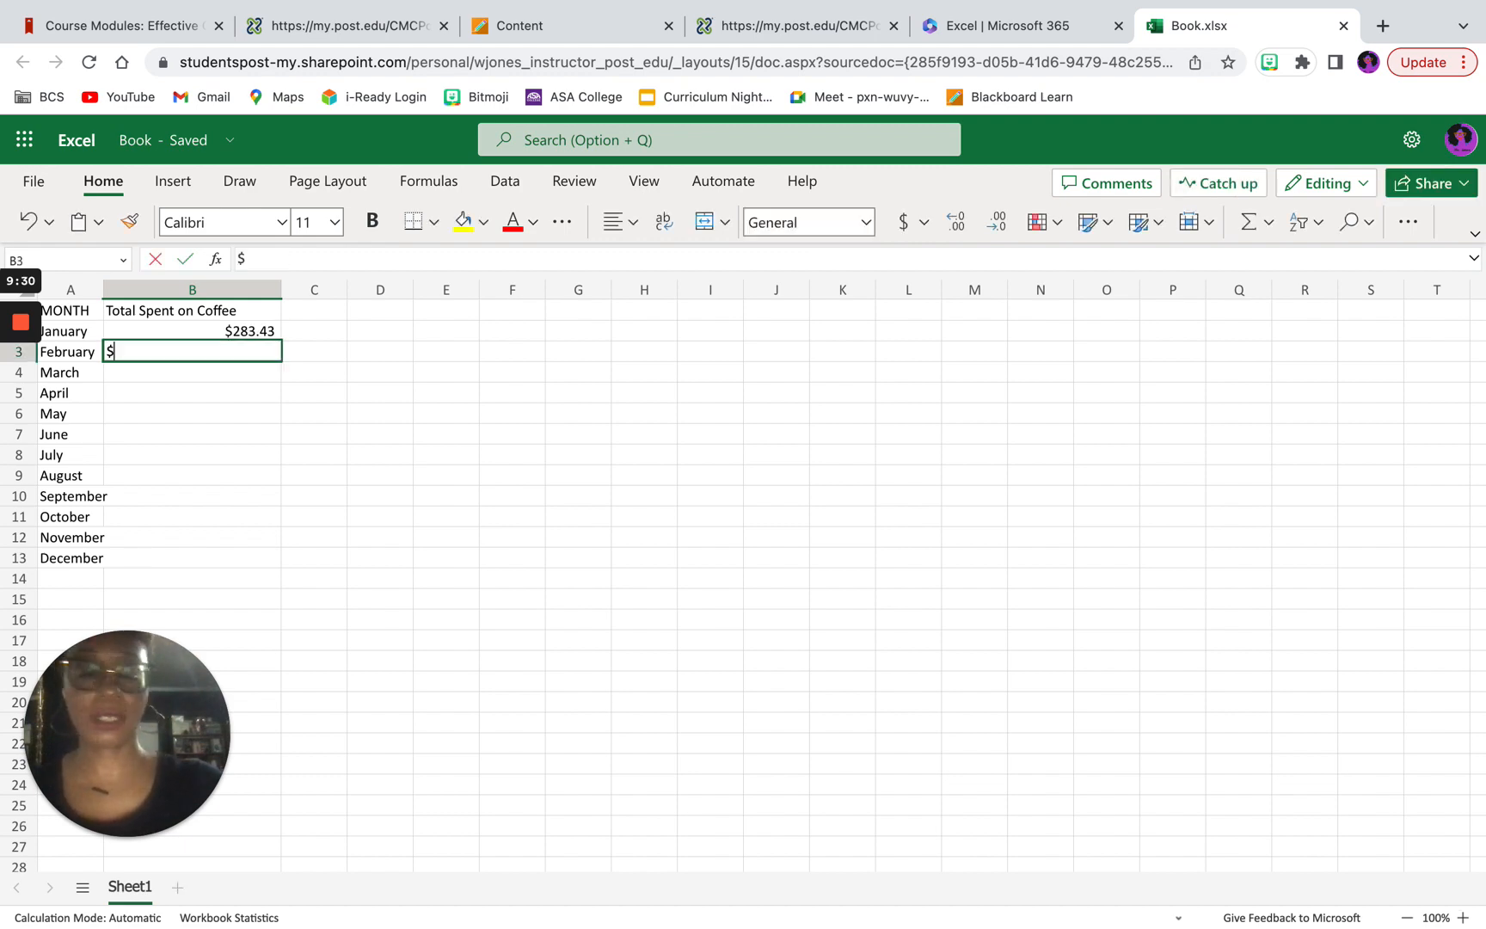
text(94)
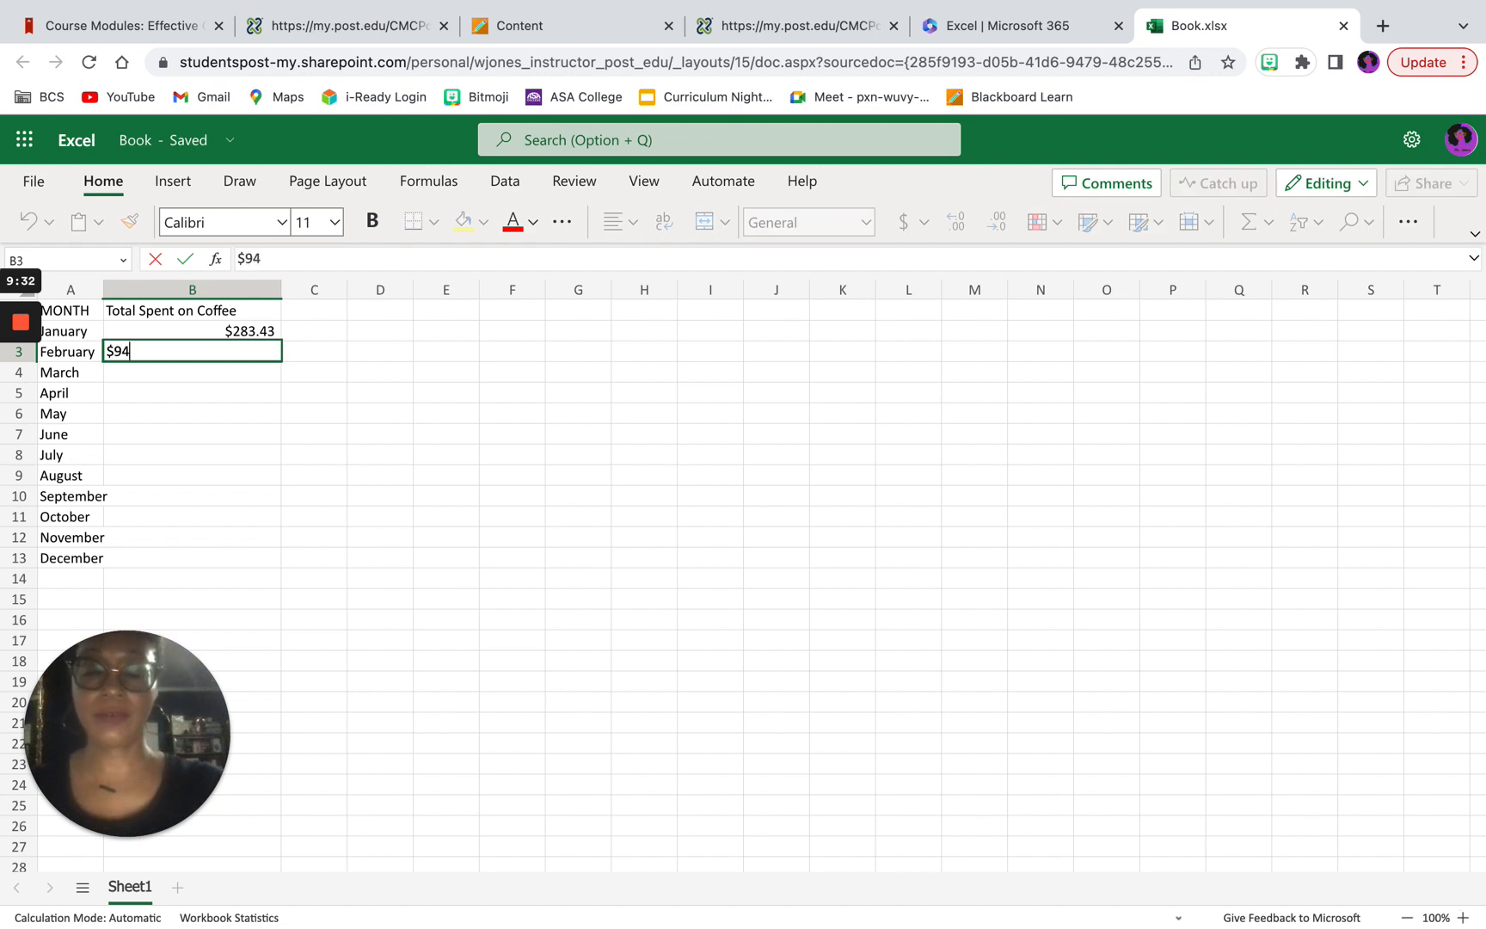
text(.55)
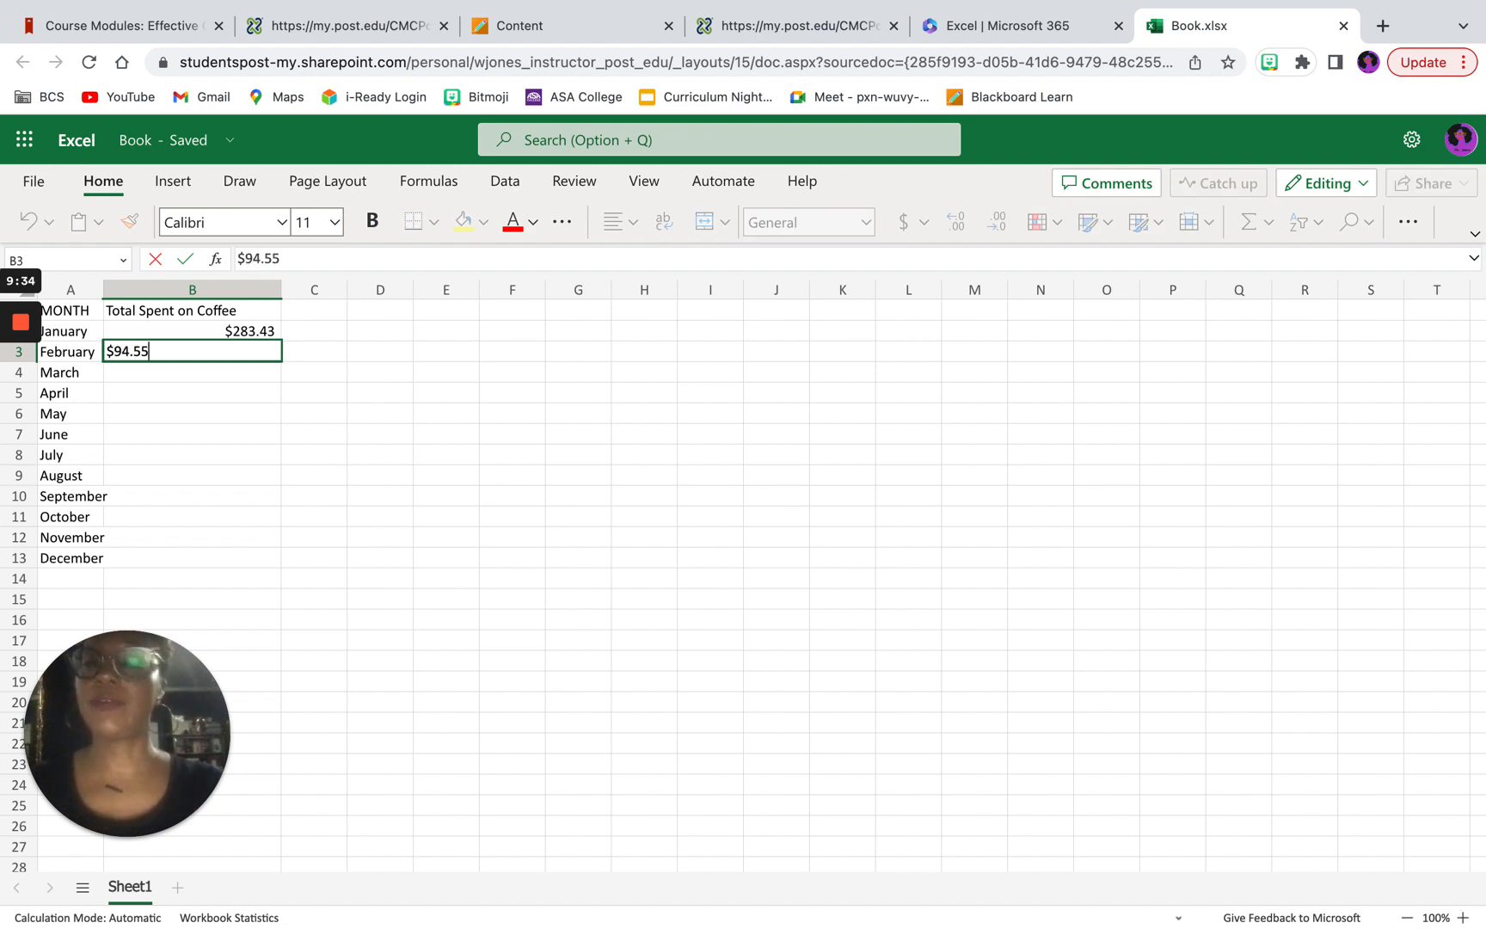
key(Return)
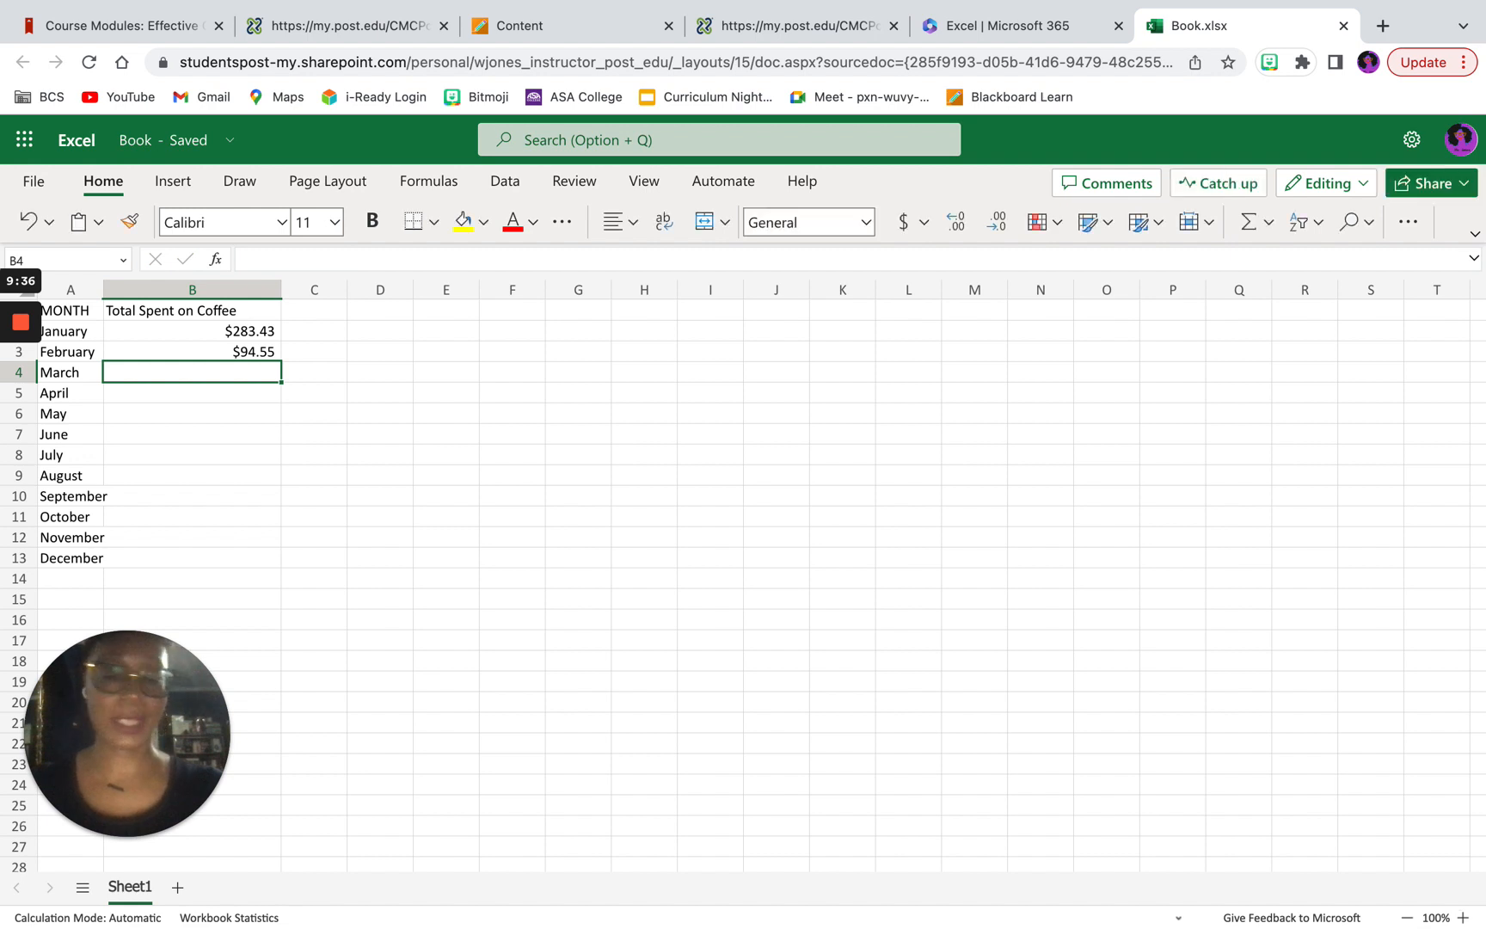
text($)
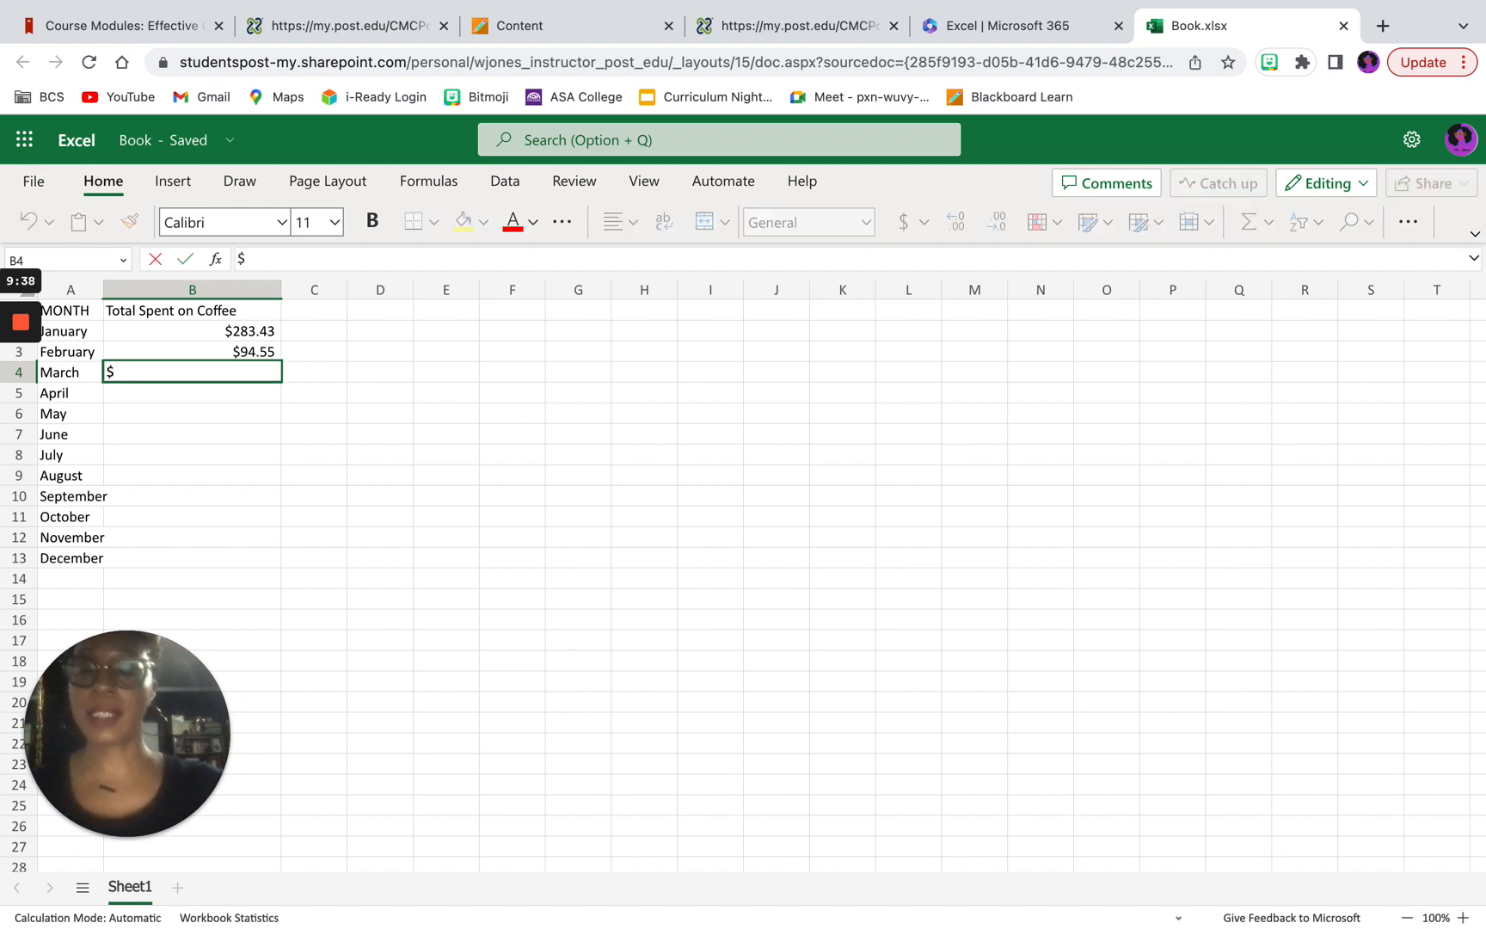
text(10)
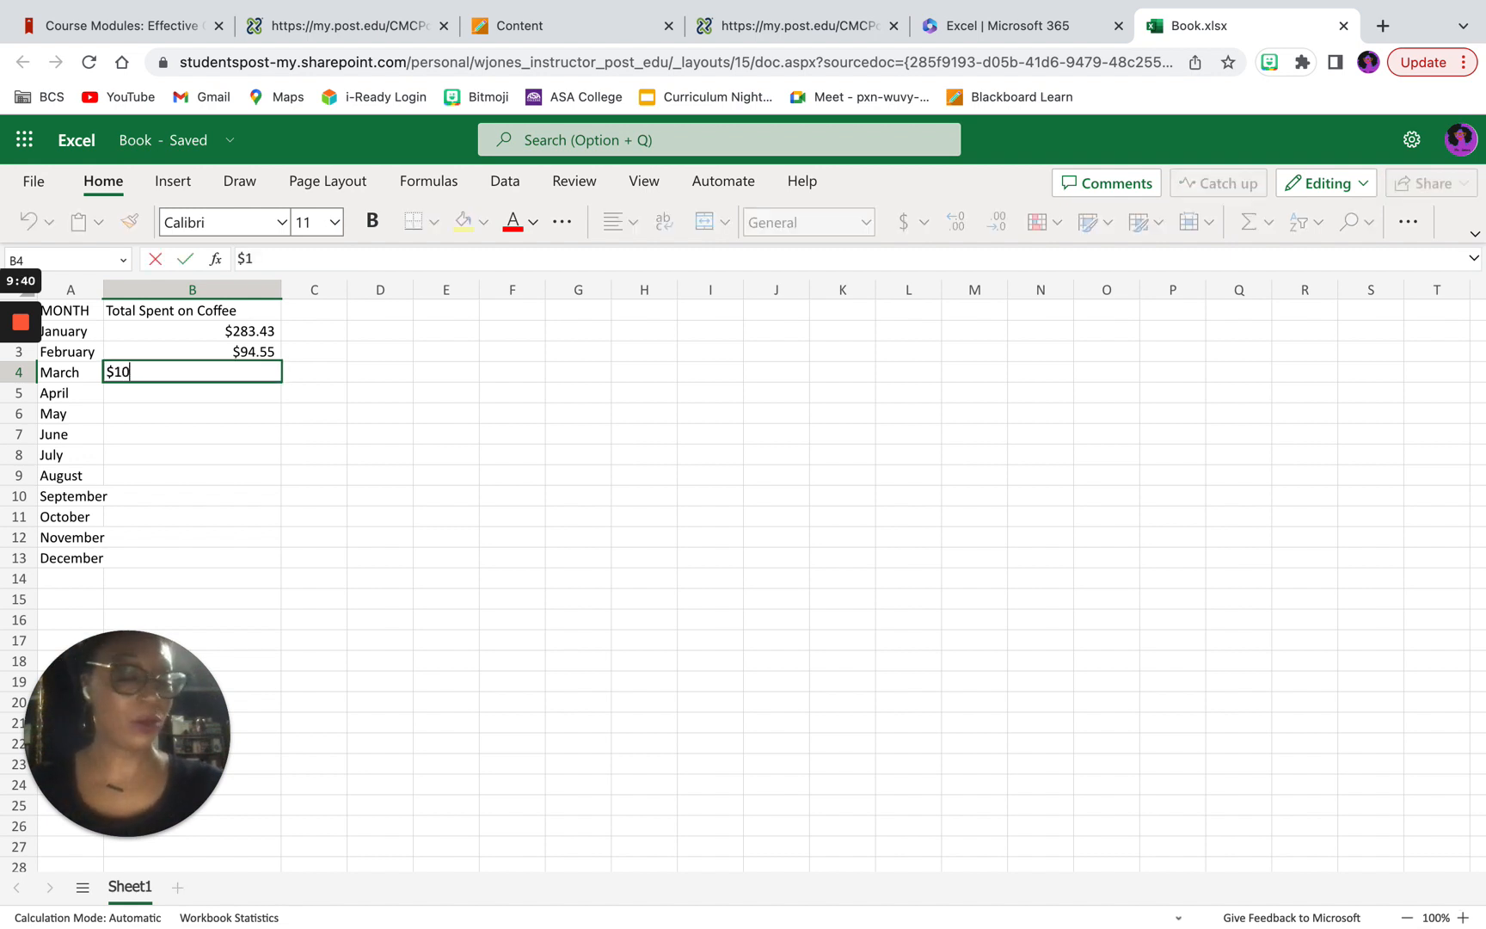
text(4.11)
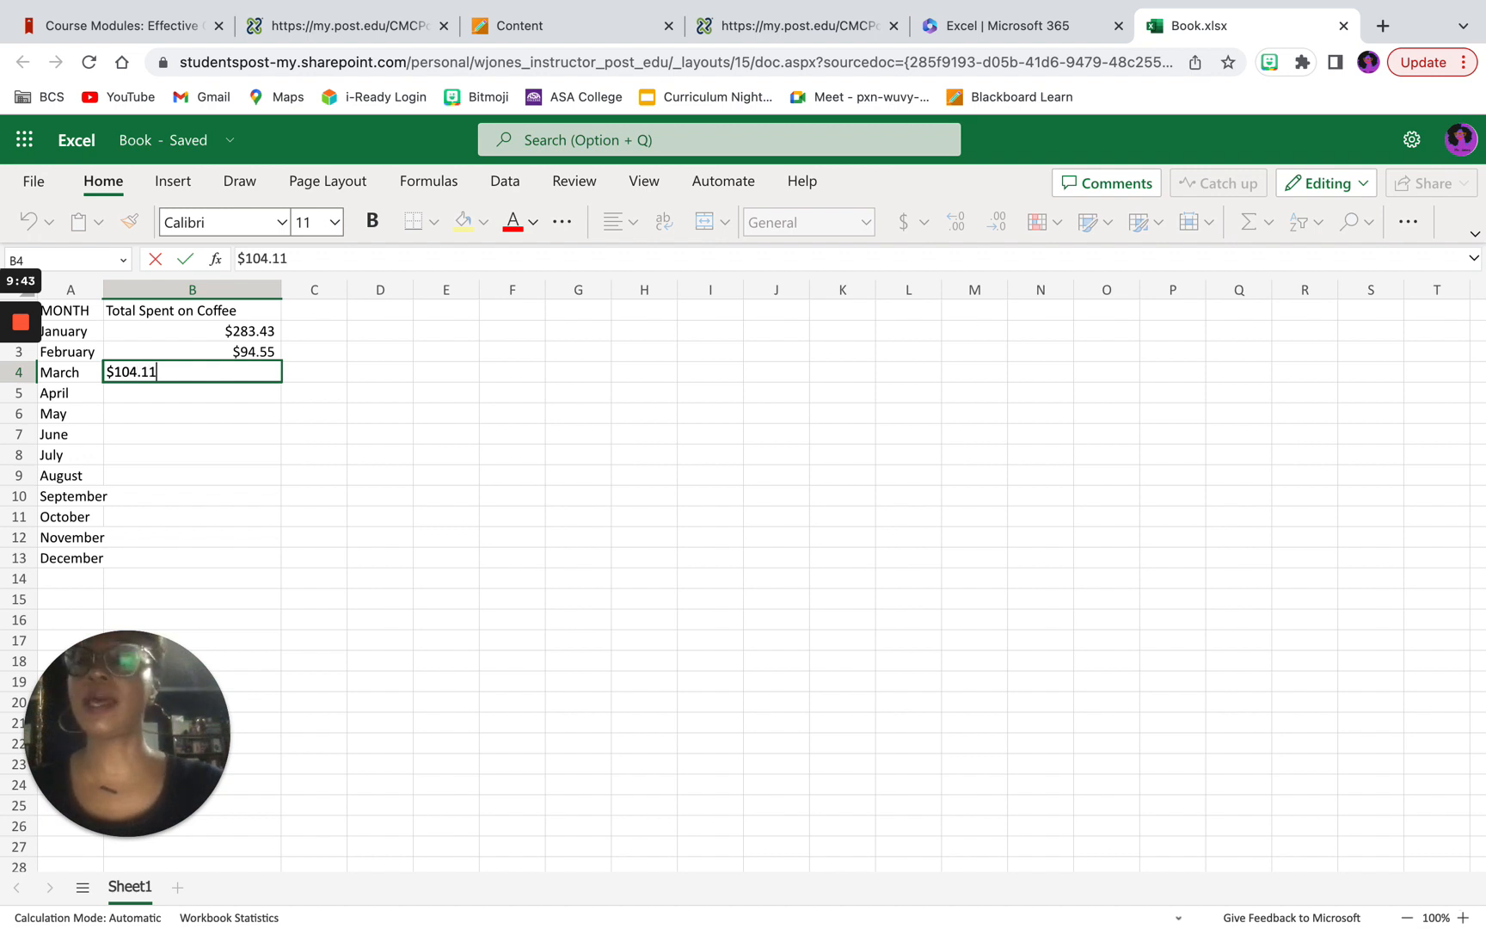
key(Return)
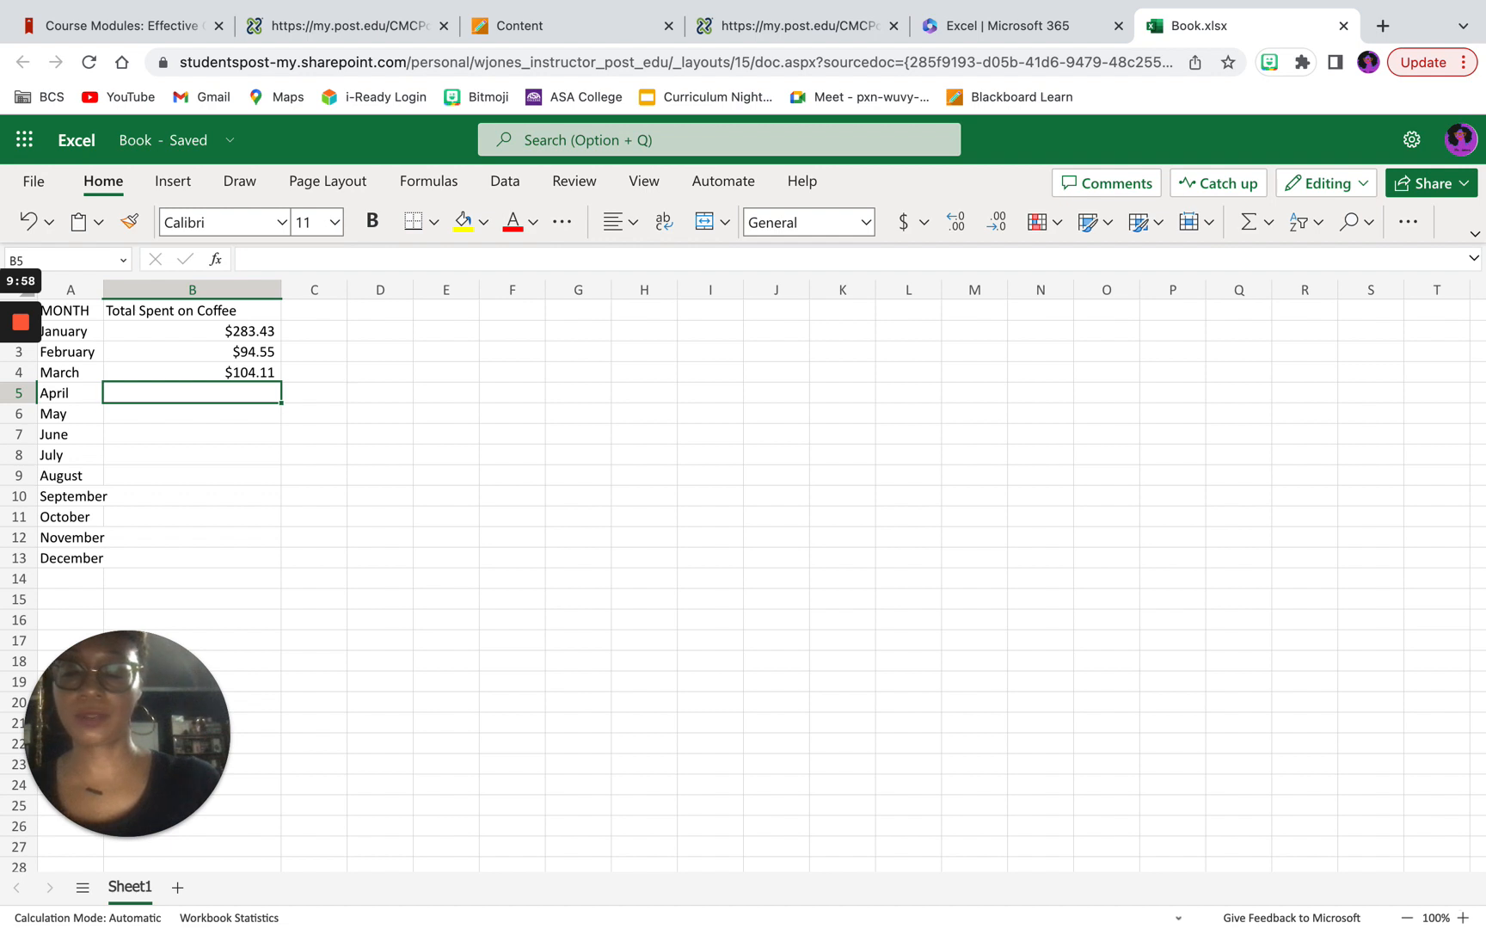
Step: Enter $125.98 in cell B5 as the coffee spending for April
text($)
text(135)
key(BackSpace)
key(BackSpace)
text(25)
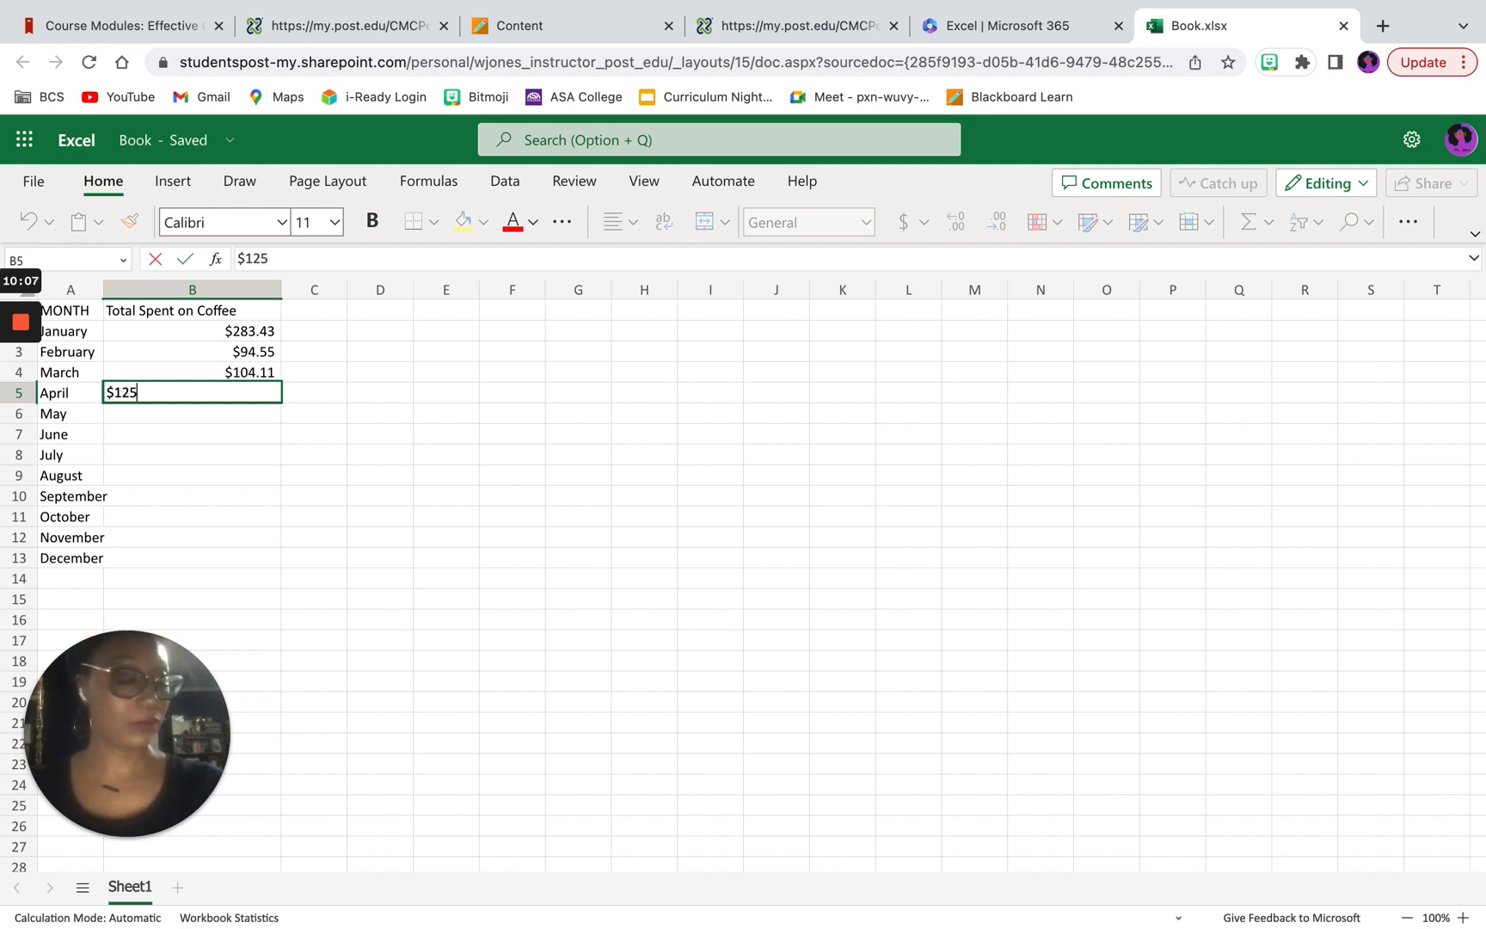
text(,)
key(BackSpace)
text(.)
text(8)
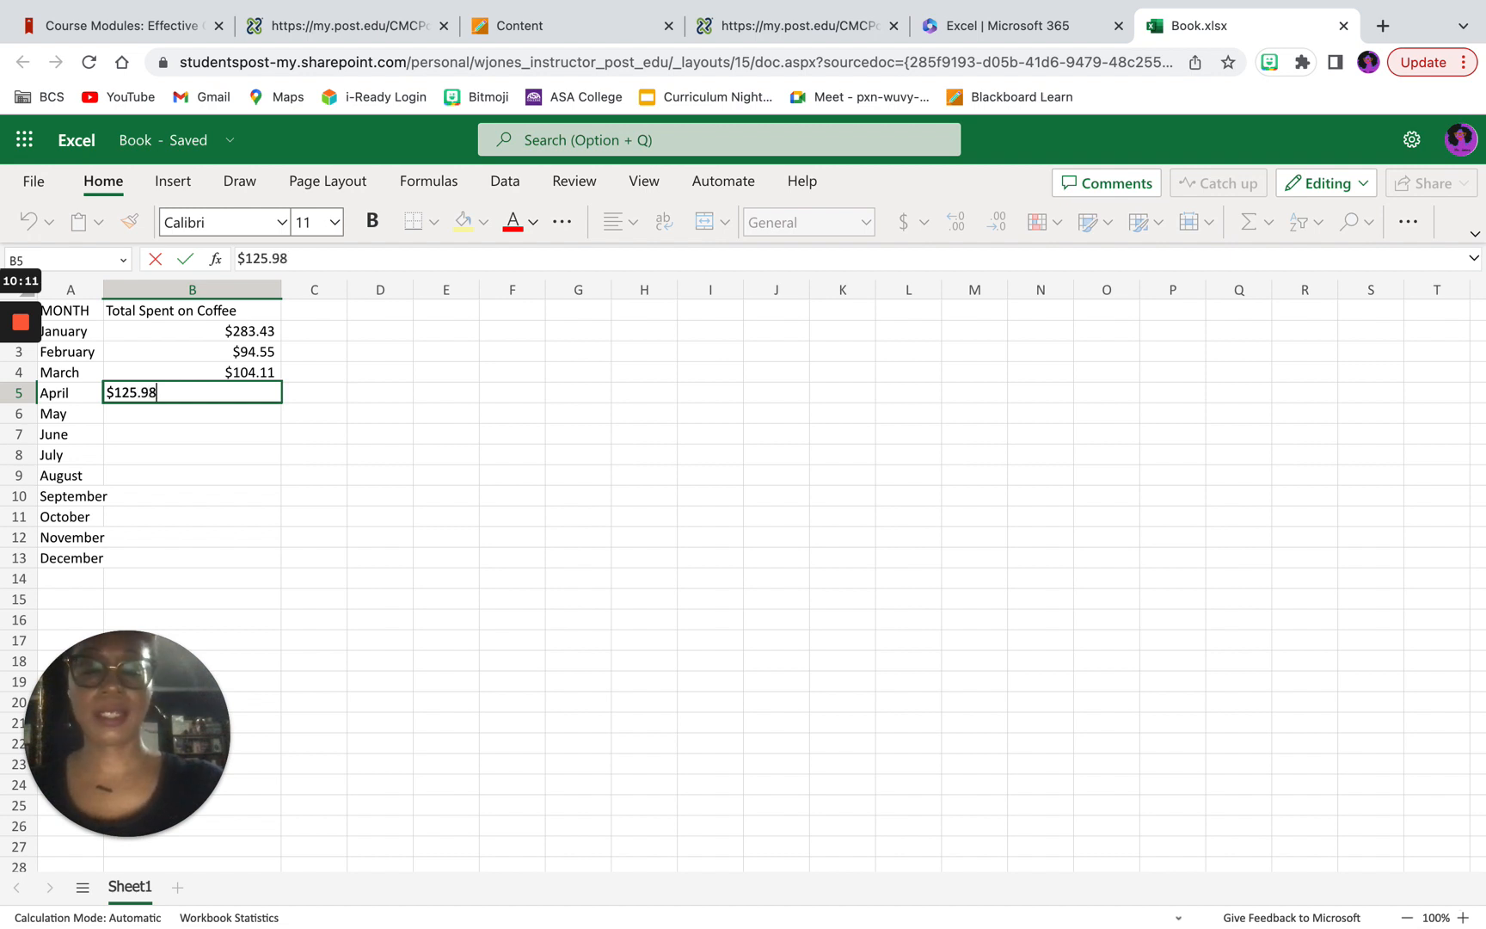
key(Return)
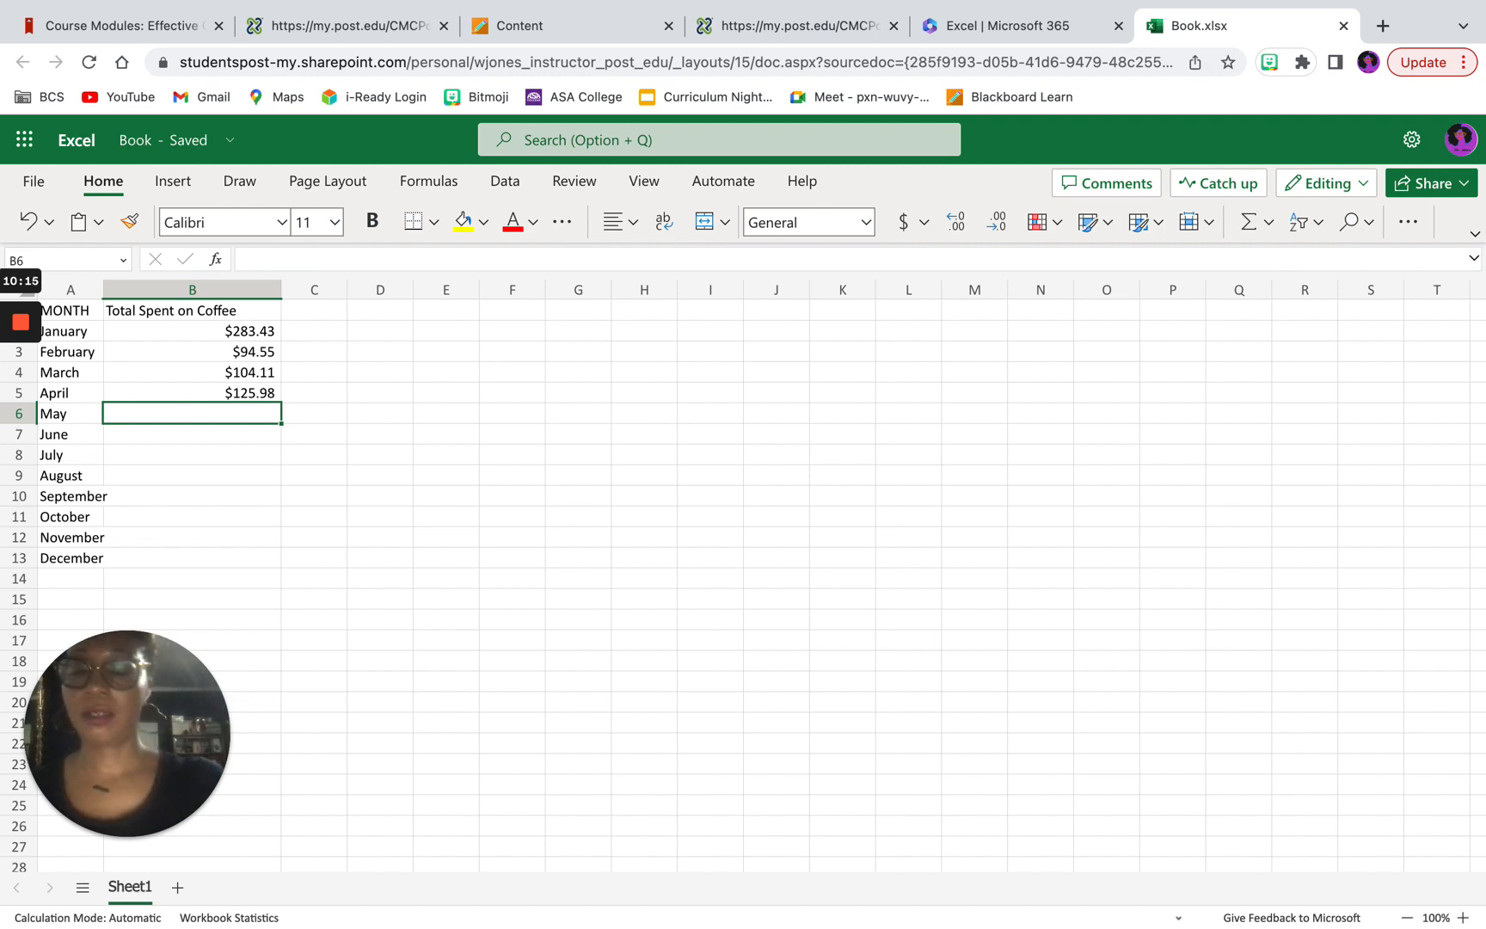
Step: Enter $145.32 in cell B6 as the coffee spending for May
text($1)
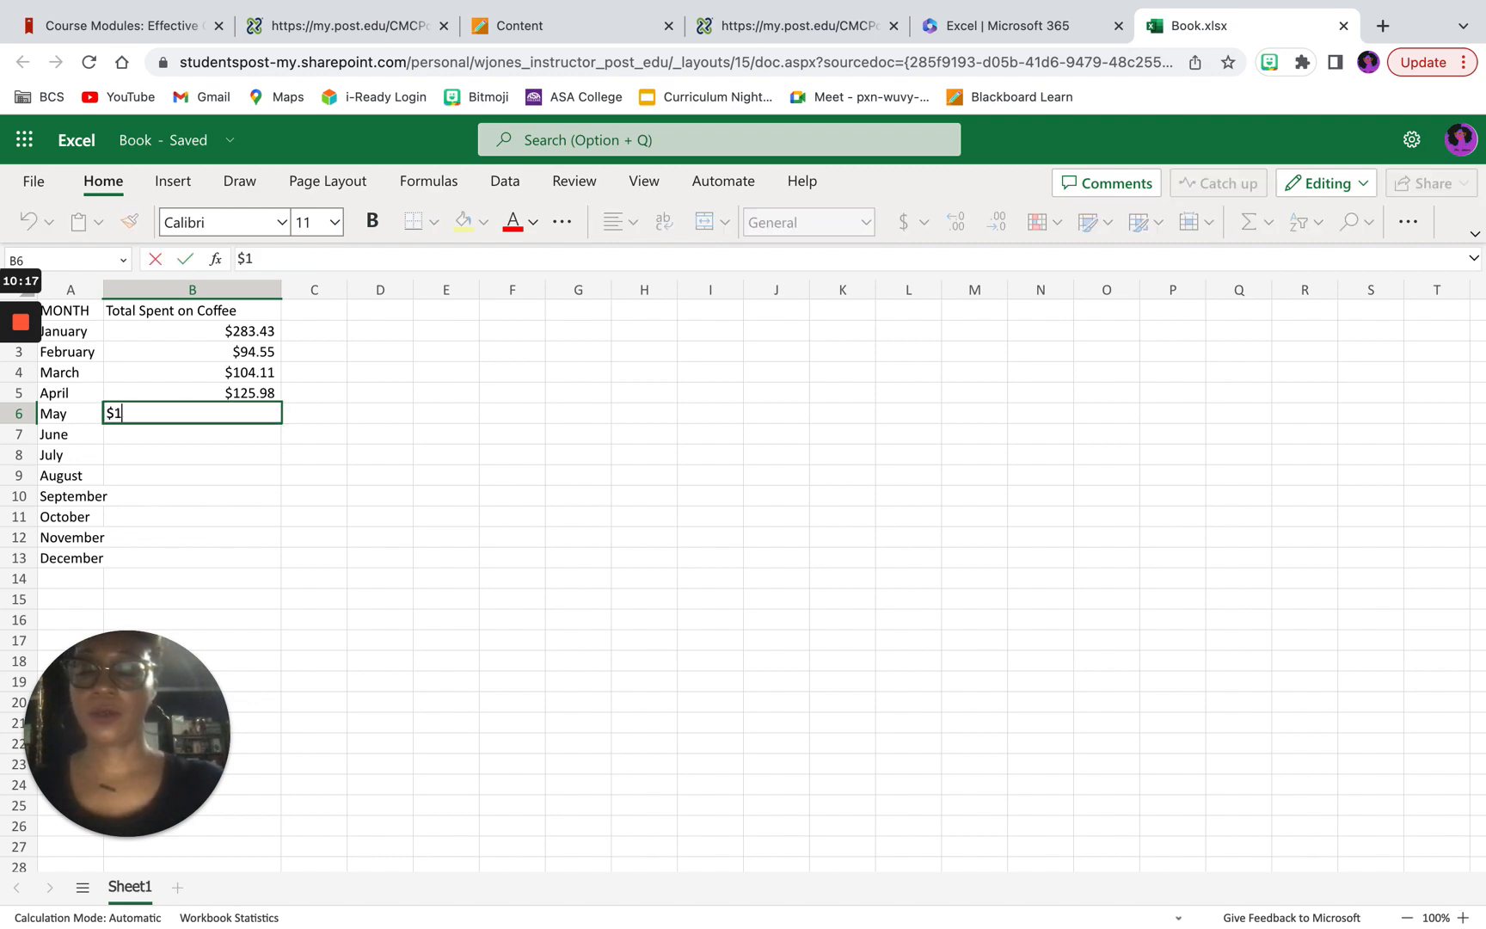
text(45.32)
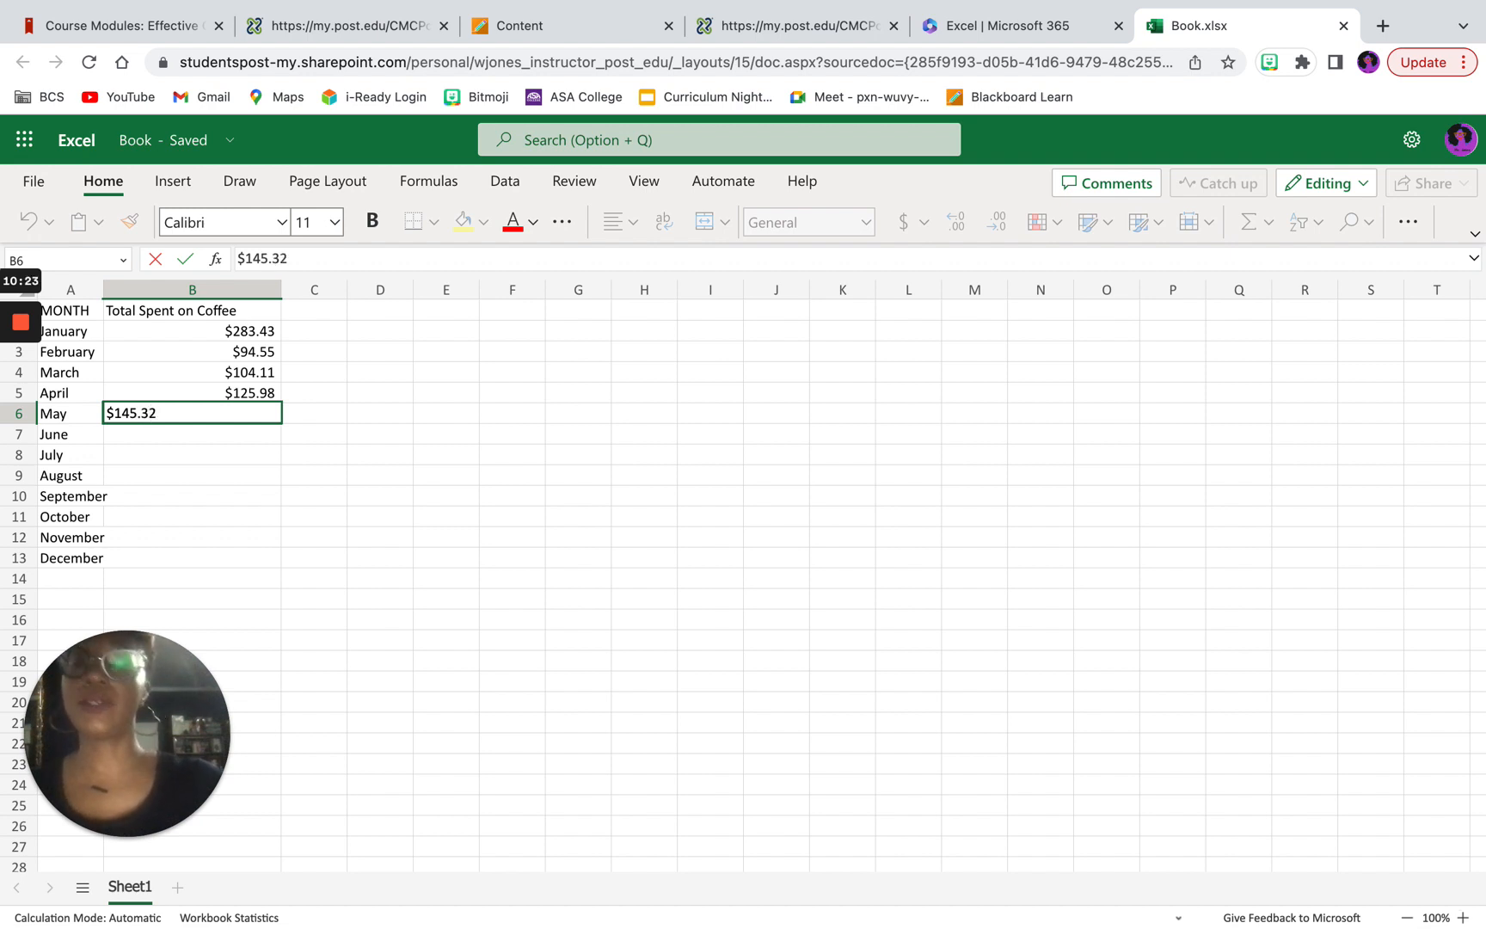
key(Return)
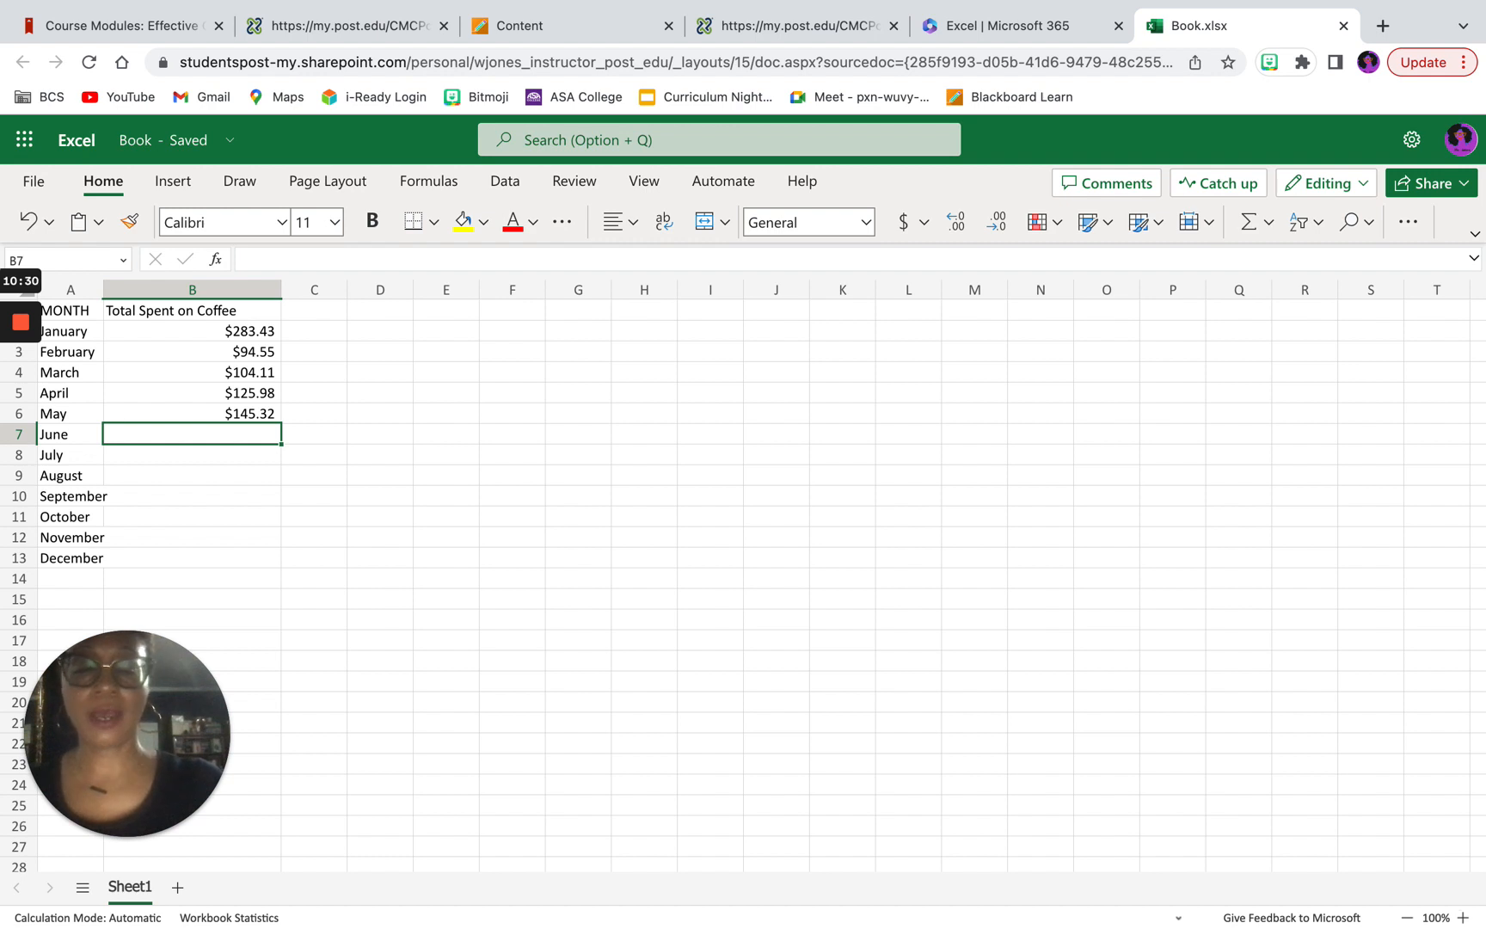
text(&)
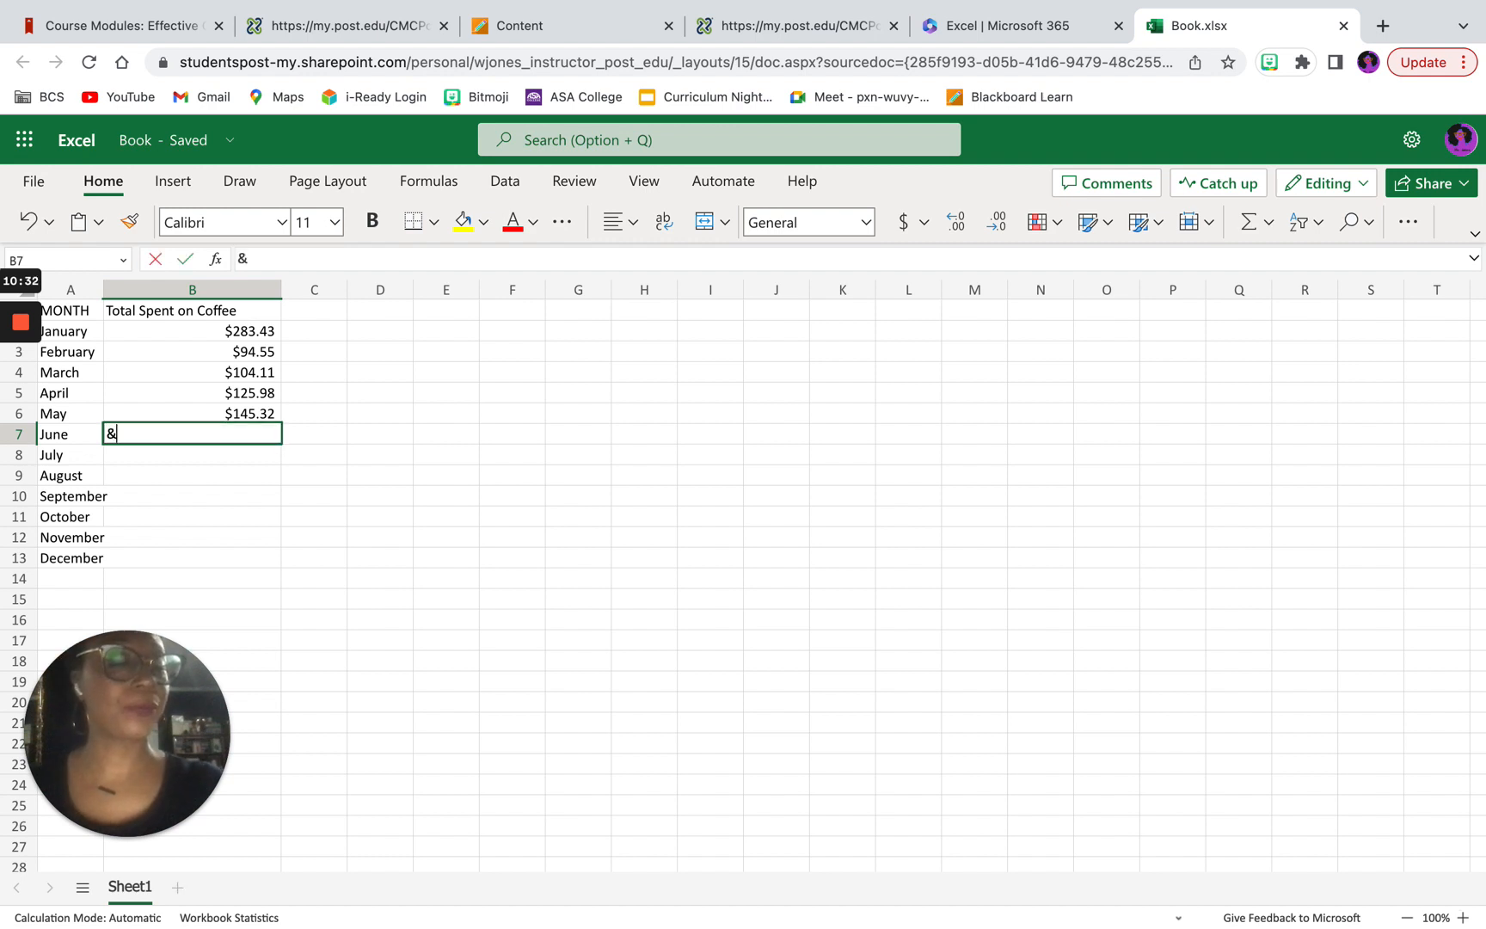
text(175)
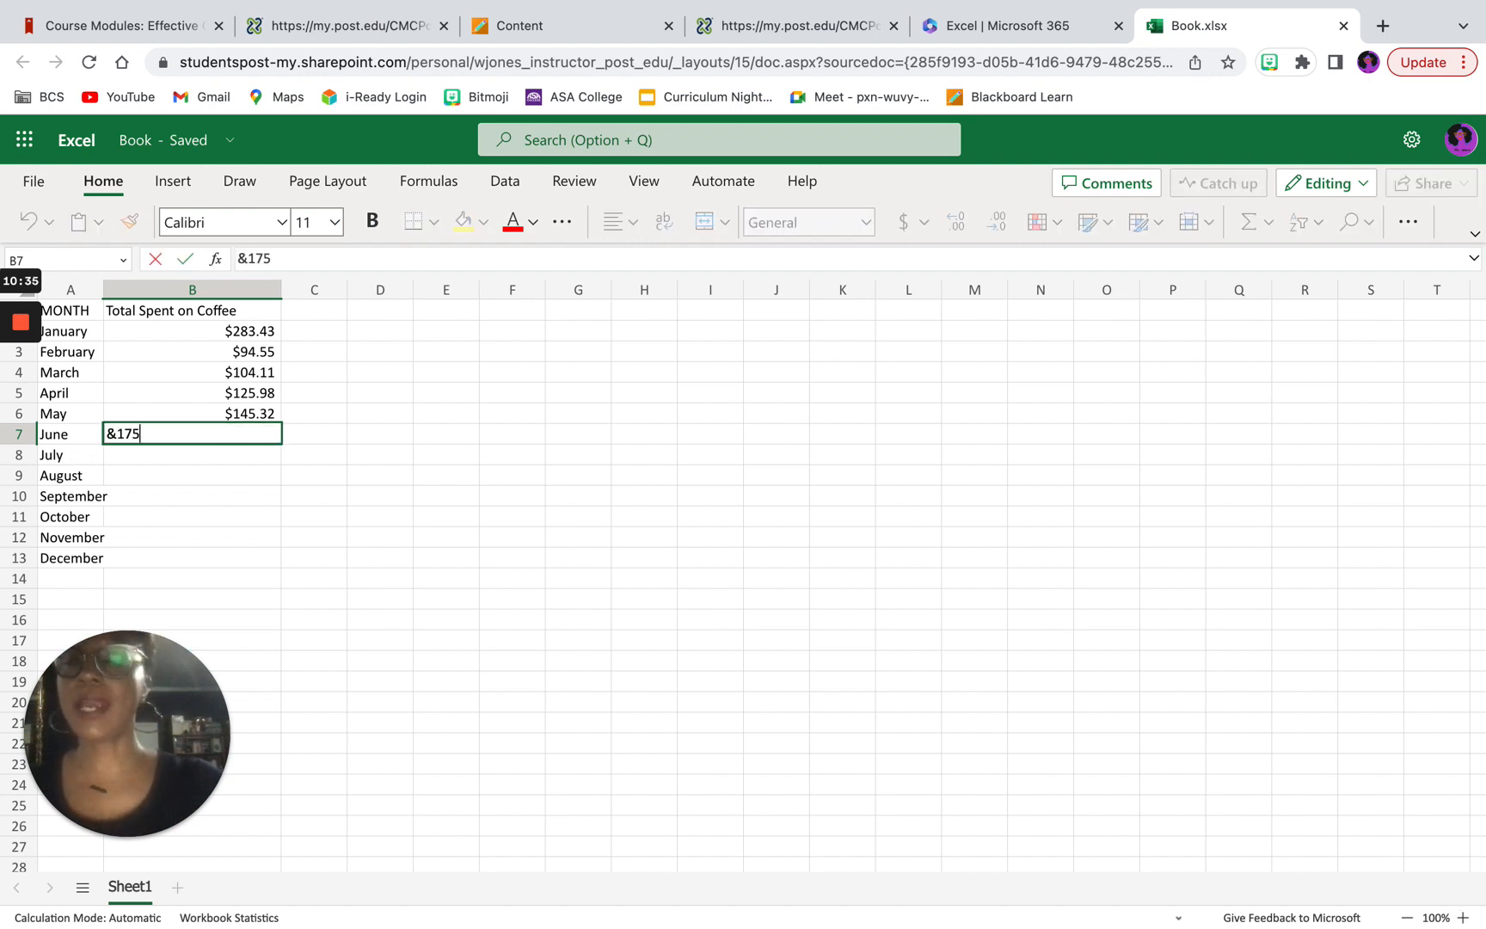
key(BackSpace)
key(BackSpace)
key(BackSpace)
key(BackSpace)
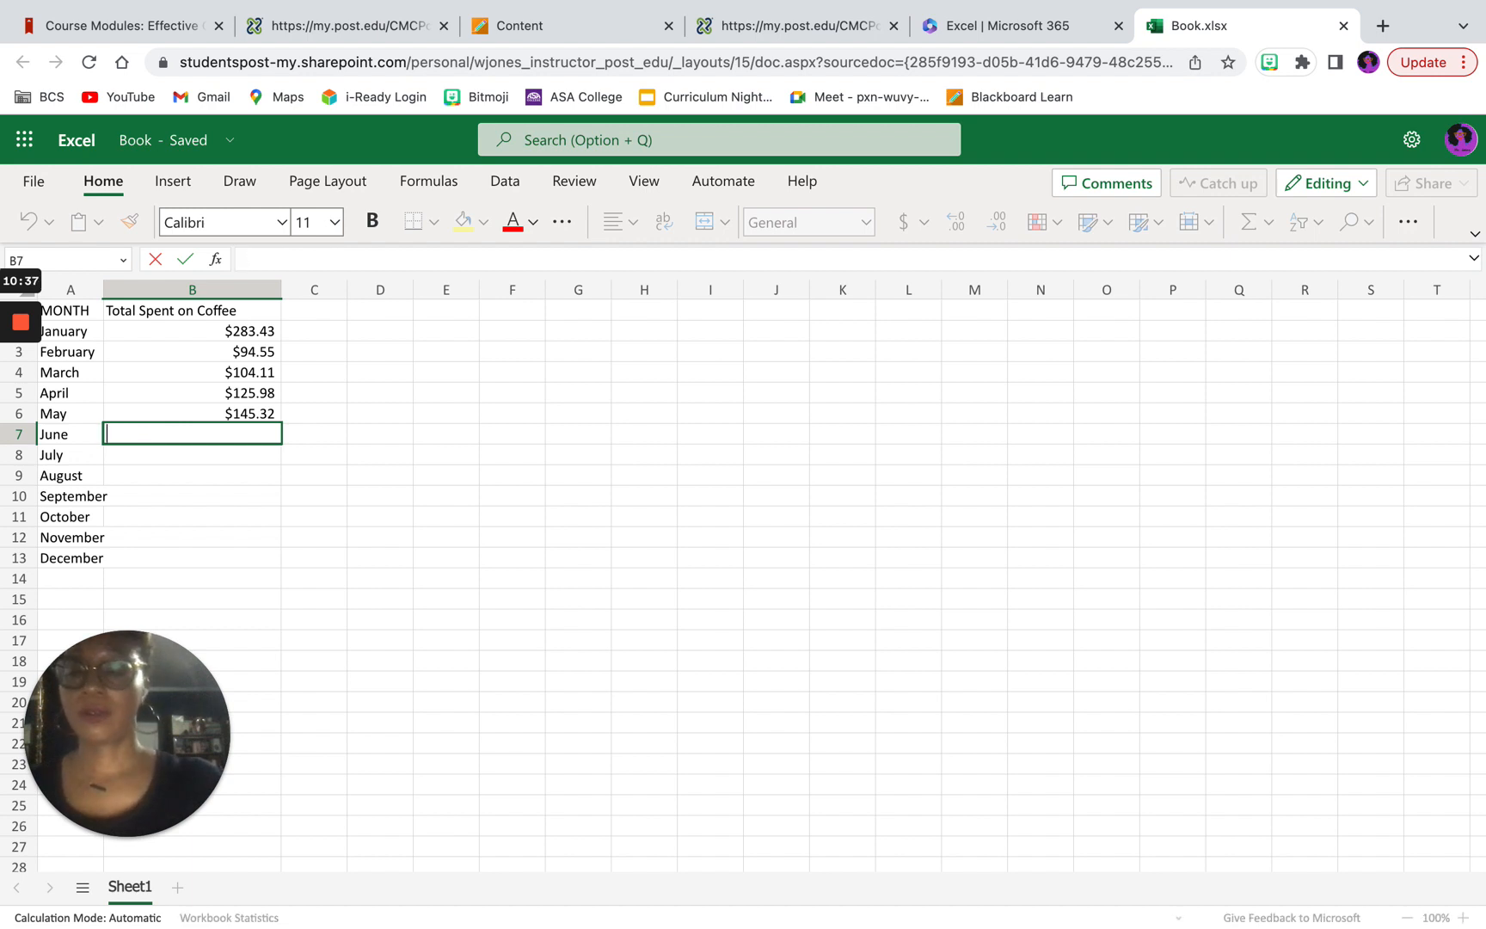
Step: Enter $275.32 in cell B7 as the coffee spending for June
text($2)
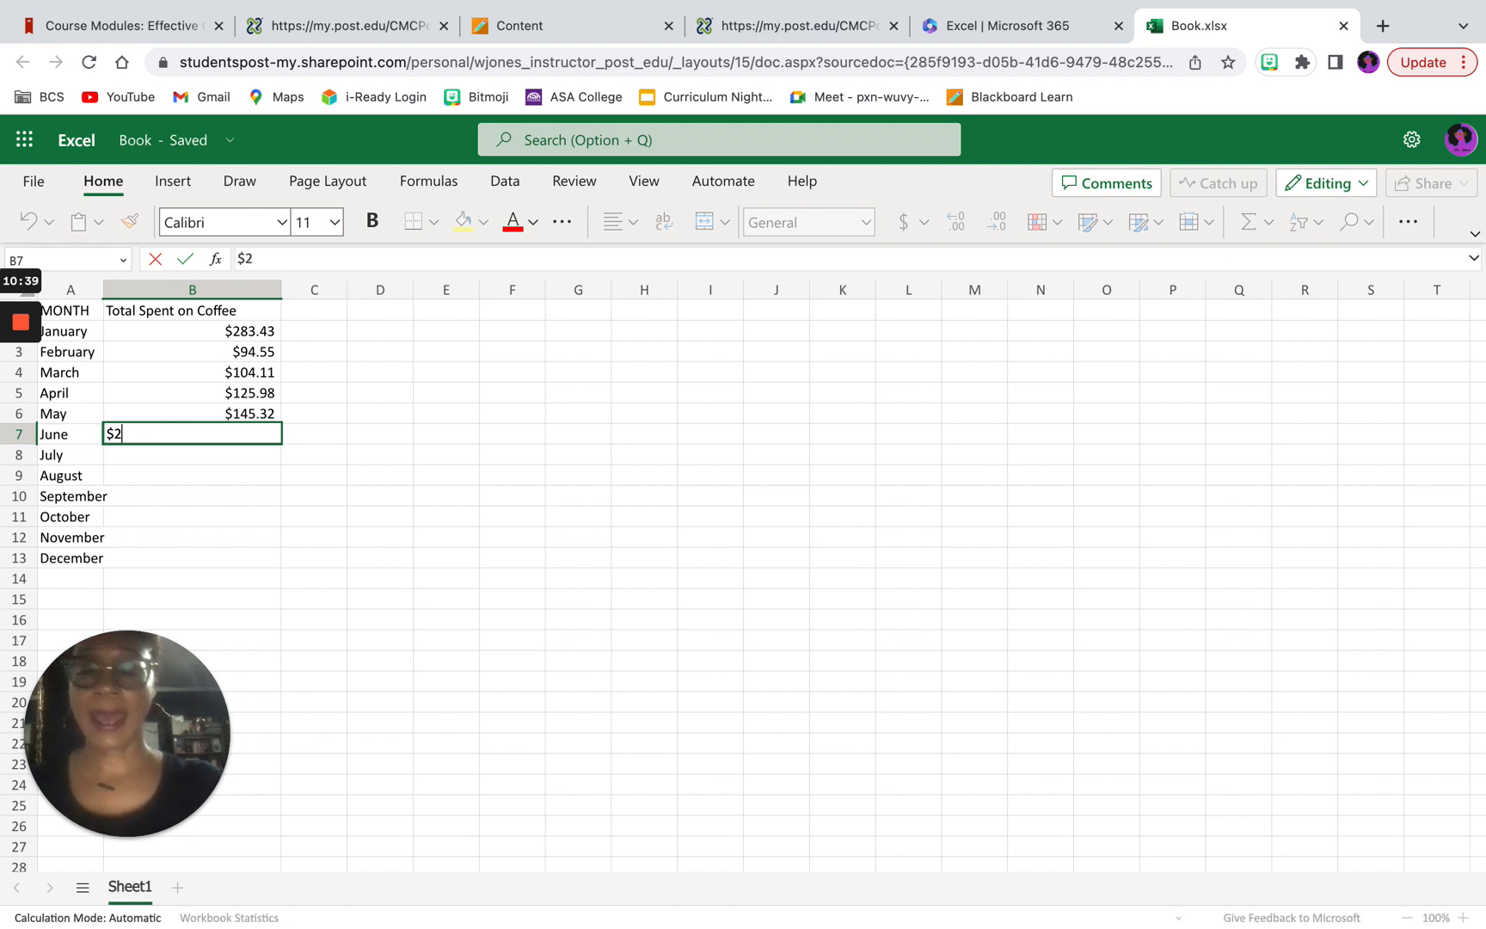
text(75)
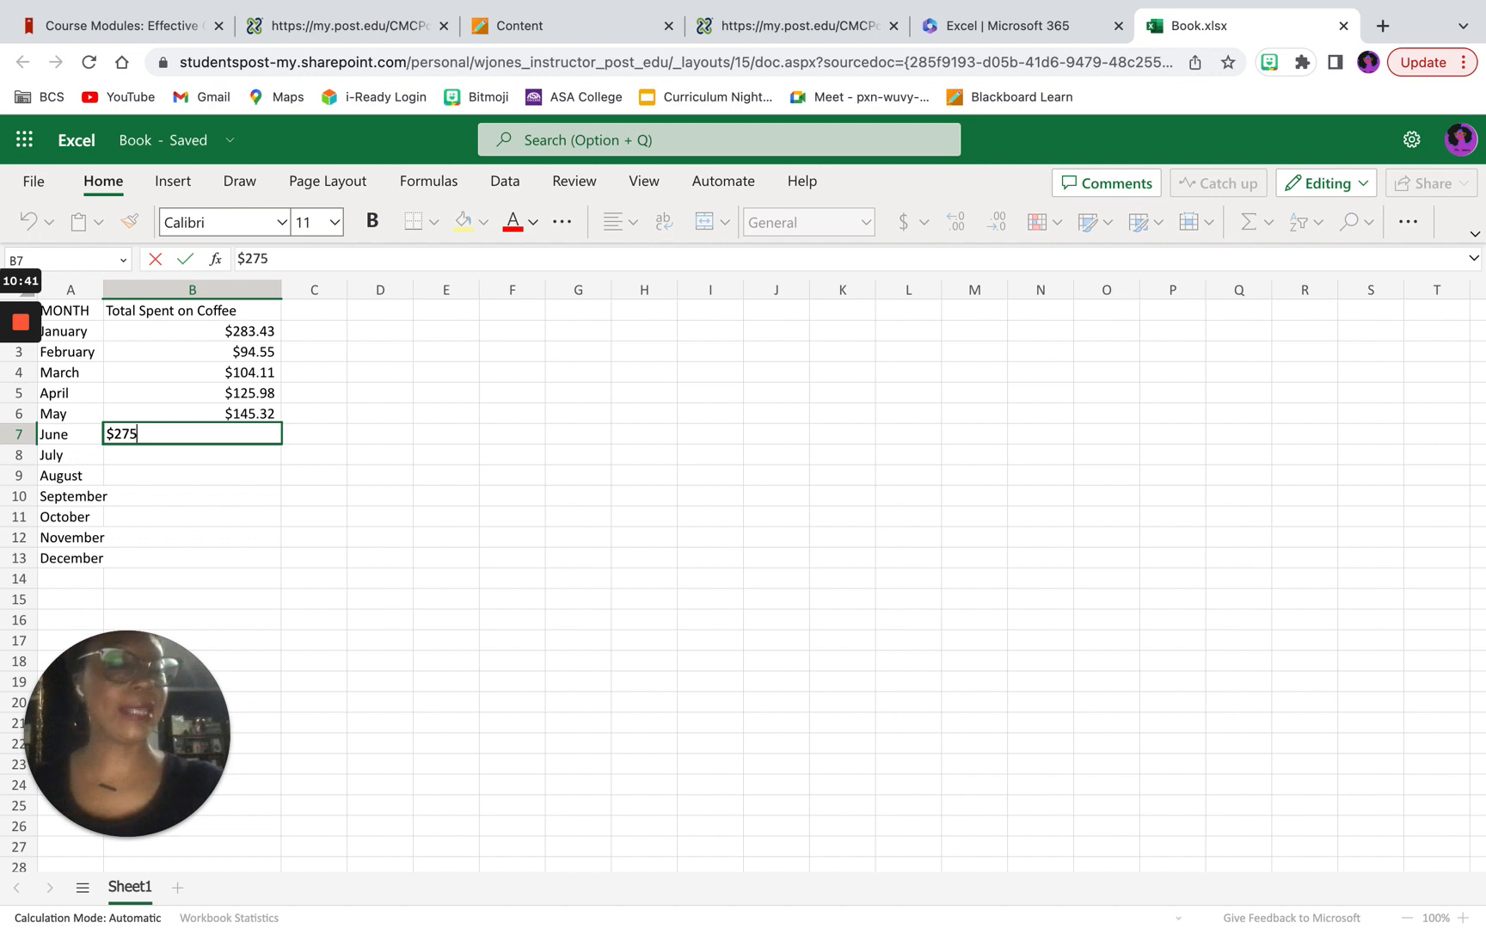
text(.32)
key(Return)
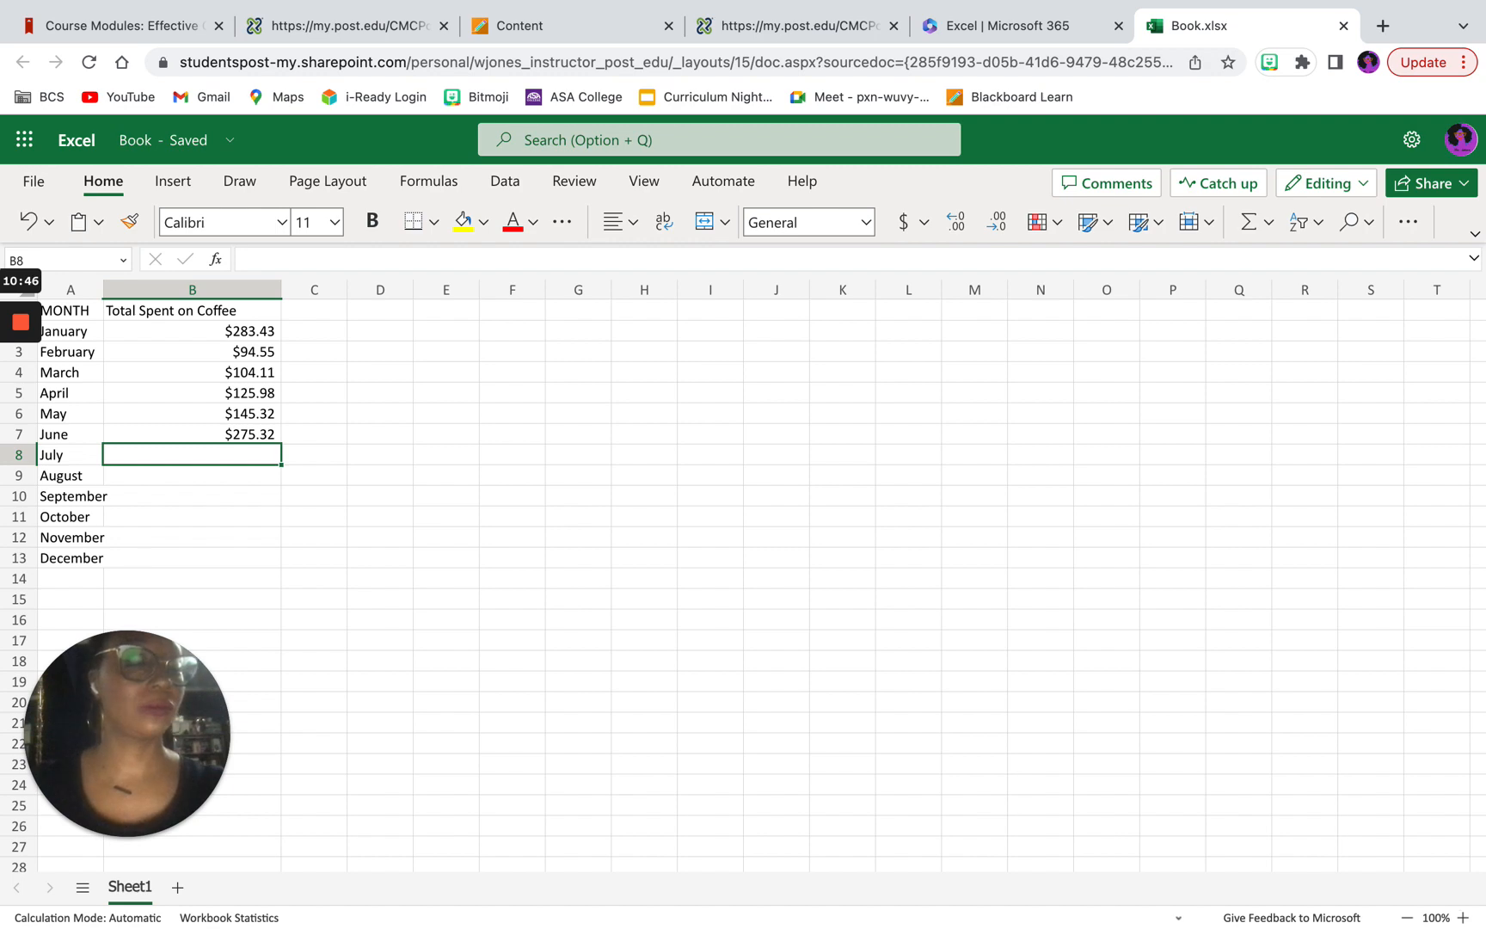
Step: Enter $189.34, including the dollar sign, in cell B8 as the coffee spending for July
text(189)
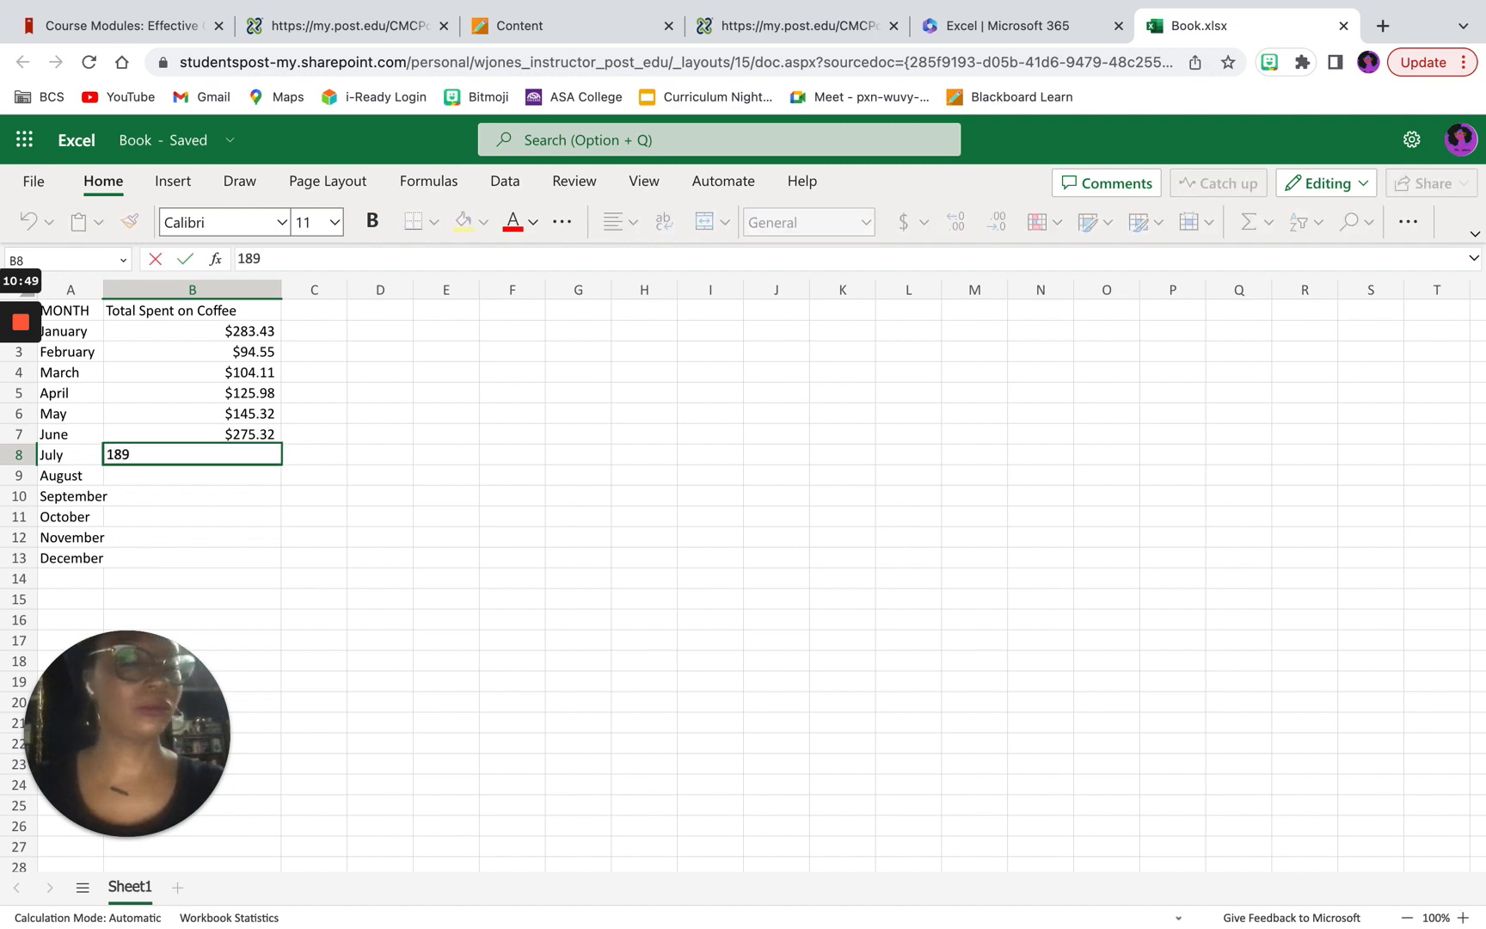
text(.34)
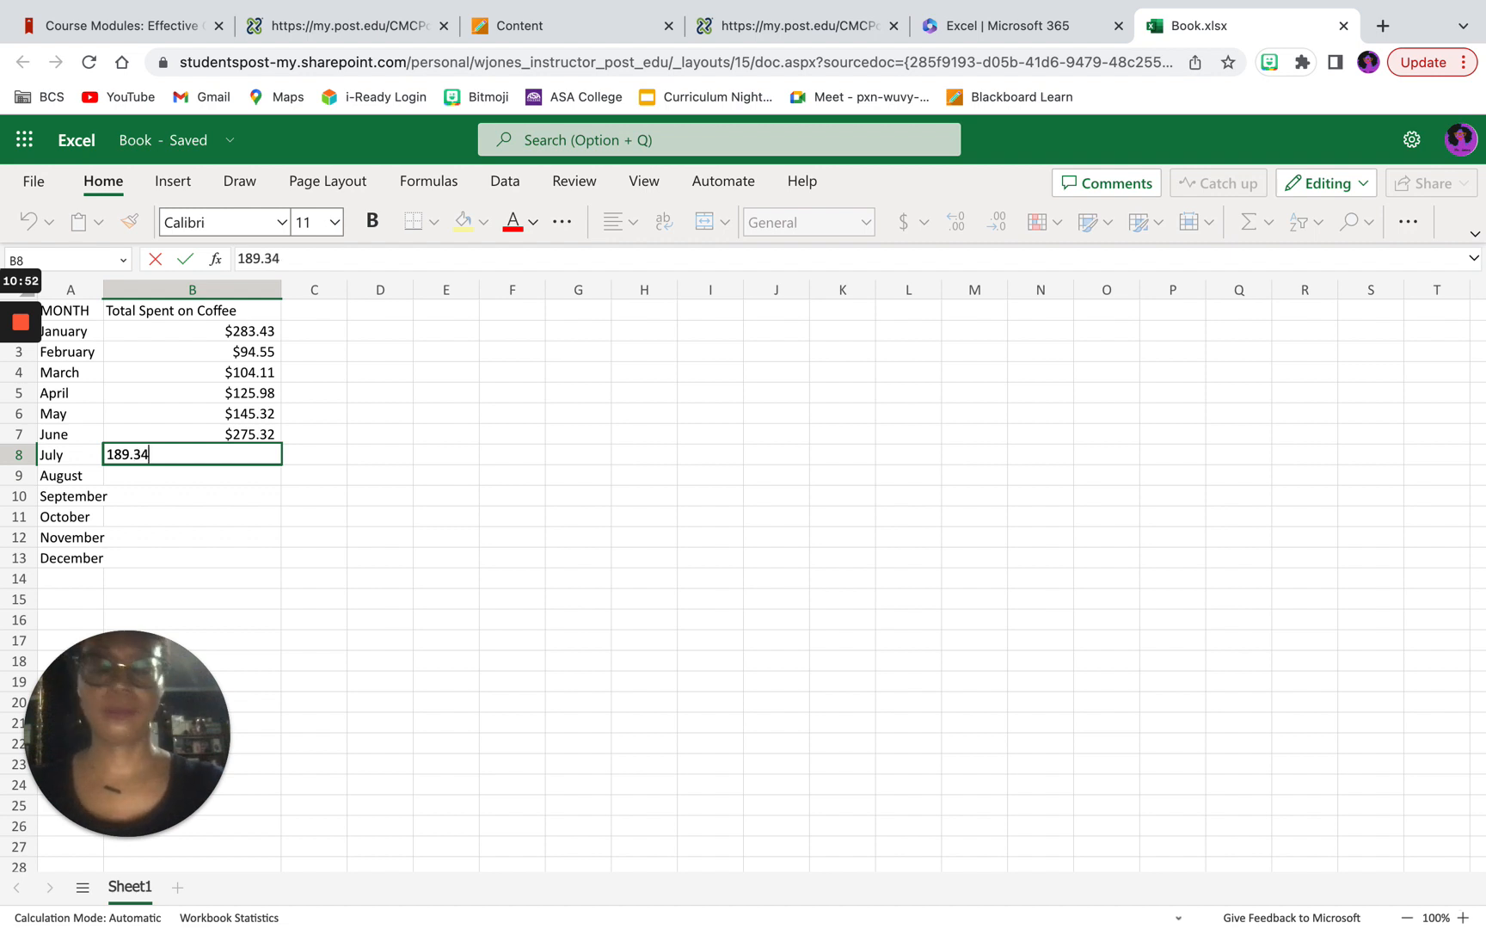
click(238, 258)
text($)
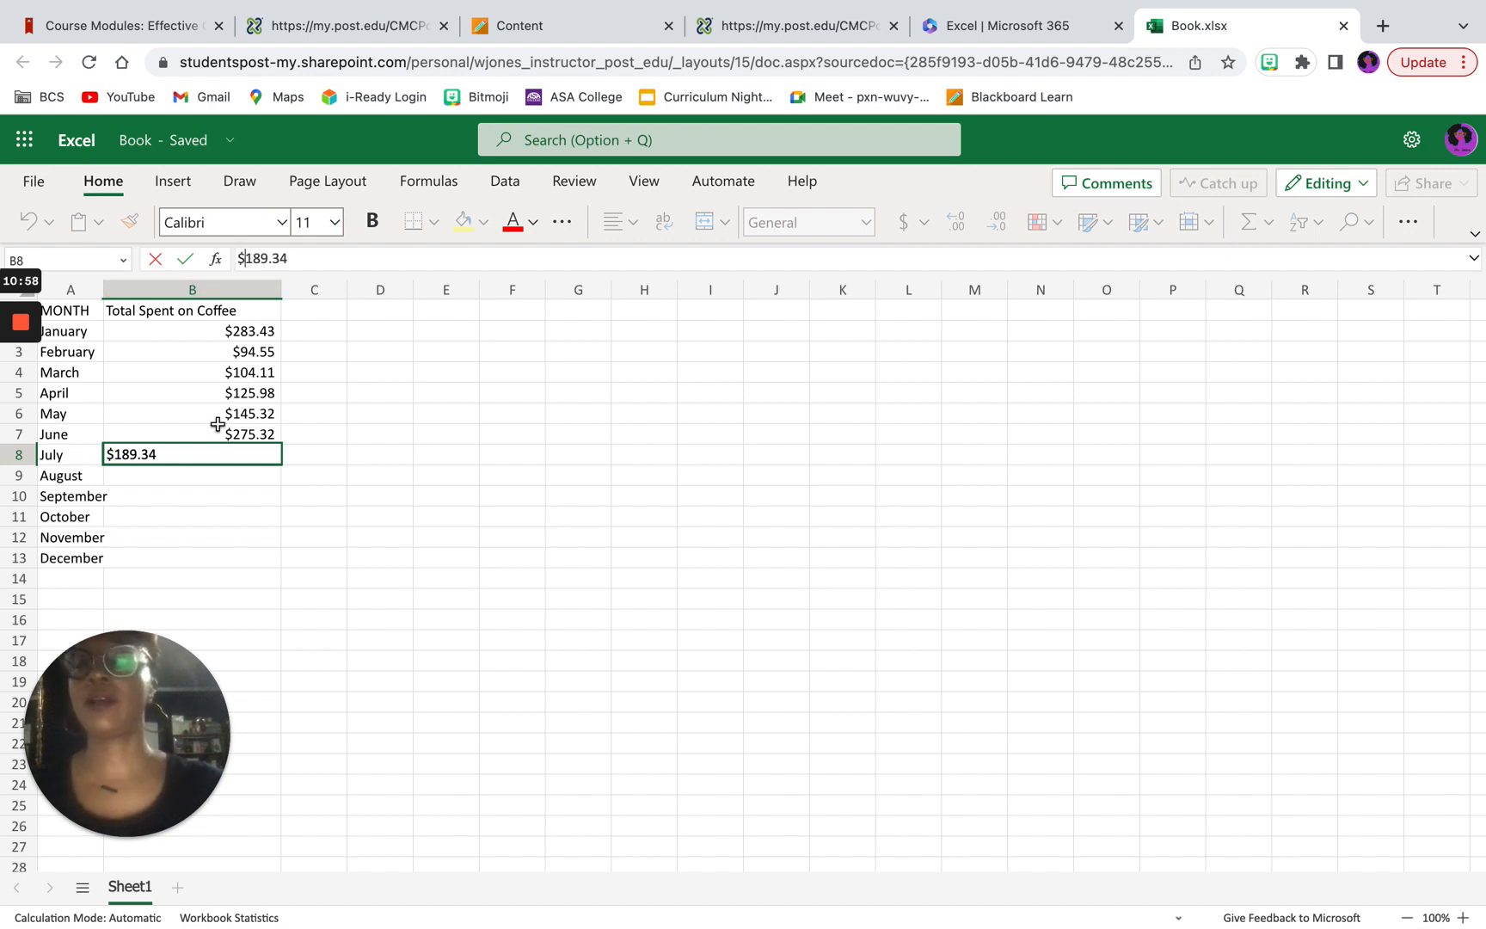
key(Return)
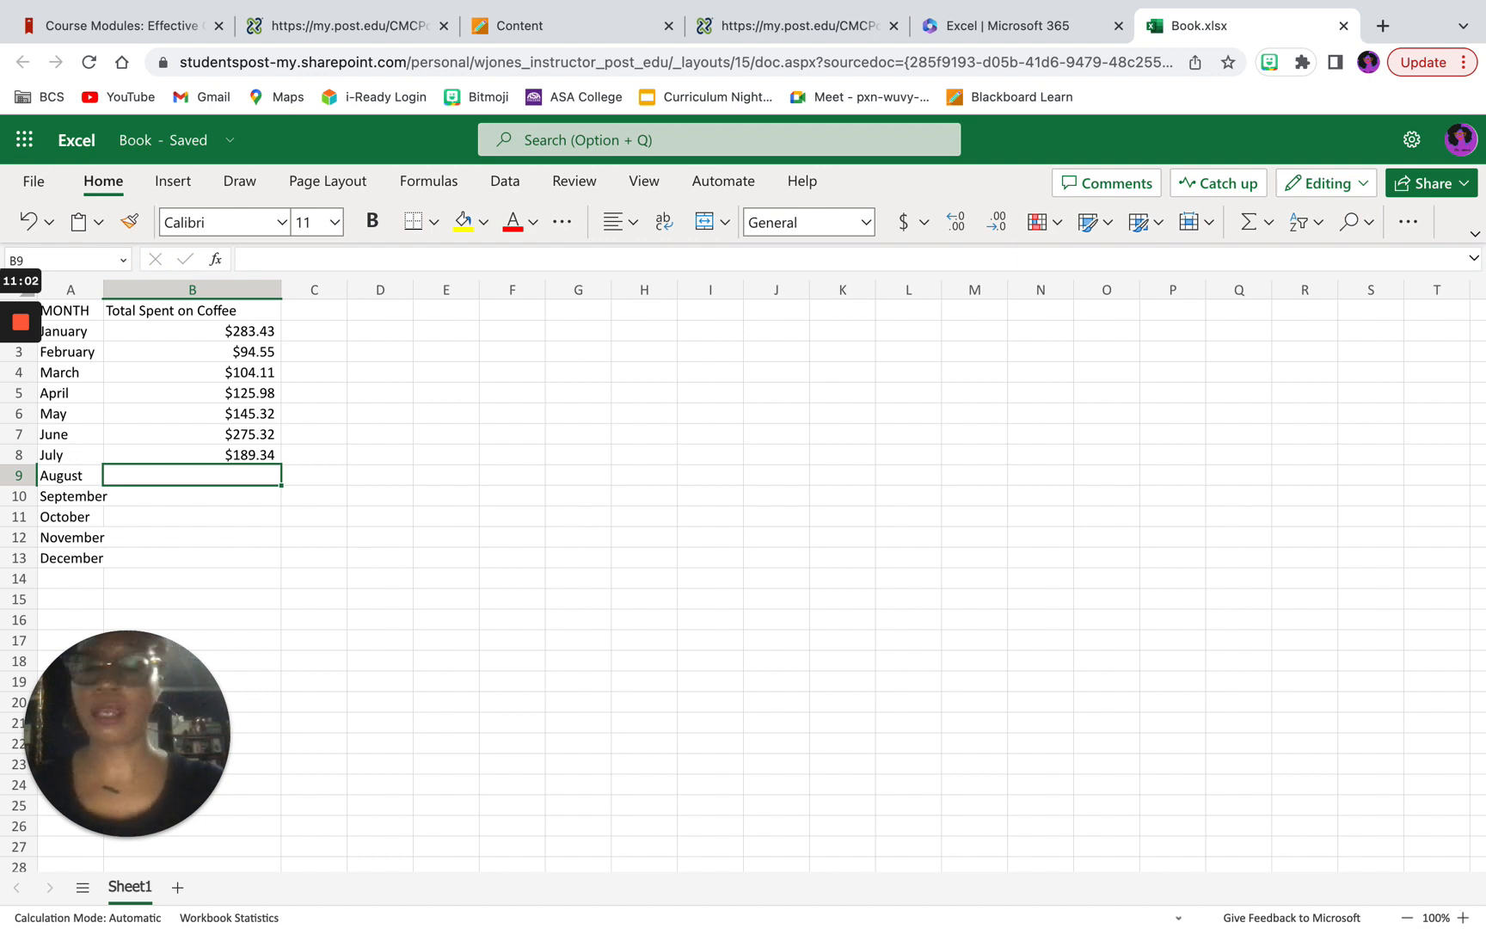
Step: Enter the coffee spending for August as $155.54 in B9 and for September as $171.34 in B10
text($)
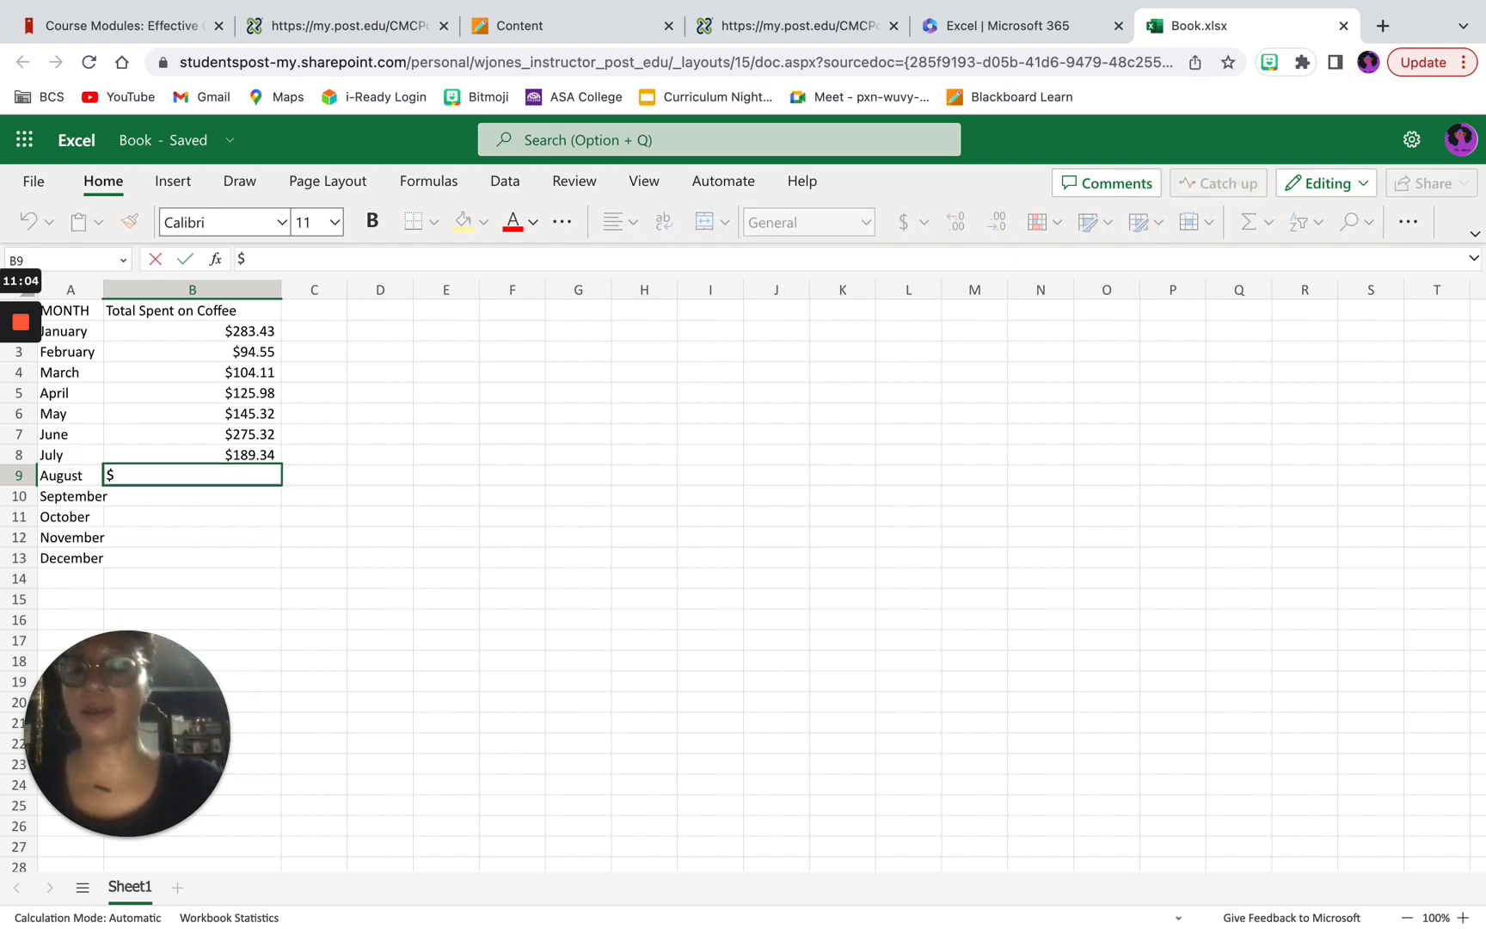
text(155)
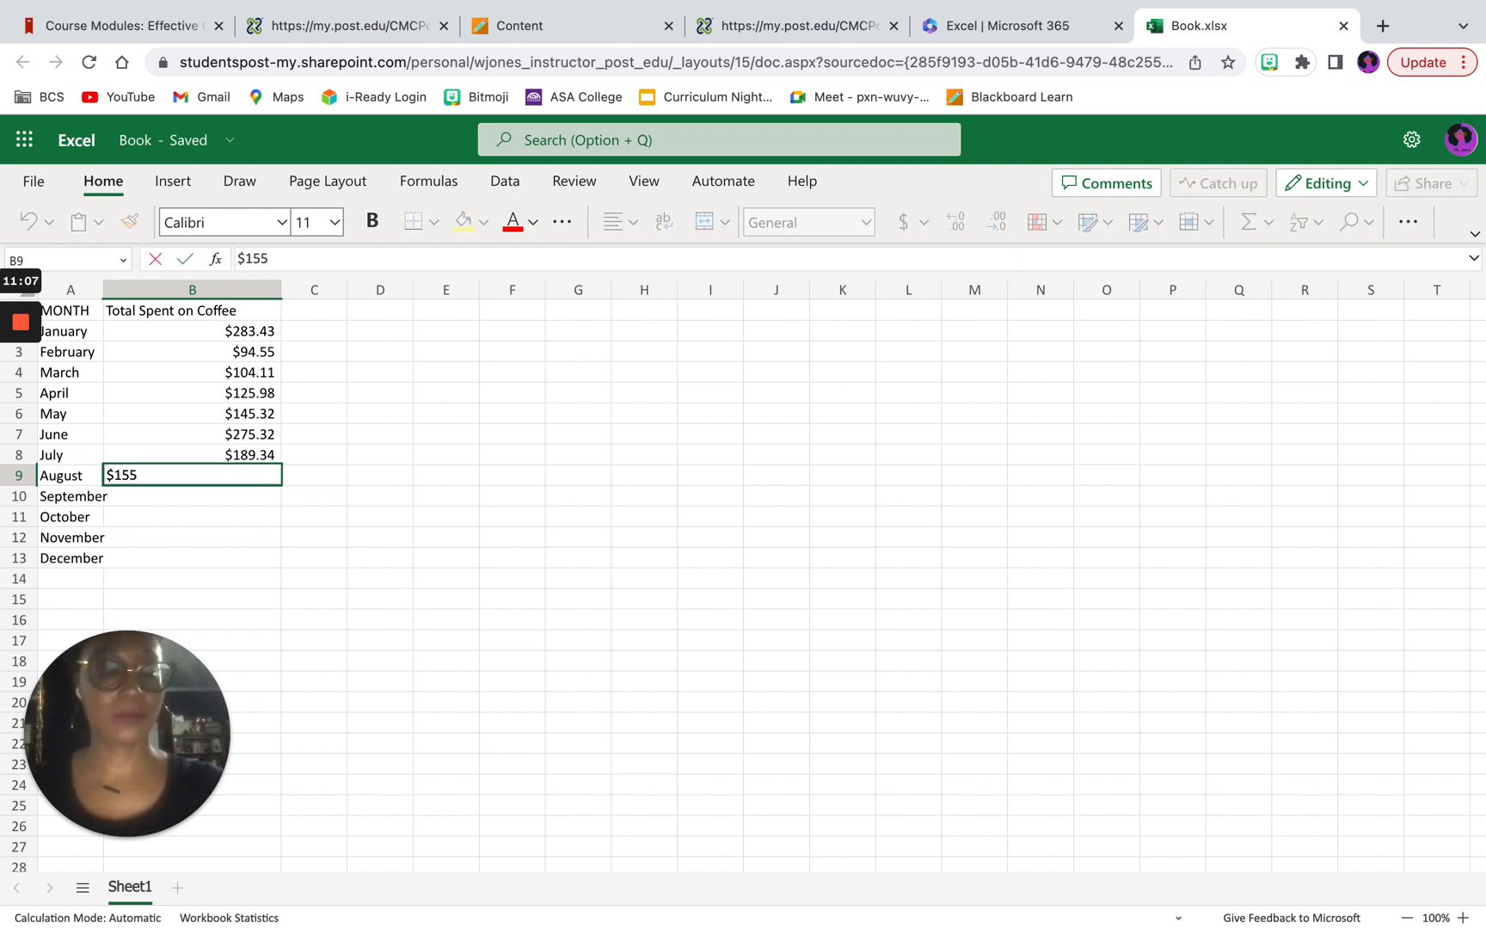
text(.54)
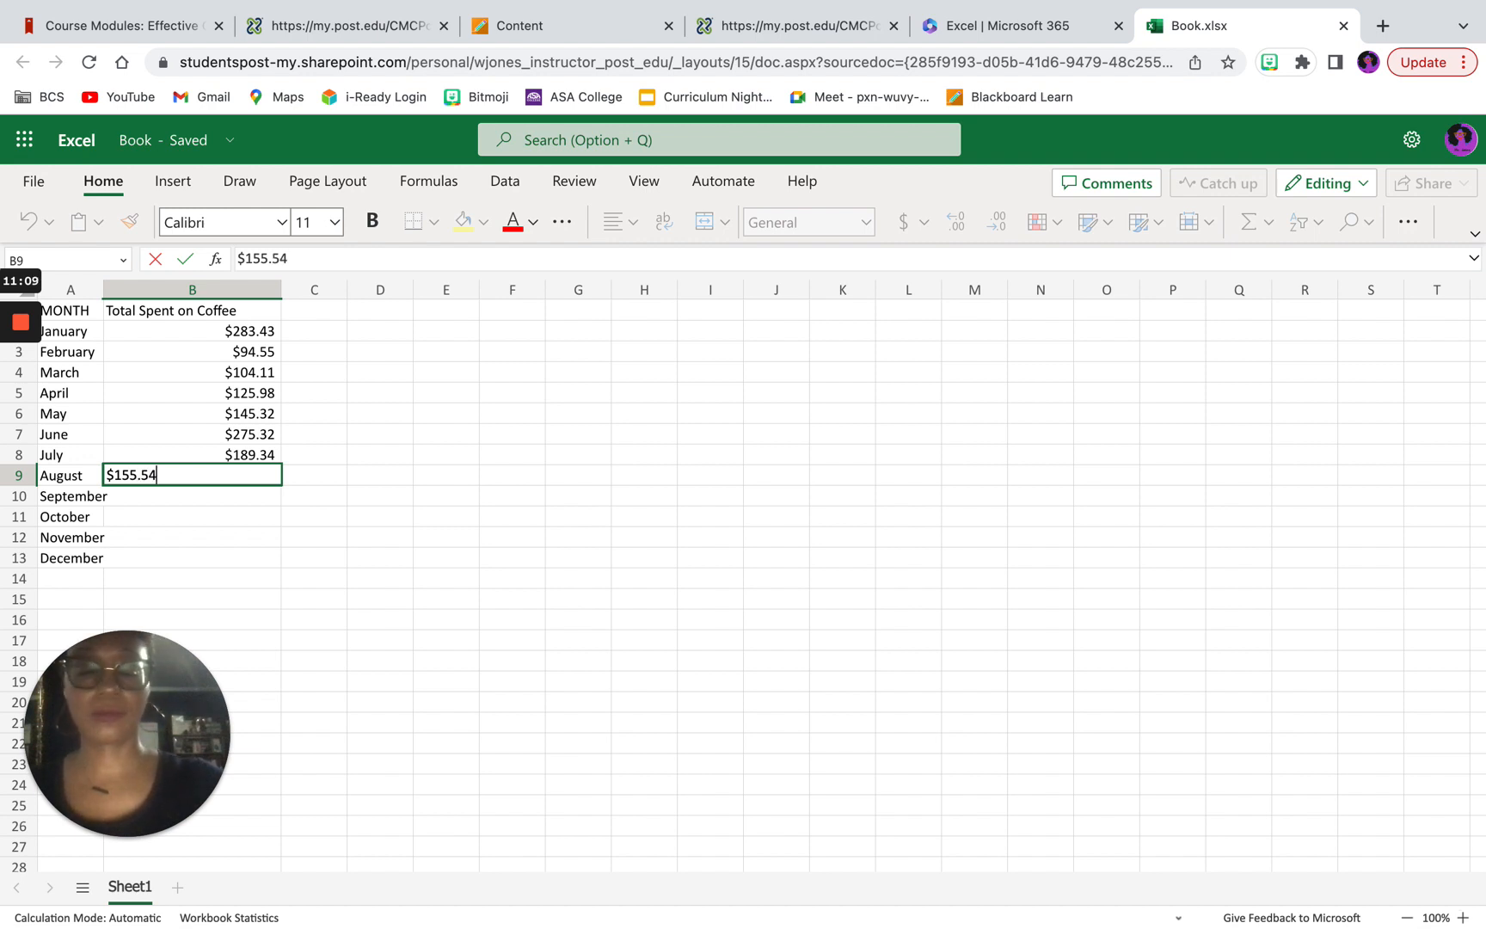
key(Return)
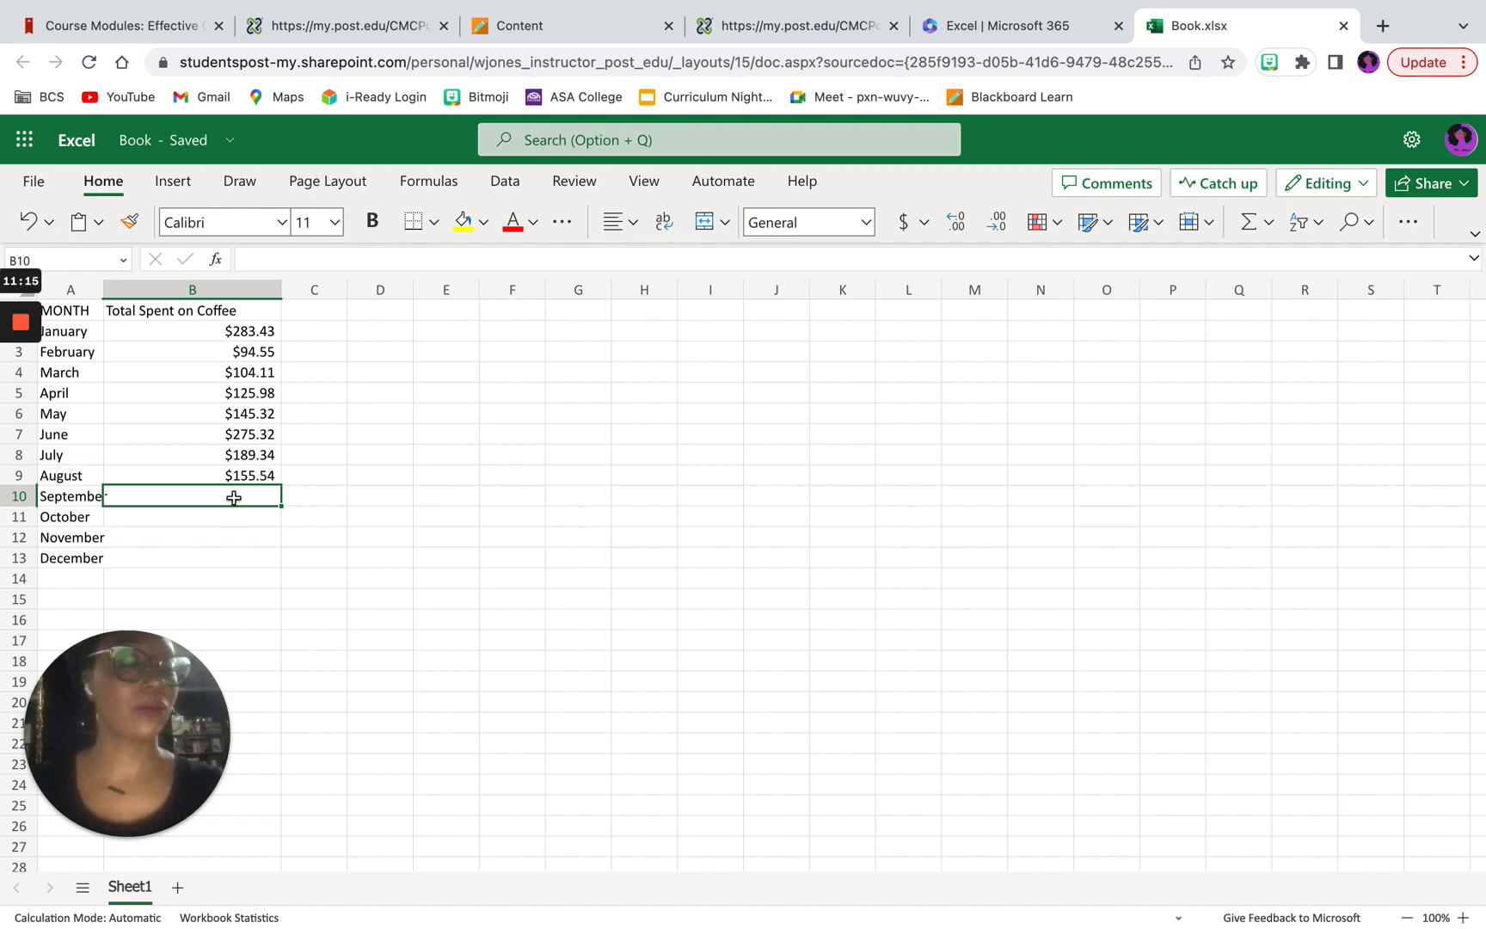
text($1)
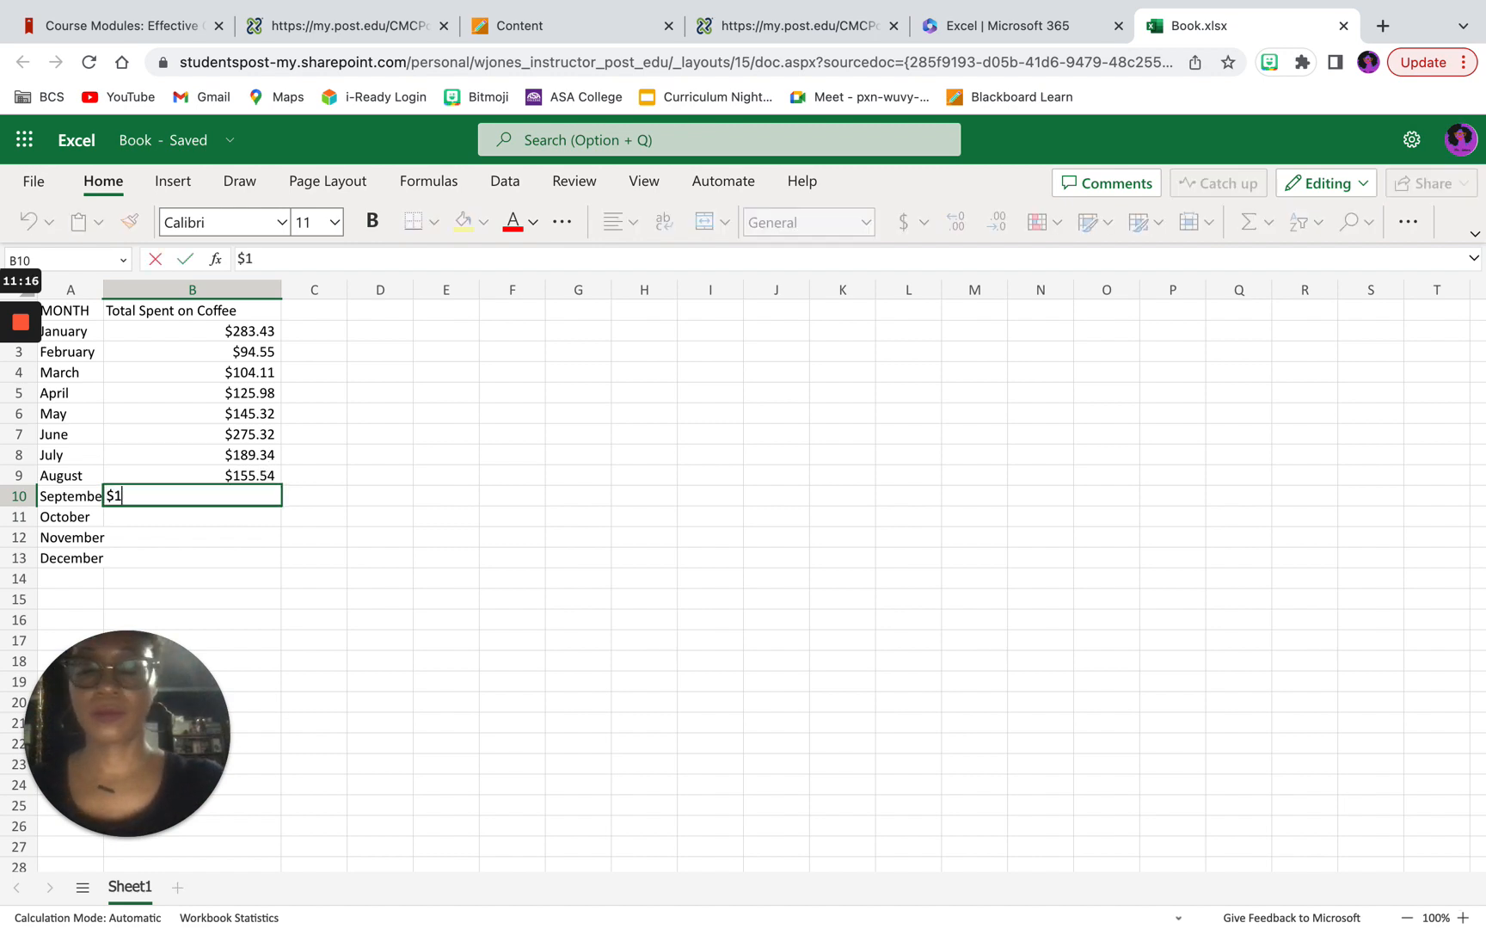
text(71)
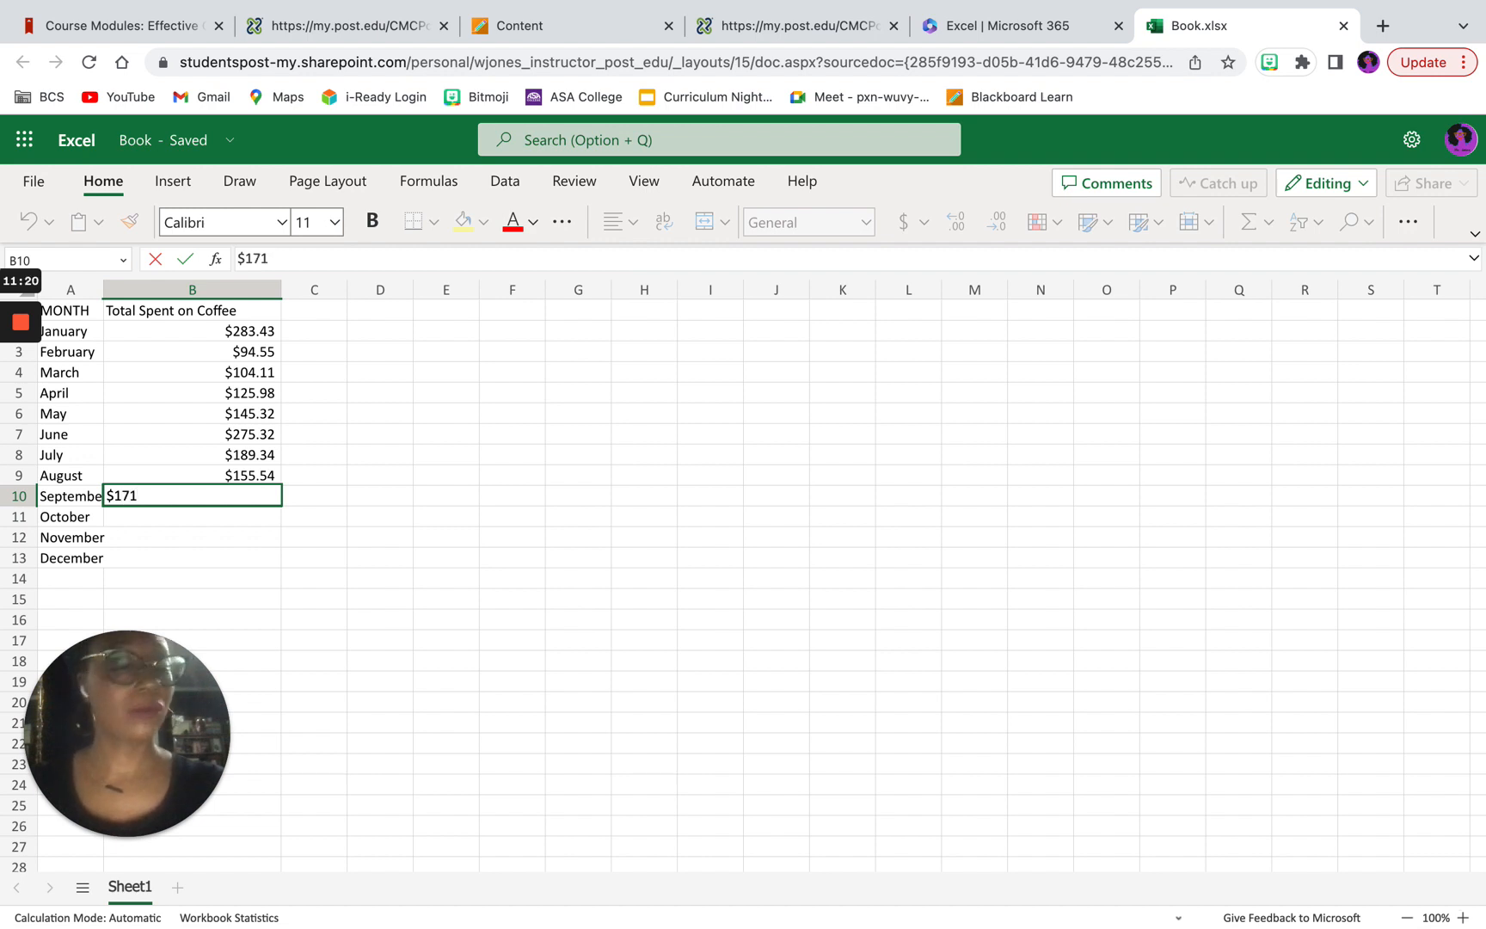
text(.34)
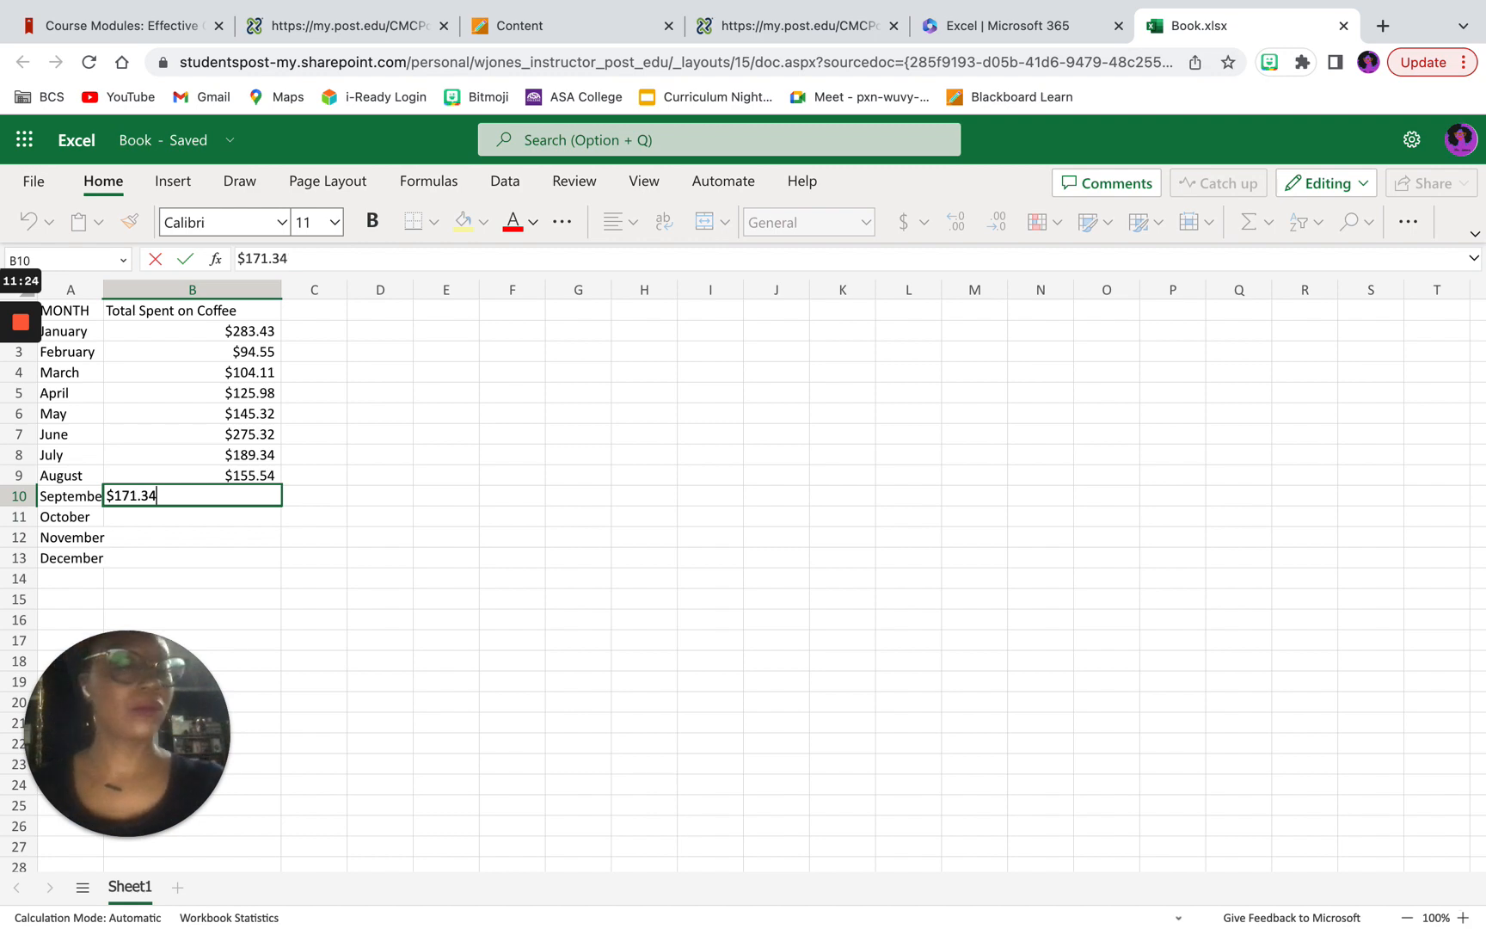
key(Return)
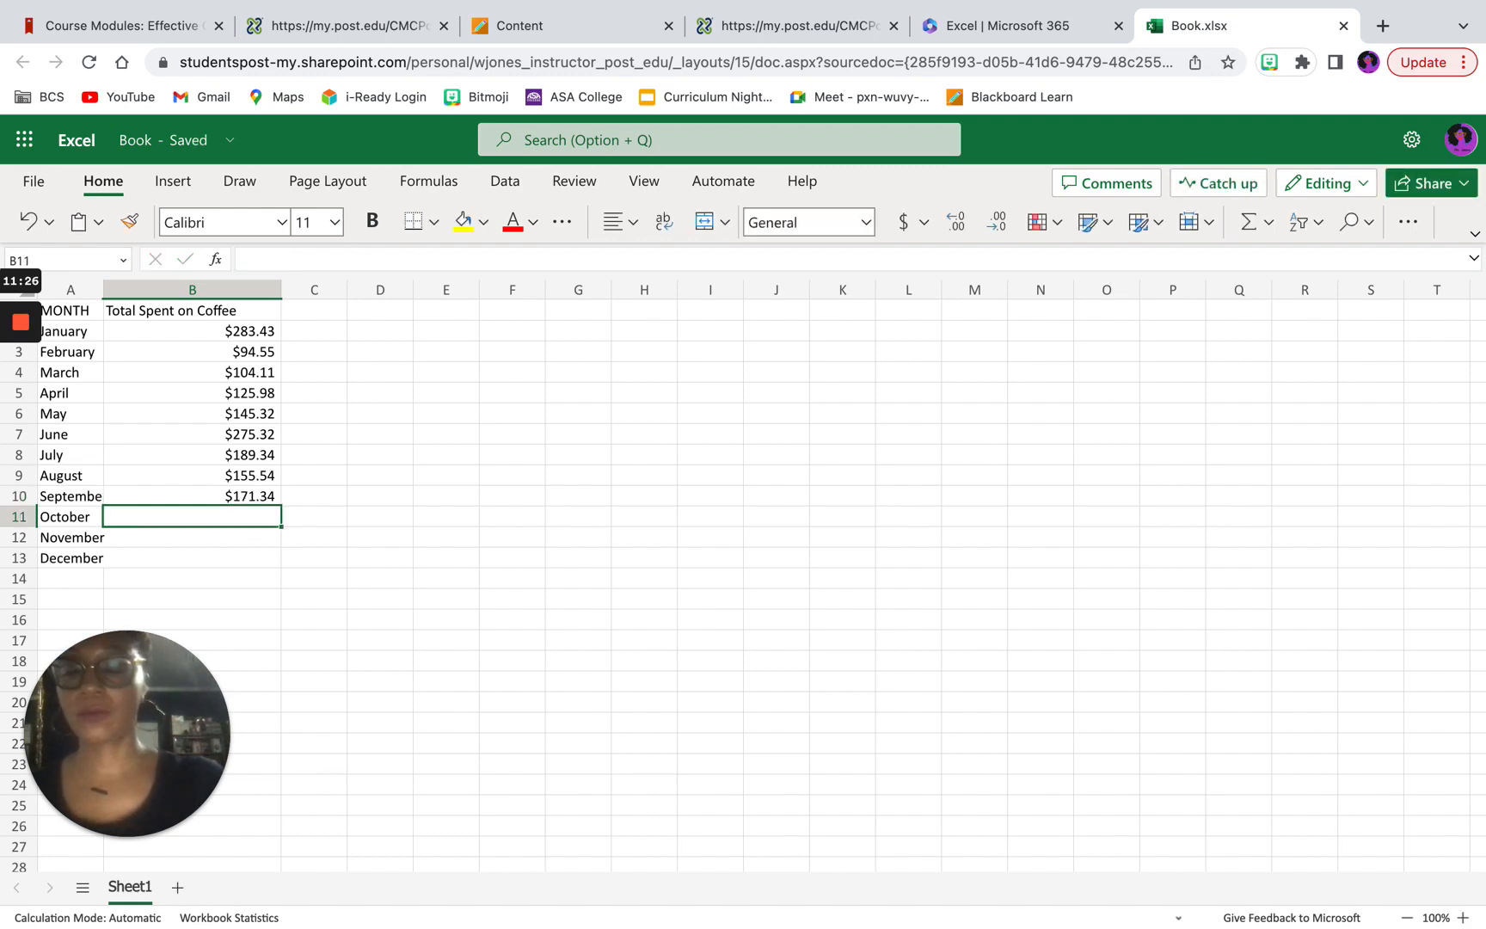
Step: Enter $114.21 in cell B11 as the coffee spending for October
text($)
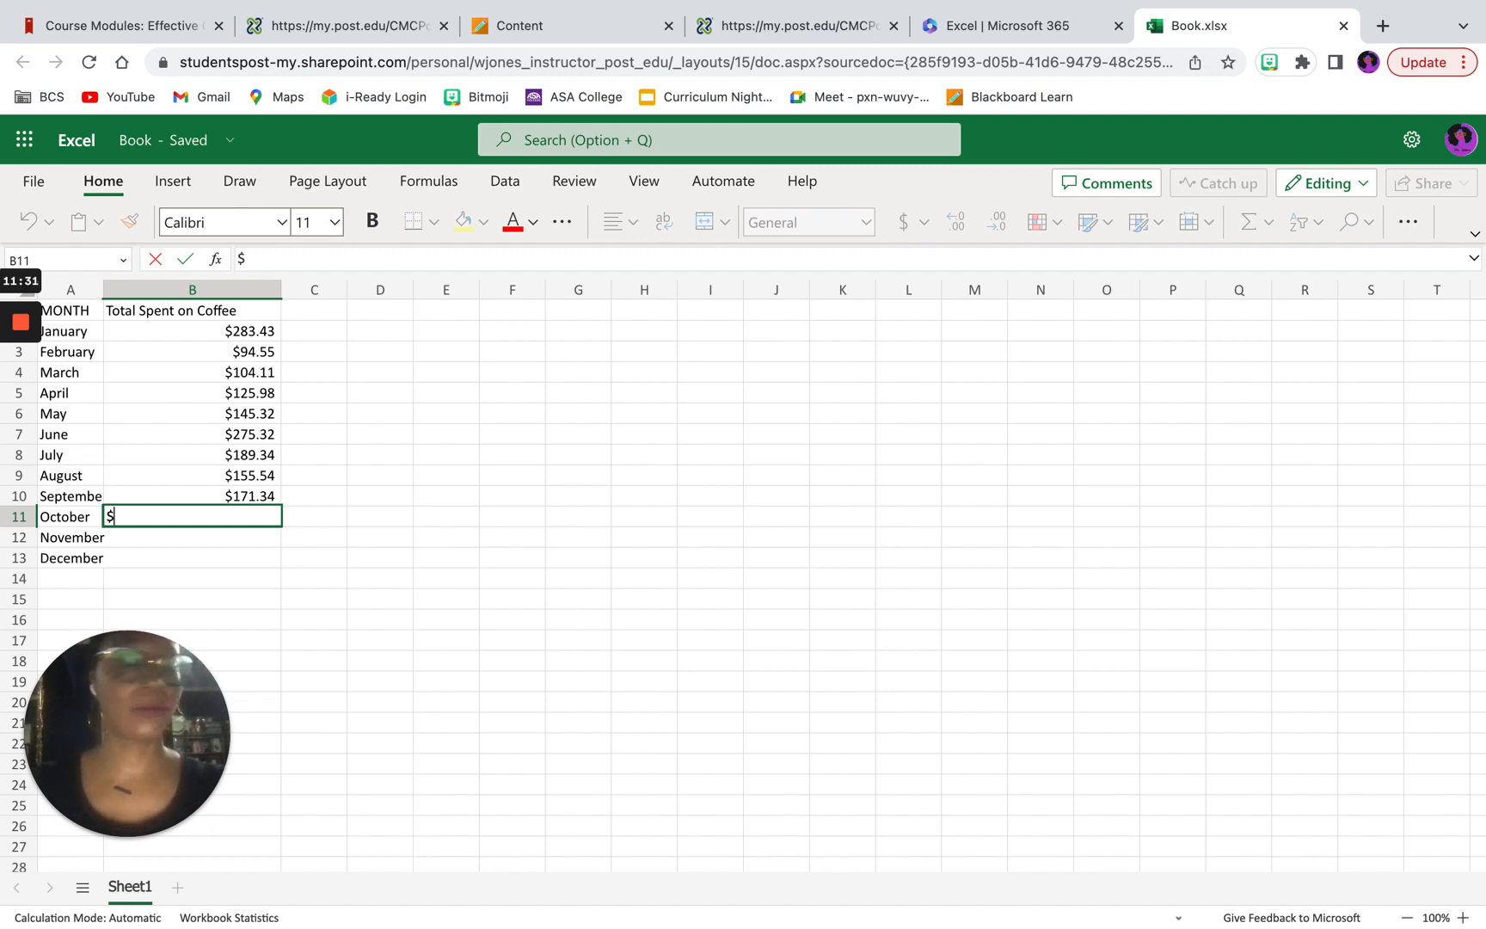
text(114)
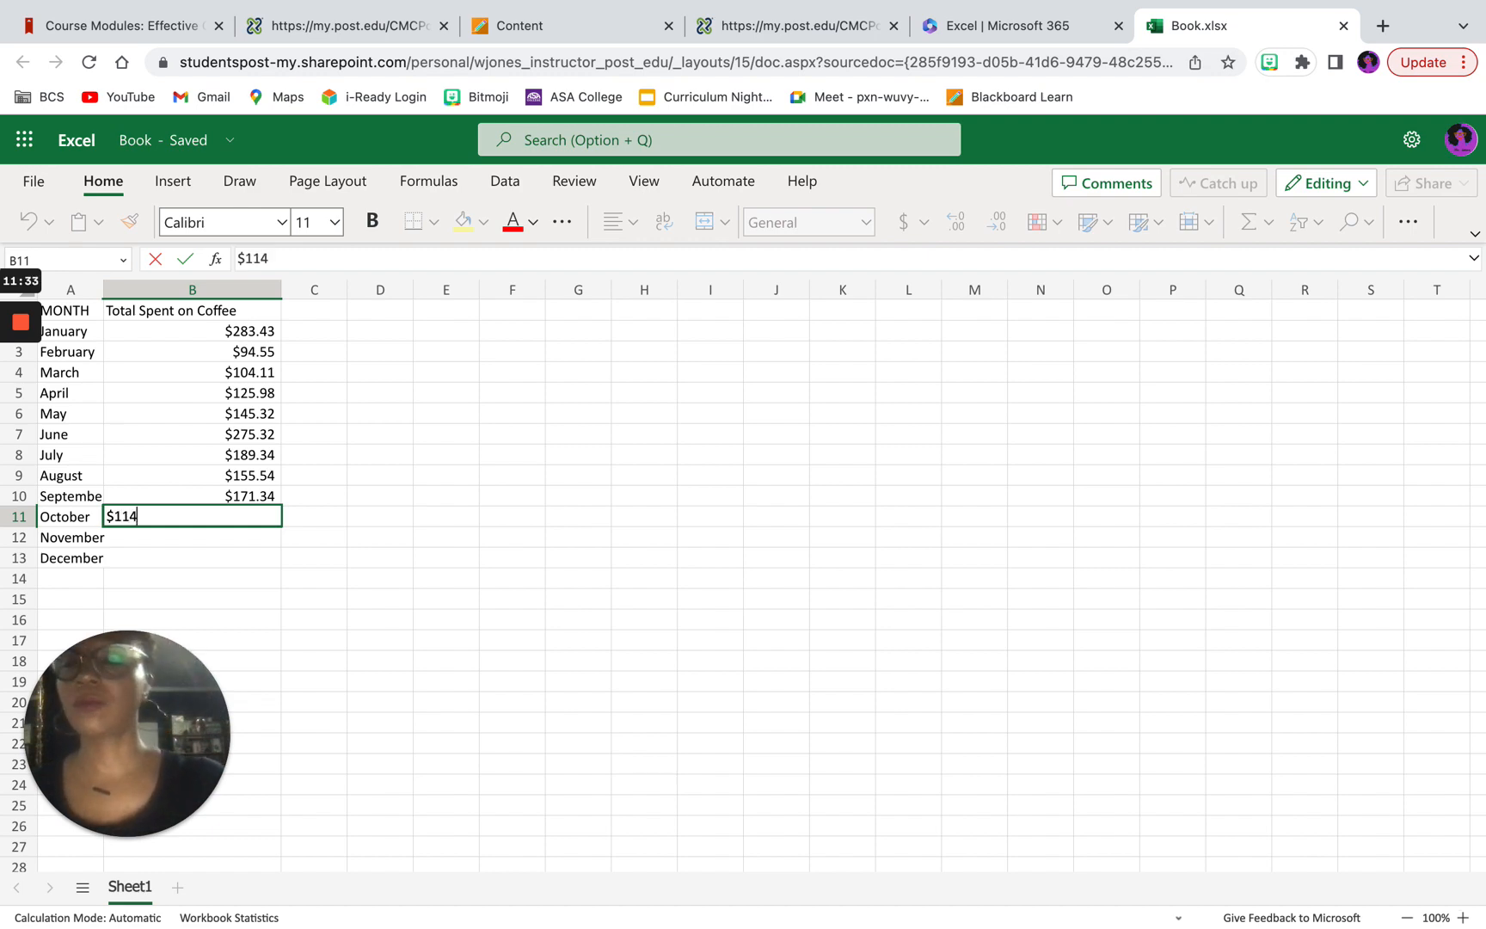
text(.)
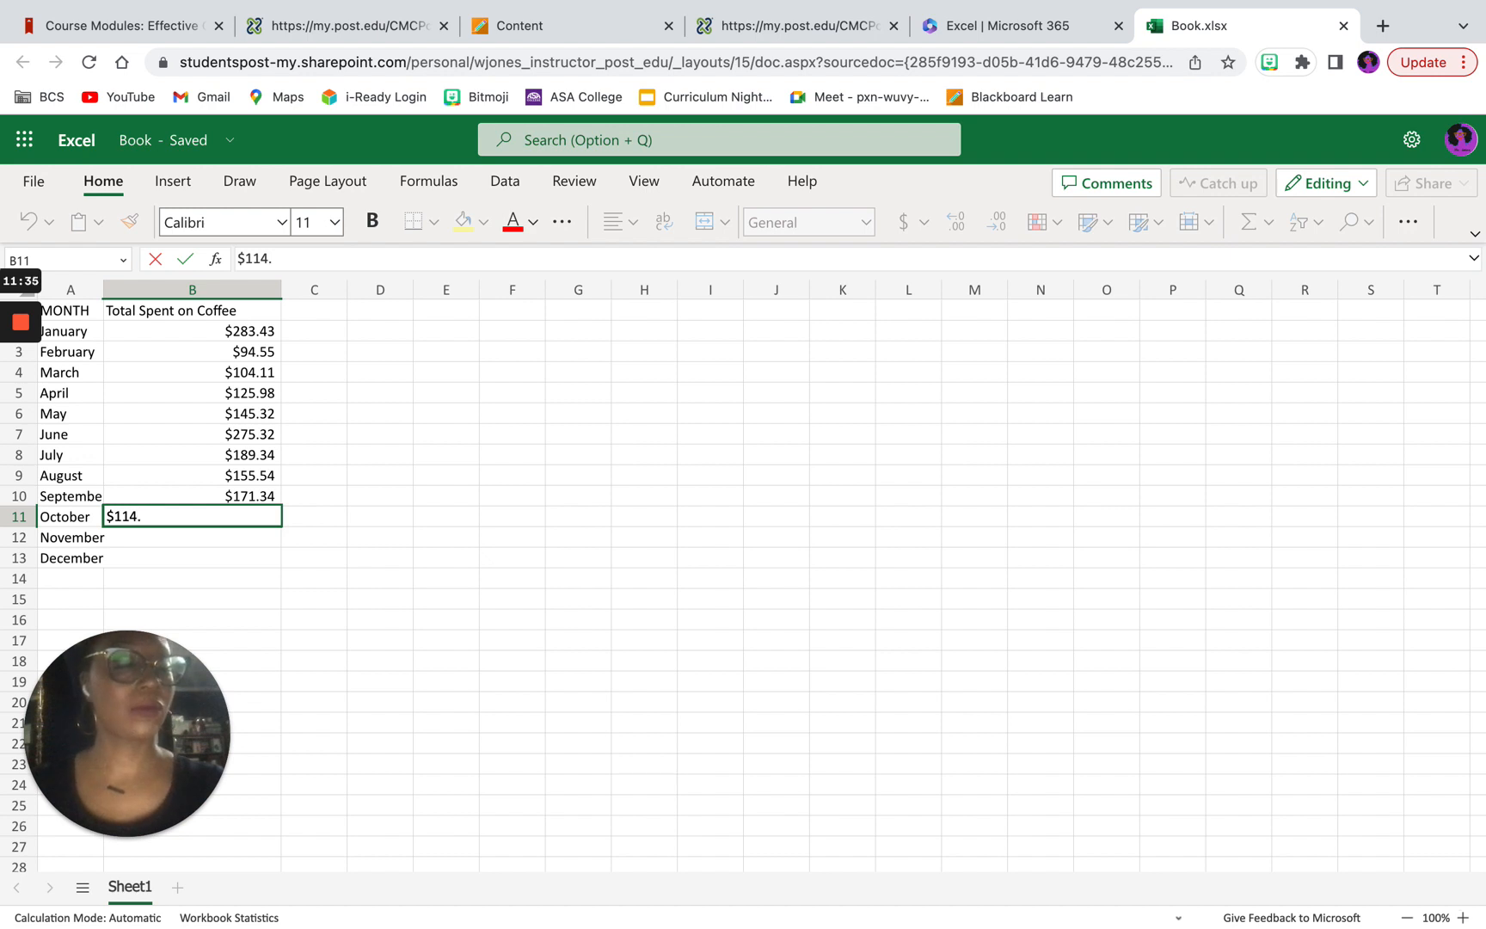
text(21)
key(Return)
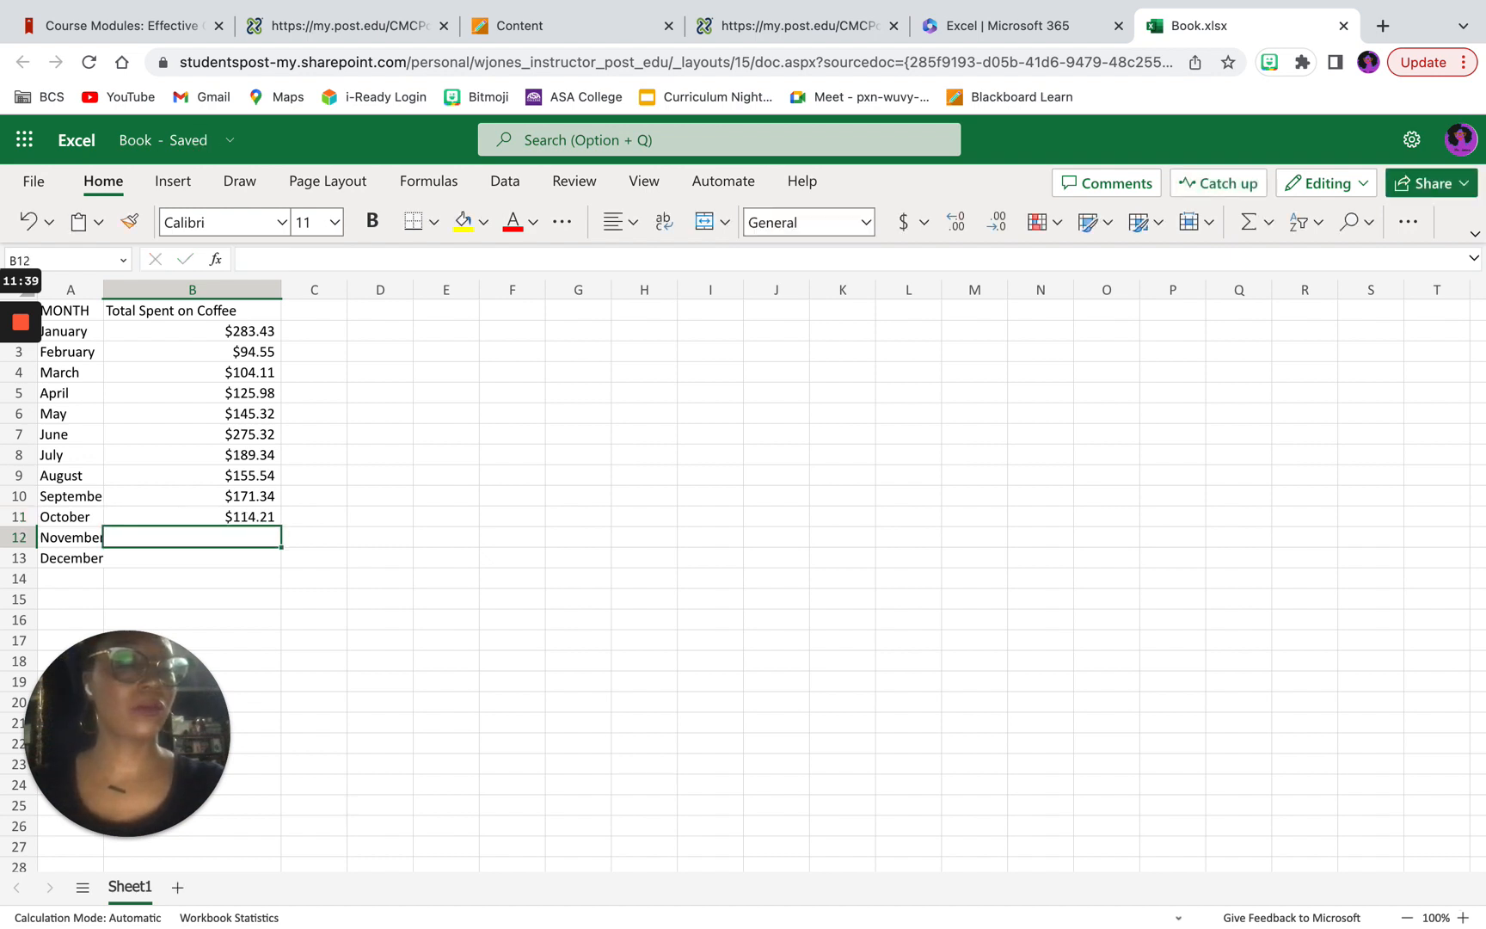
Step: Enter $133.34 in cell B12 as the coffee spending for November
text(1)
key(BackSpace)
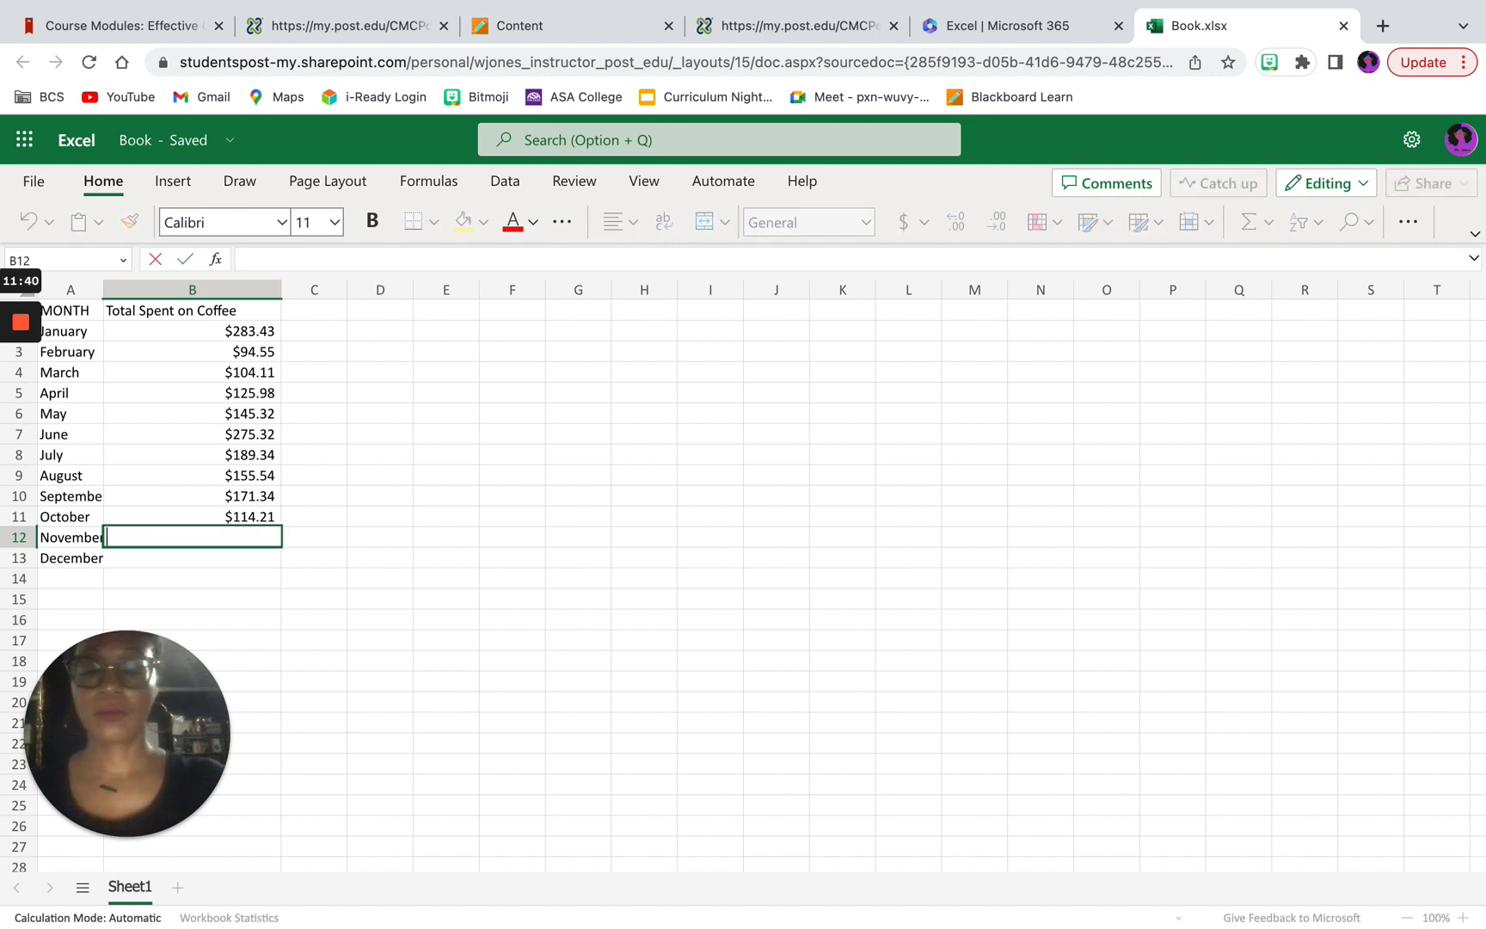
text($133)
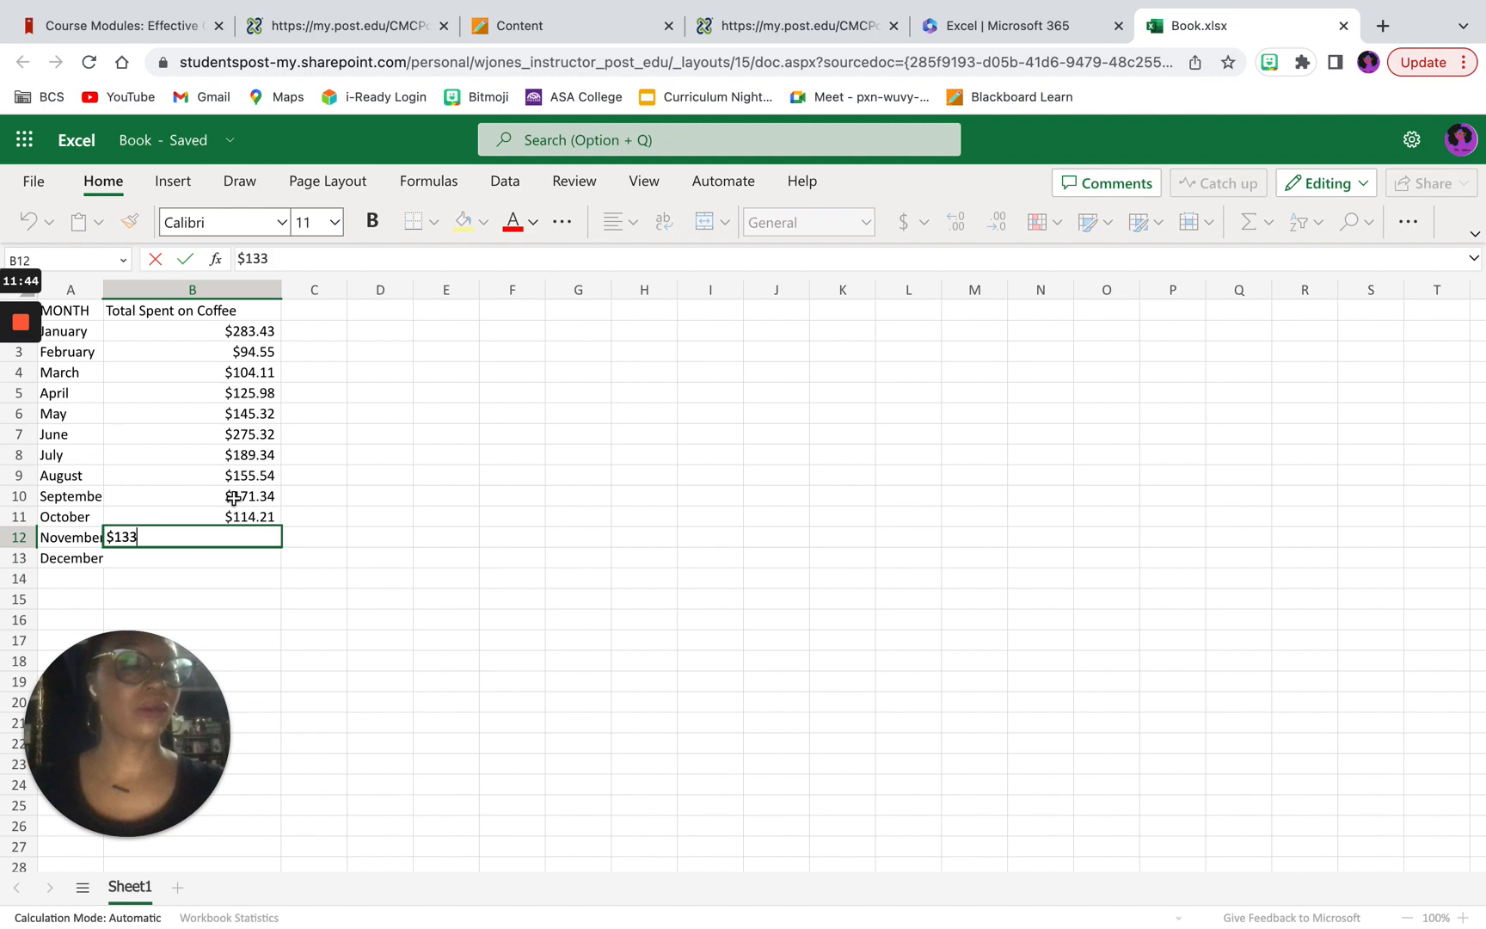
text(.34)
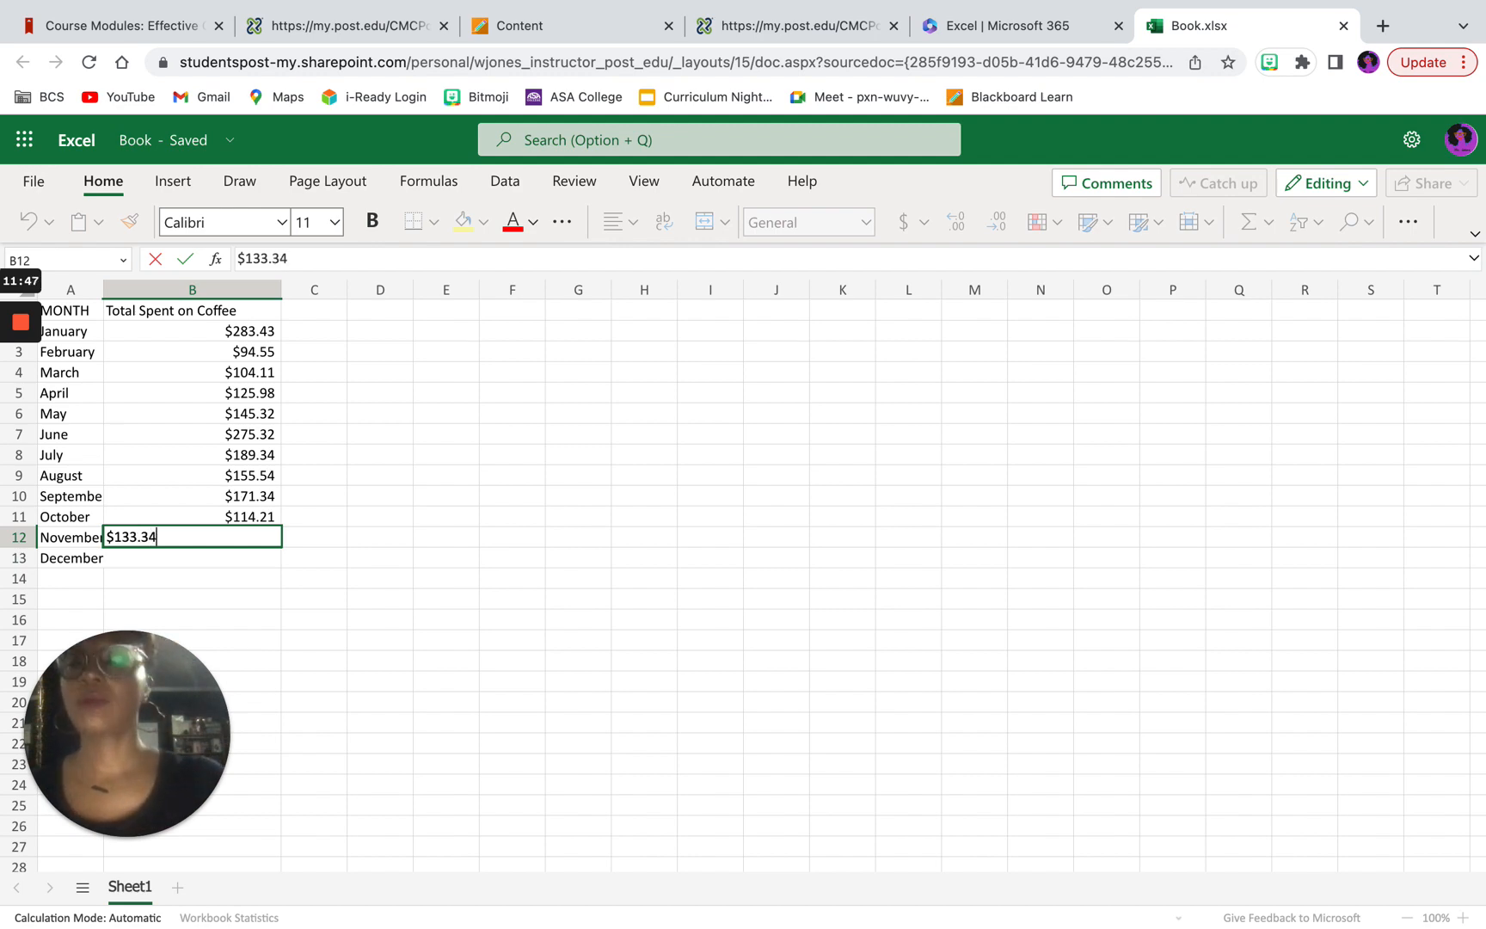
key(Return)
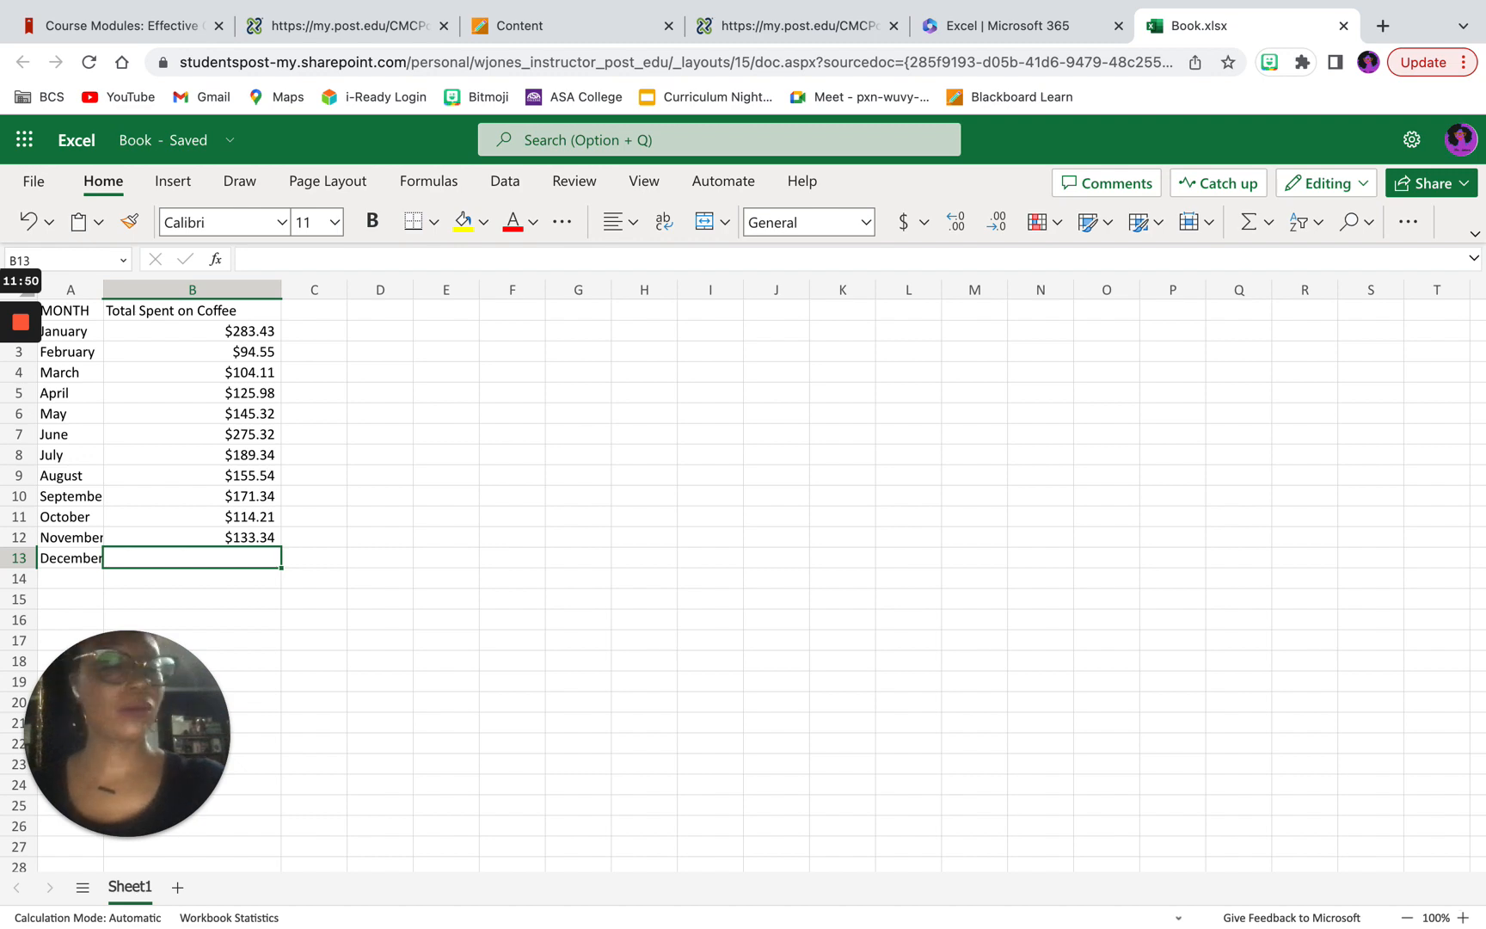
Step: Complete the spending column with $195.43 for December in cell B13
text($19)
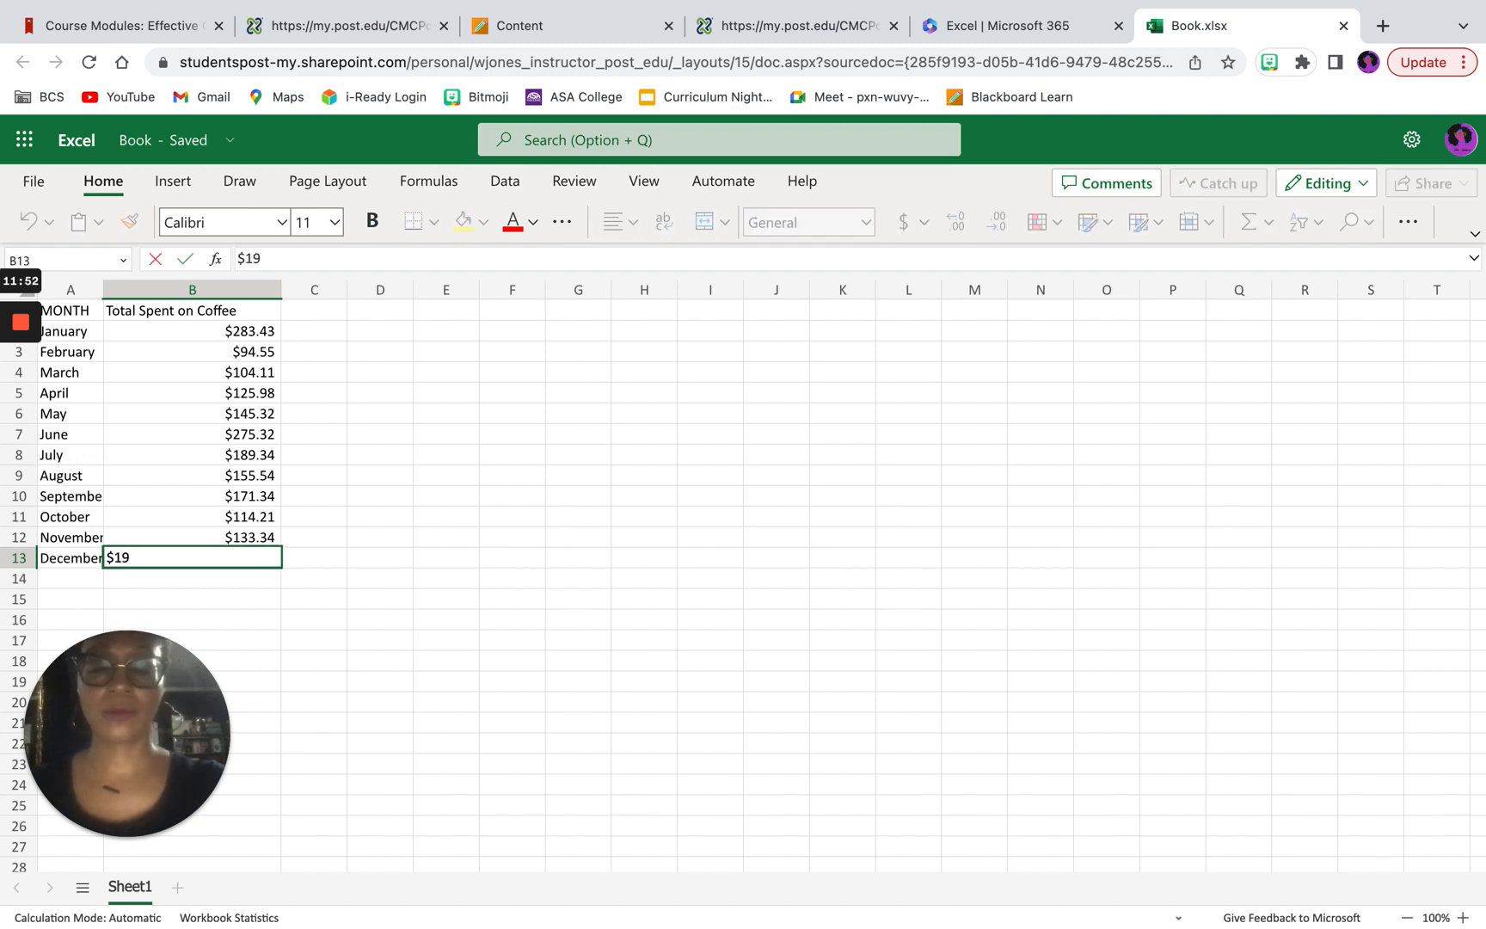
text(5)
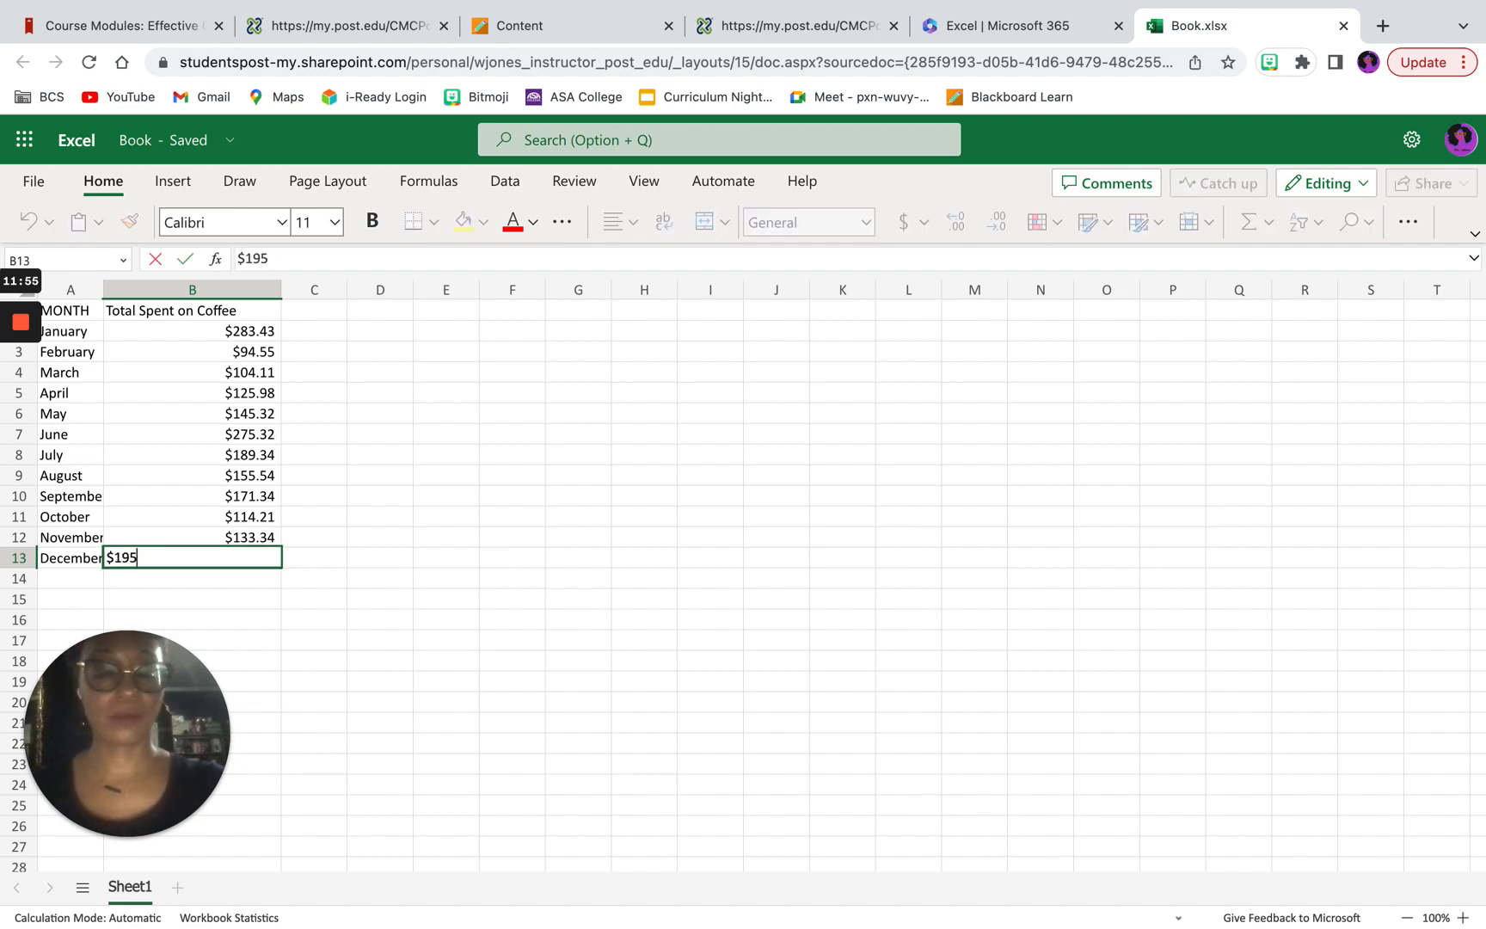
text(.43)
key(Return)
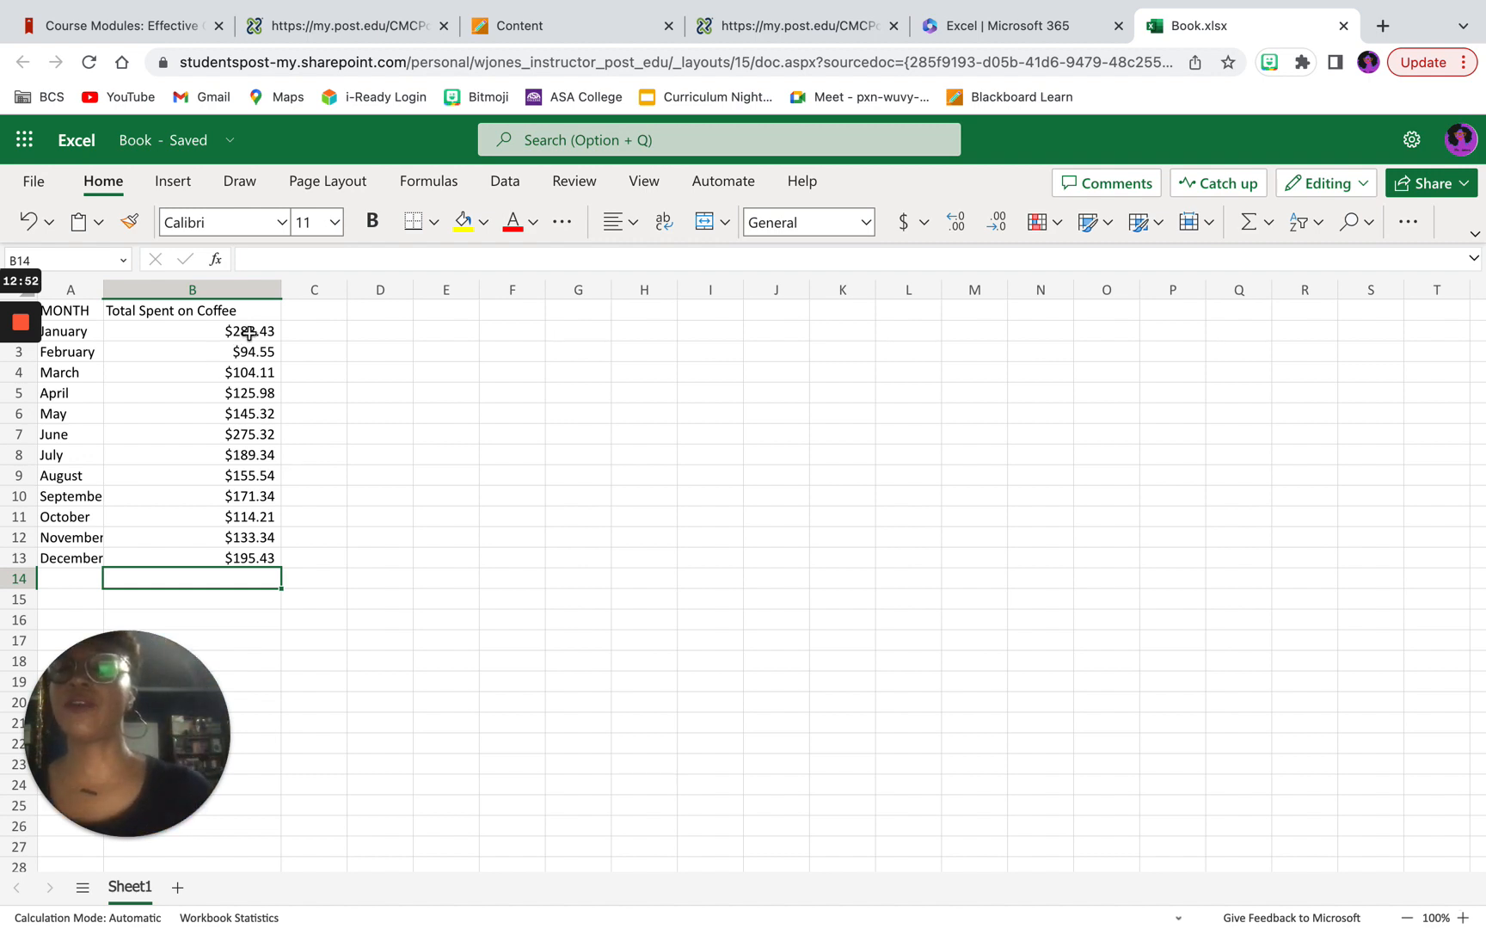
Step: Total the monthly coffee spending from B2 to B13 with AutoSum, placing the sum in cell B14
drag(245, 330, 243, 575)
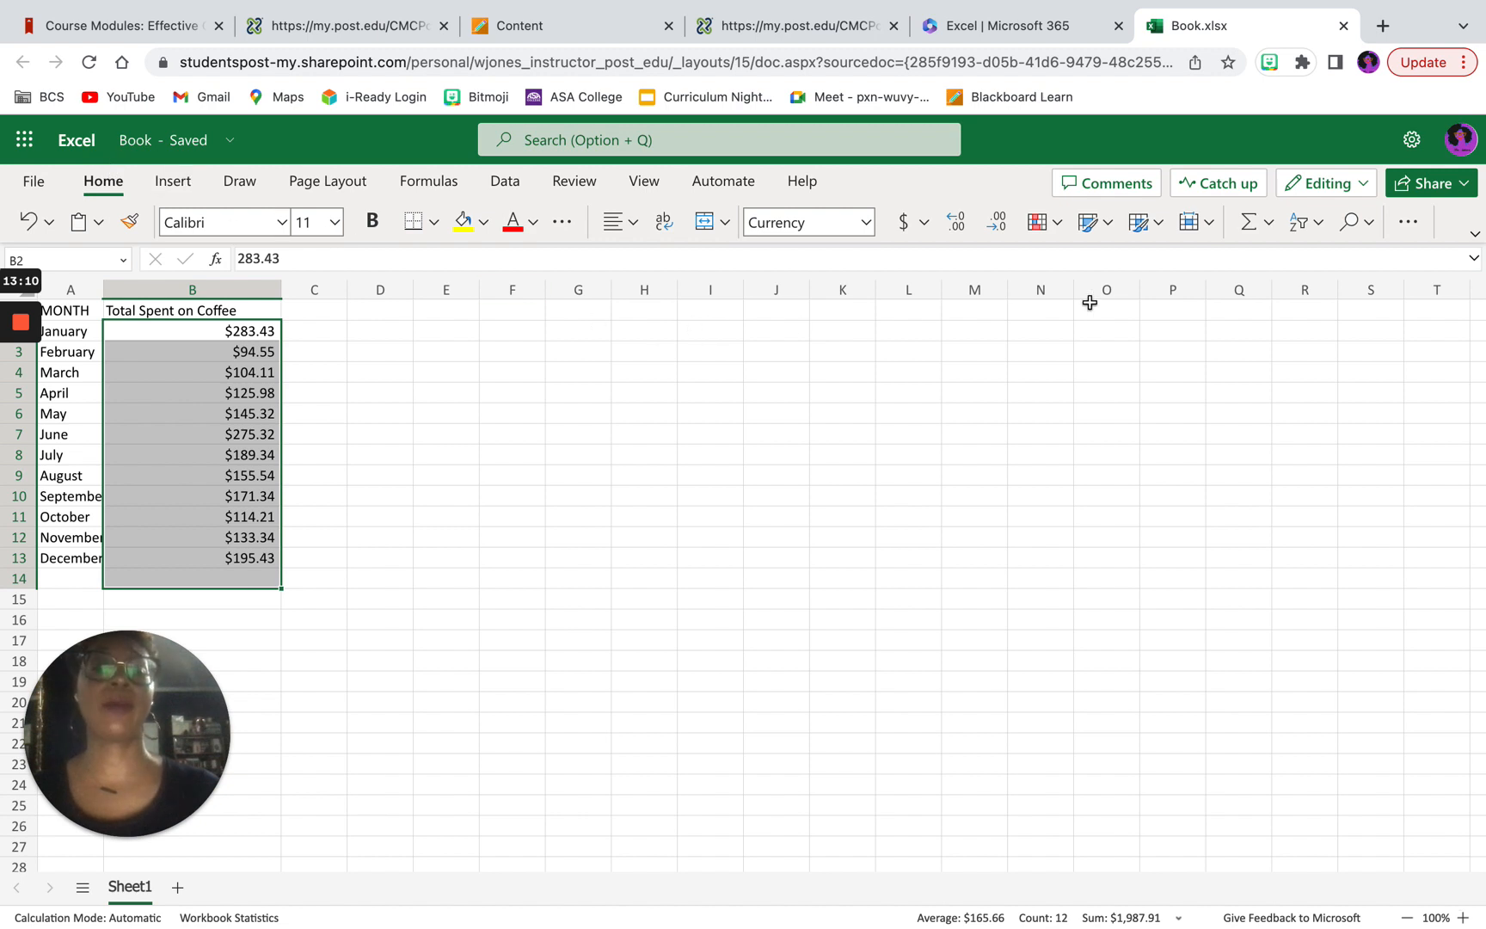
click(1246, 225)
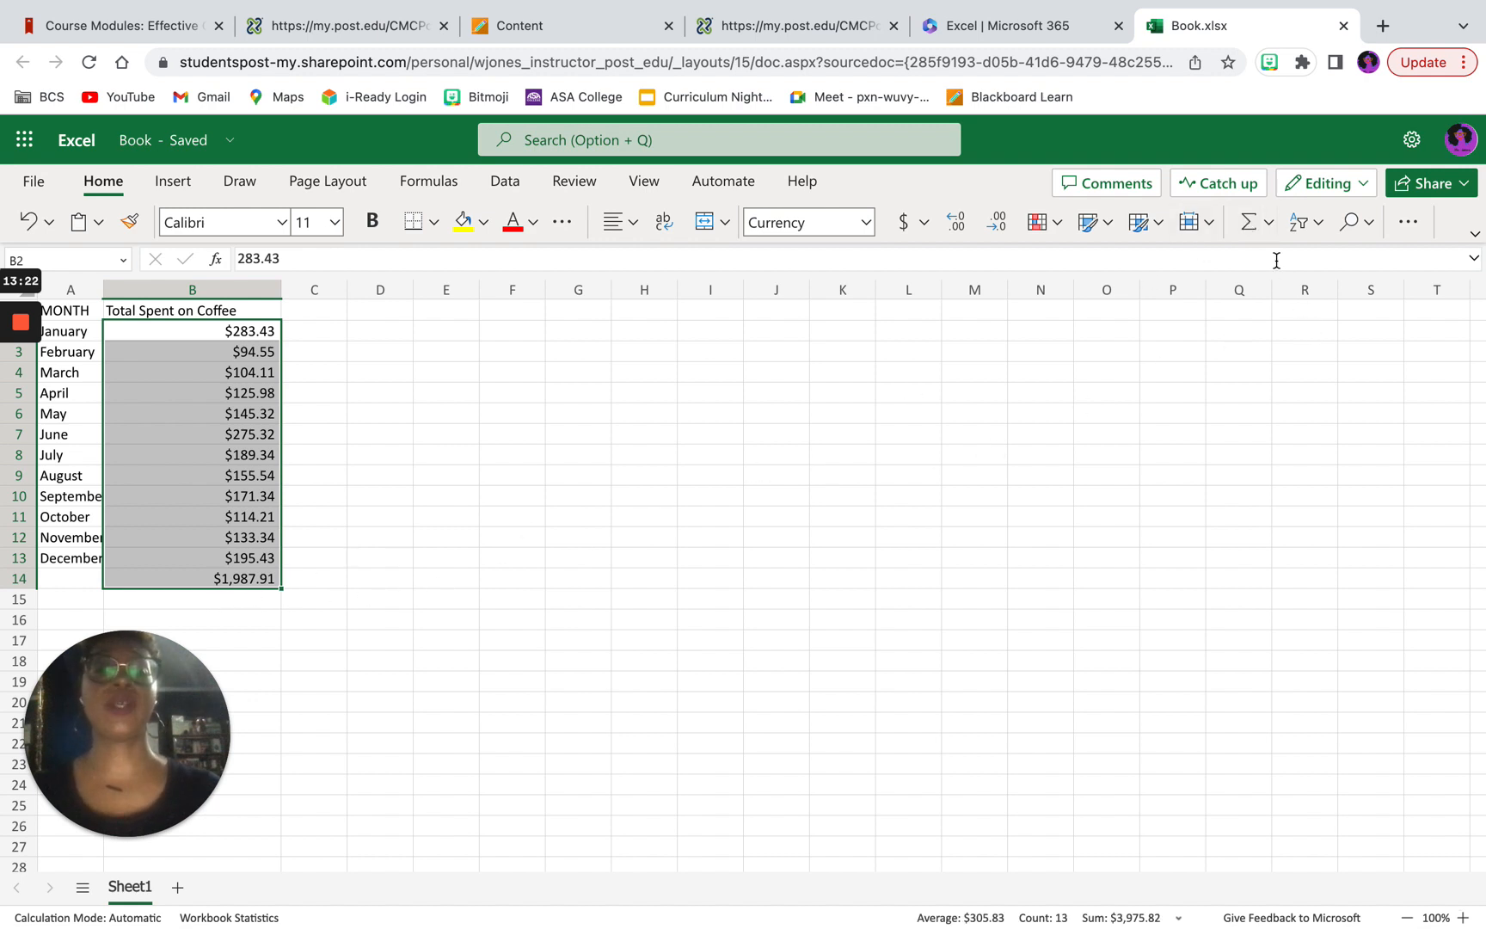
click(1270, 233)
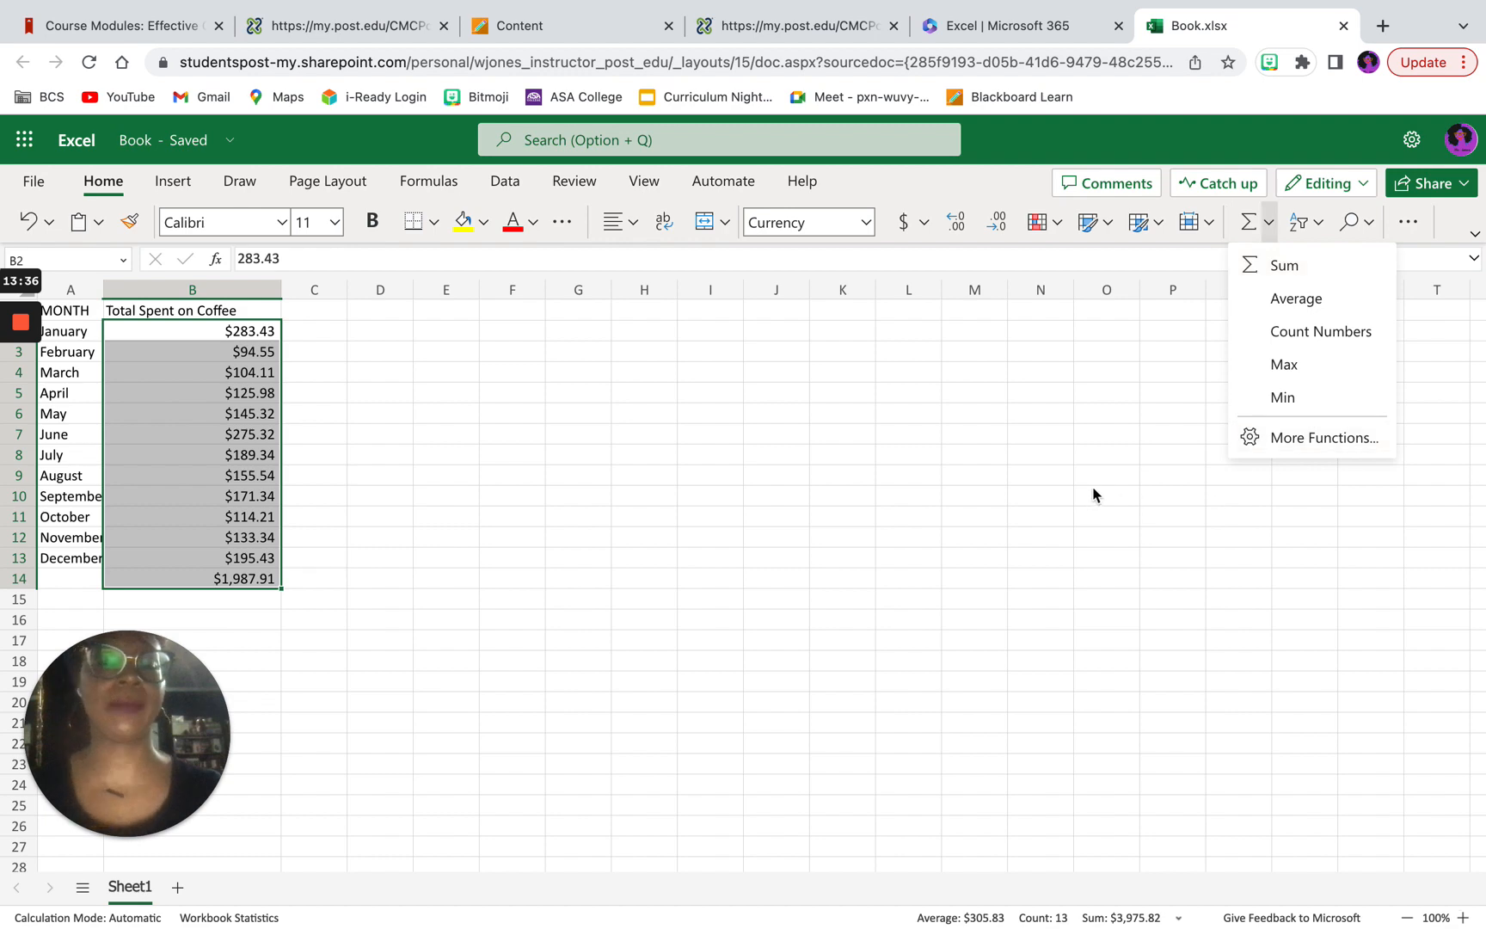
key(Escape)
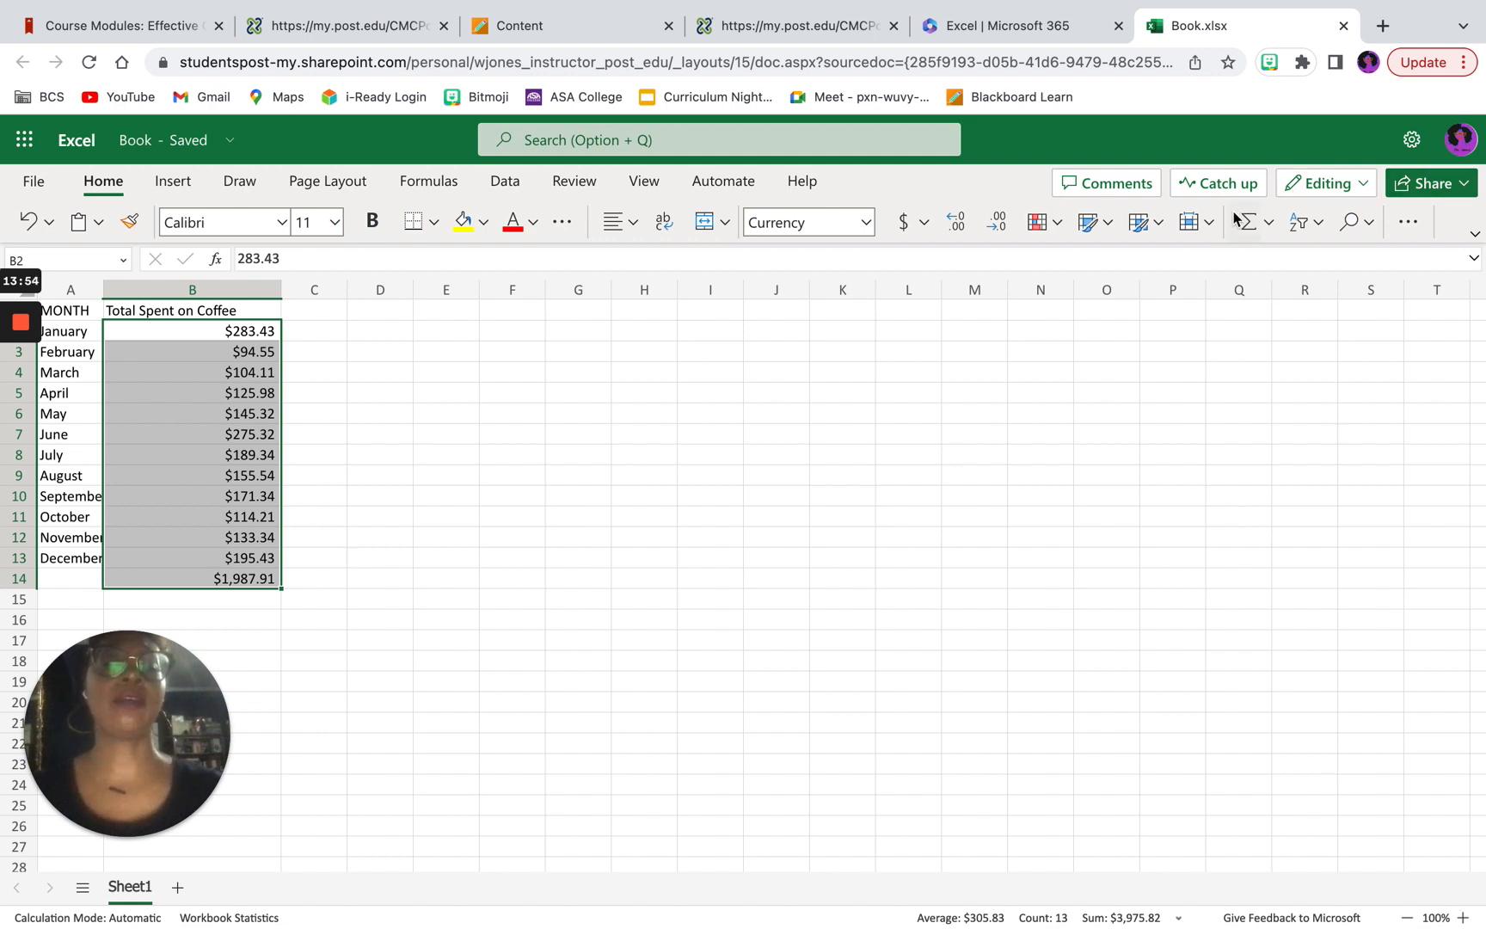
click(1210, 224)
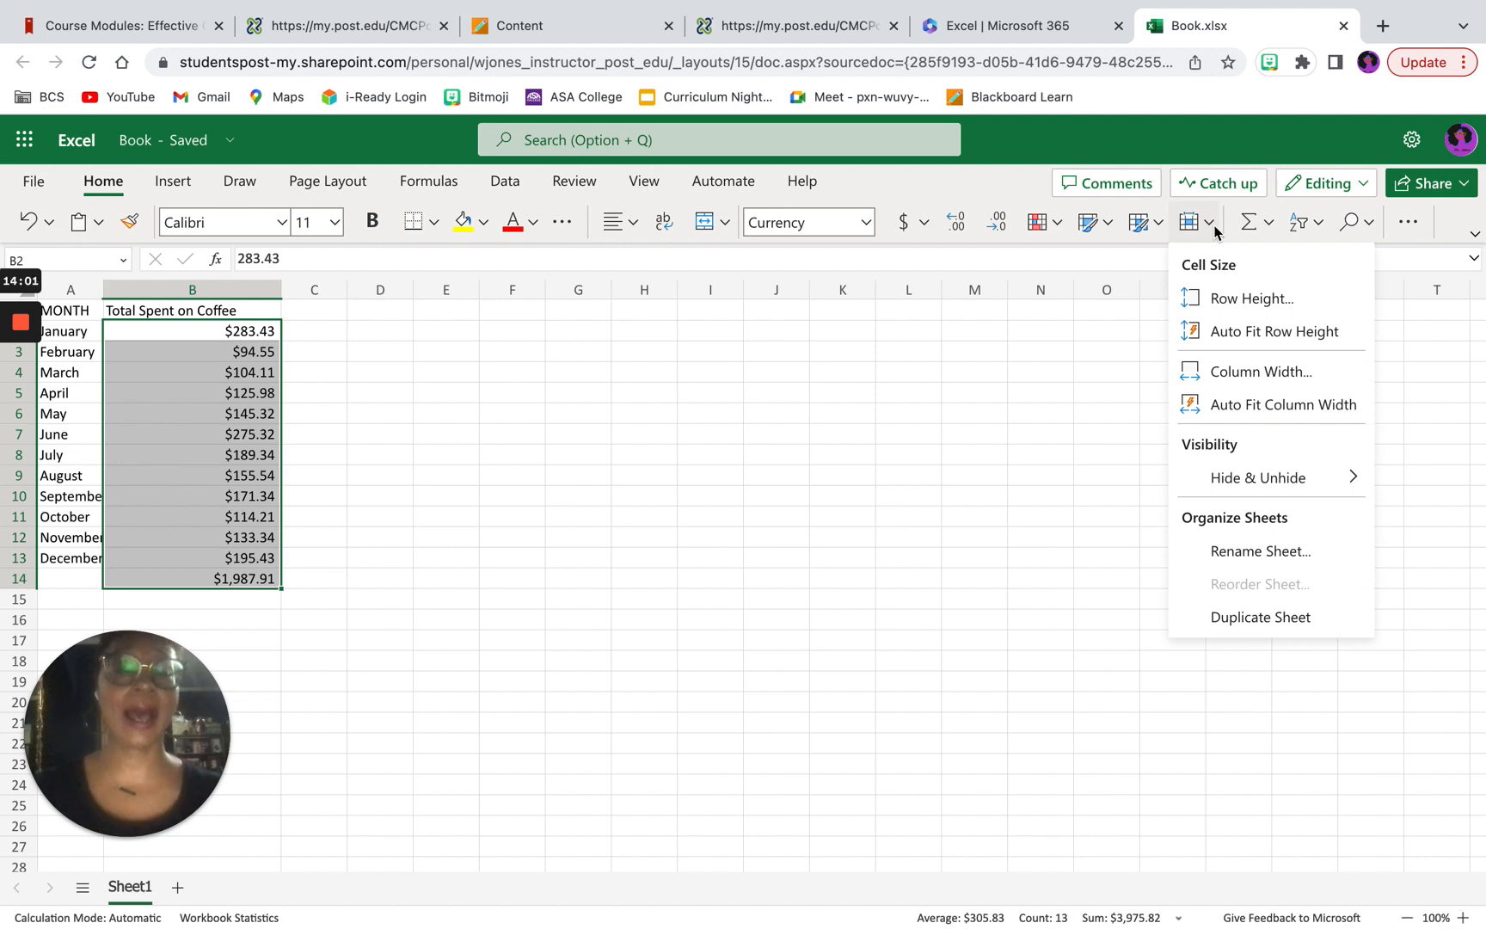
click(1162, 221)
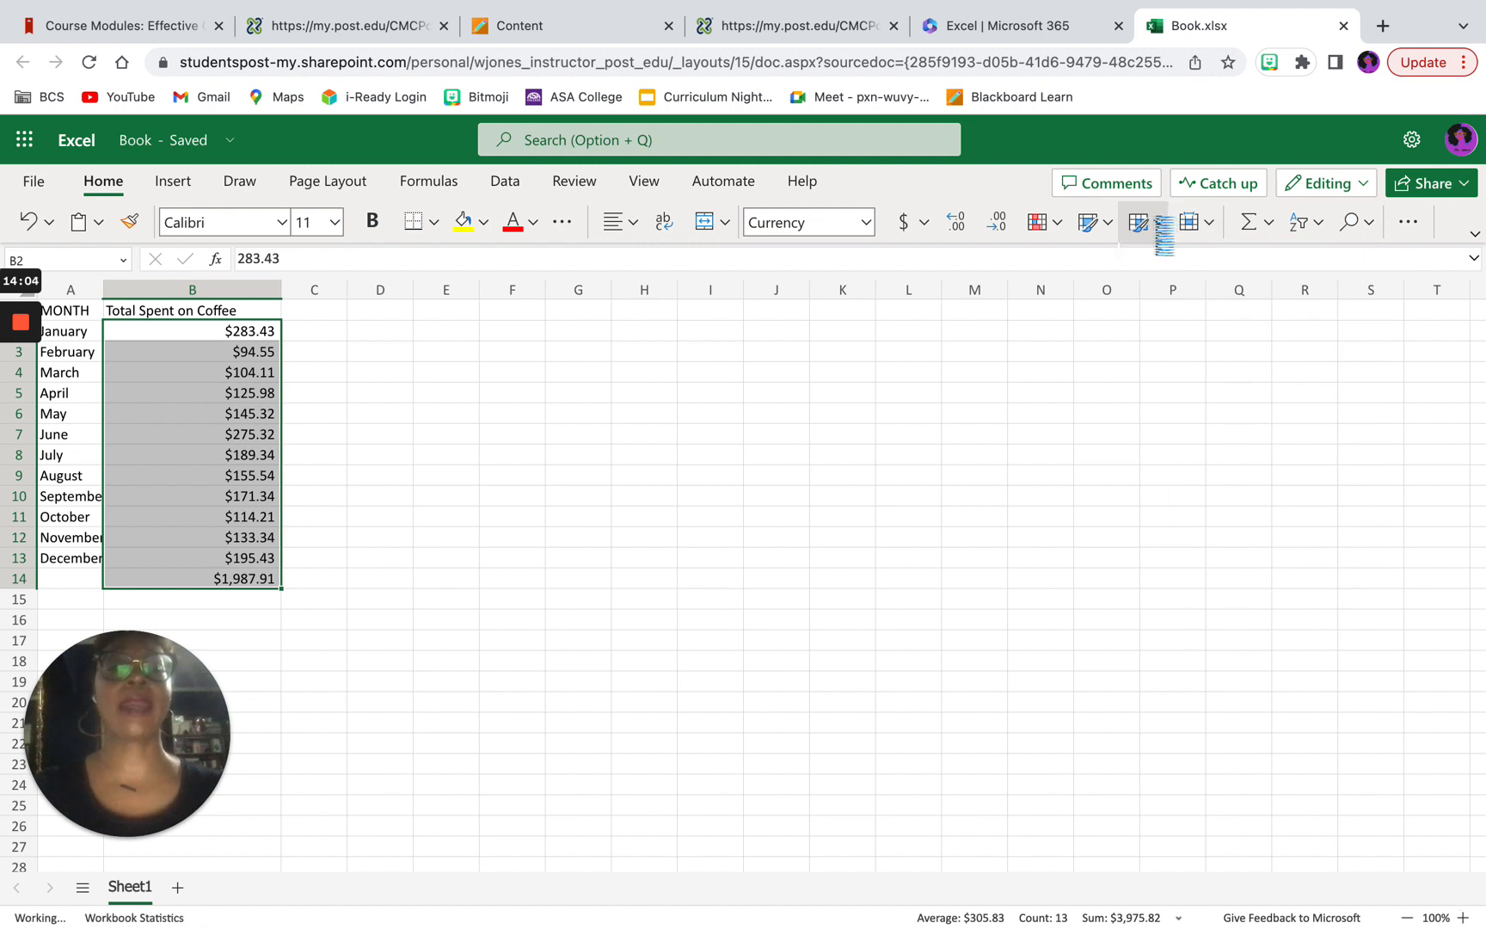
click(1407, 222)
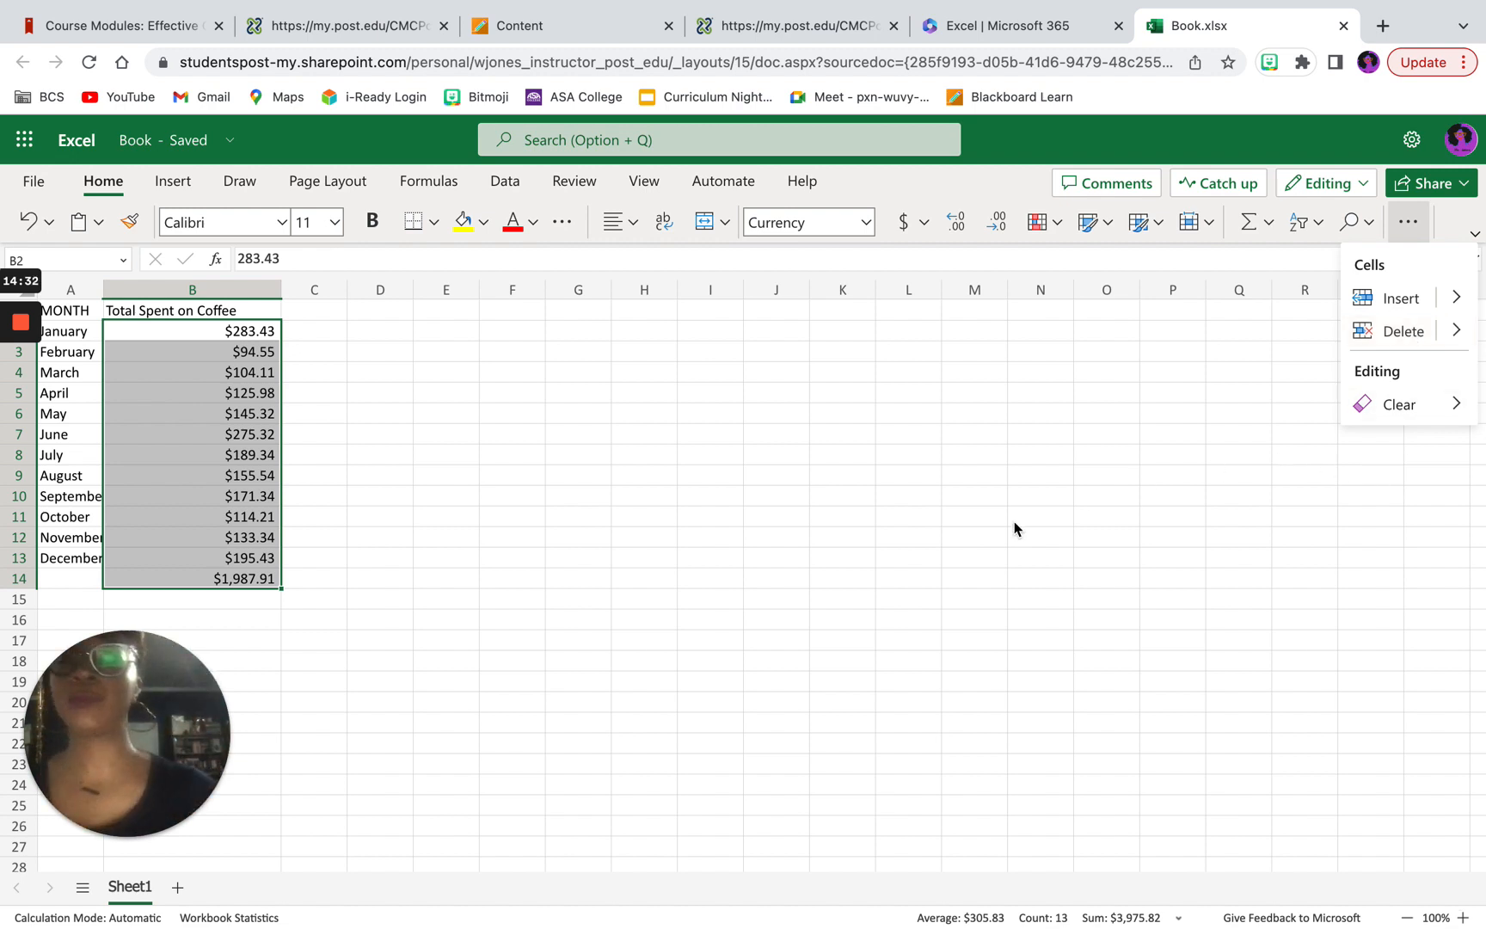
click(833, 493)
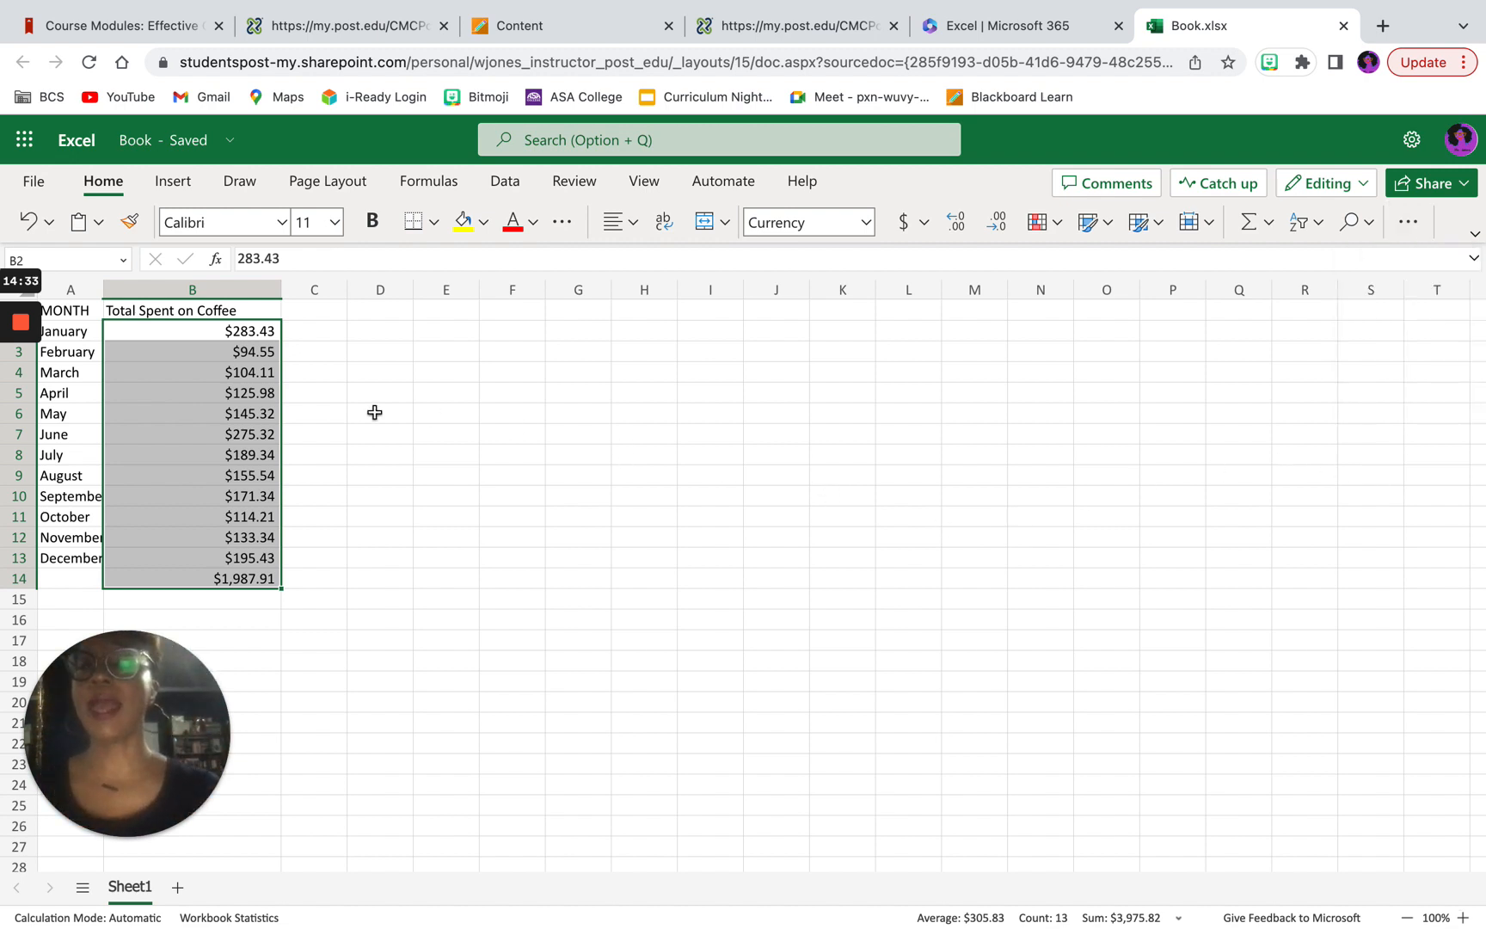
Step: Insert a basic line chart from the month and coffee spending data in A1:B13, leaving out the total row
click(56, 311)
drag(136, 324, 257, 547)
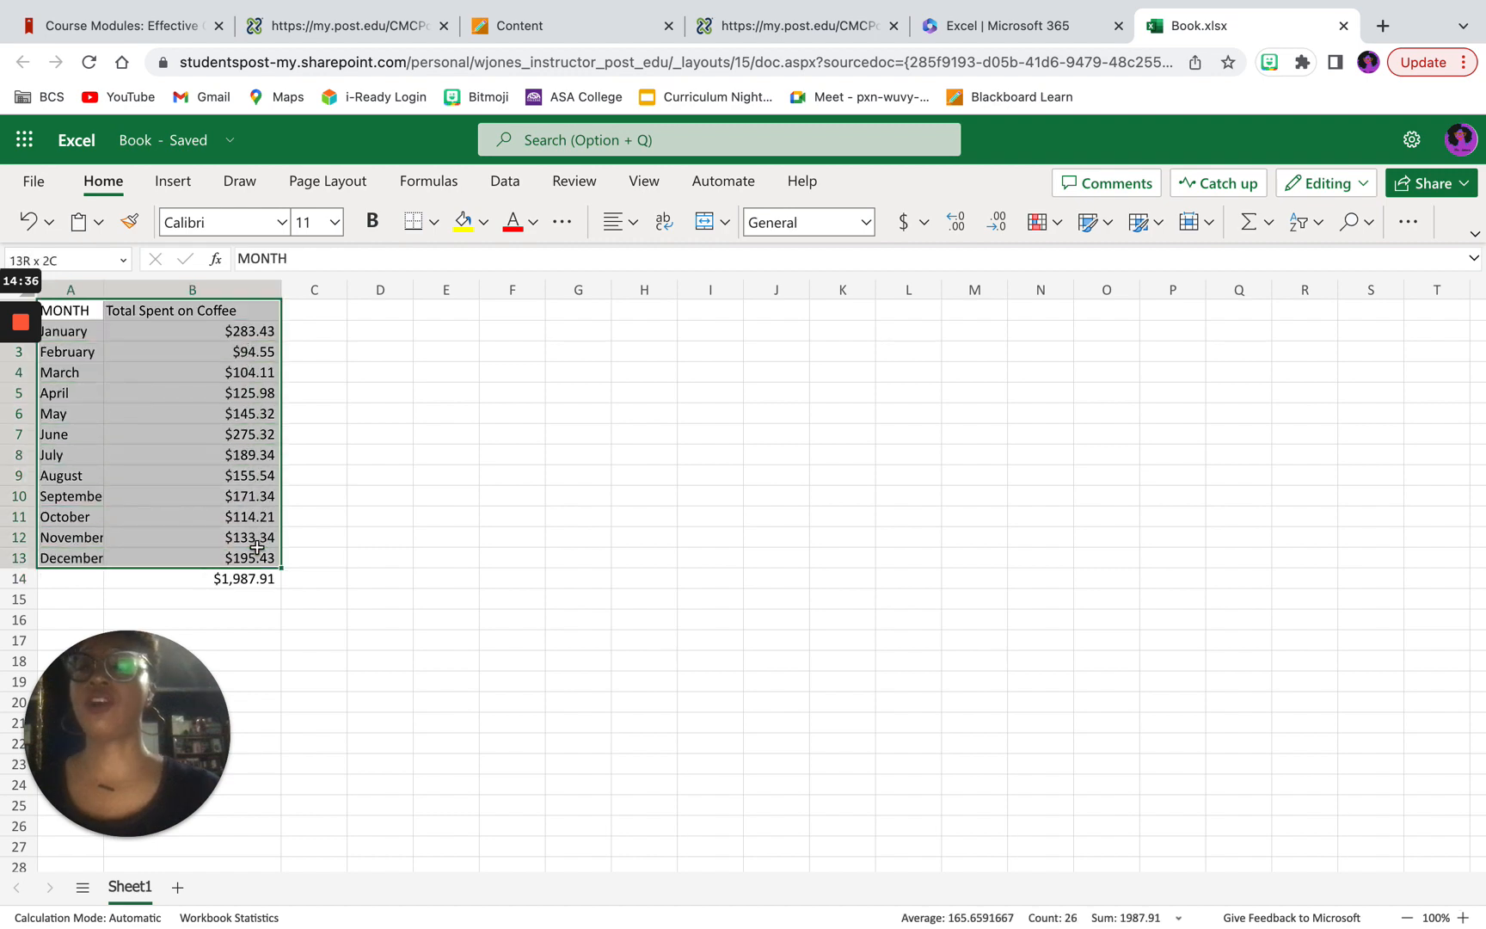
drag(257, 547, 257, 547)
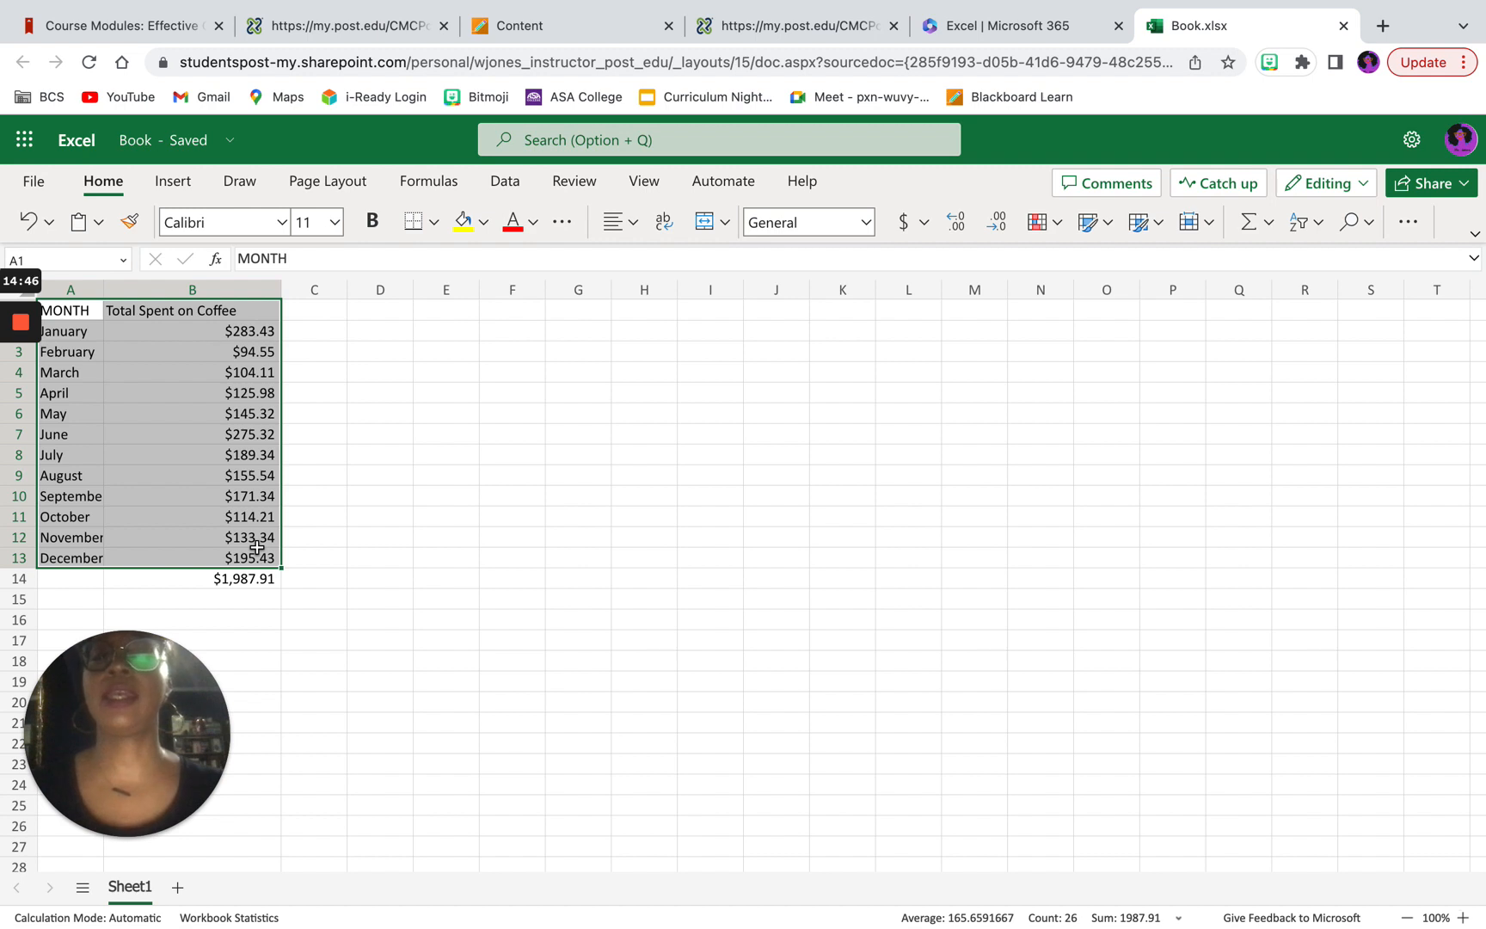
click(514, 184)
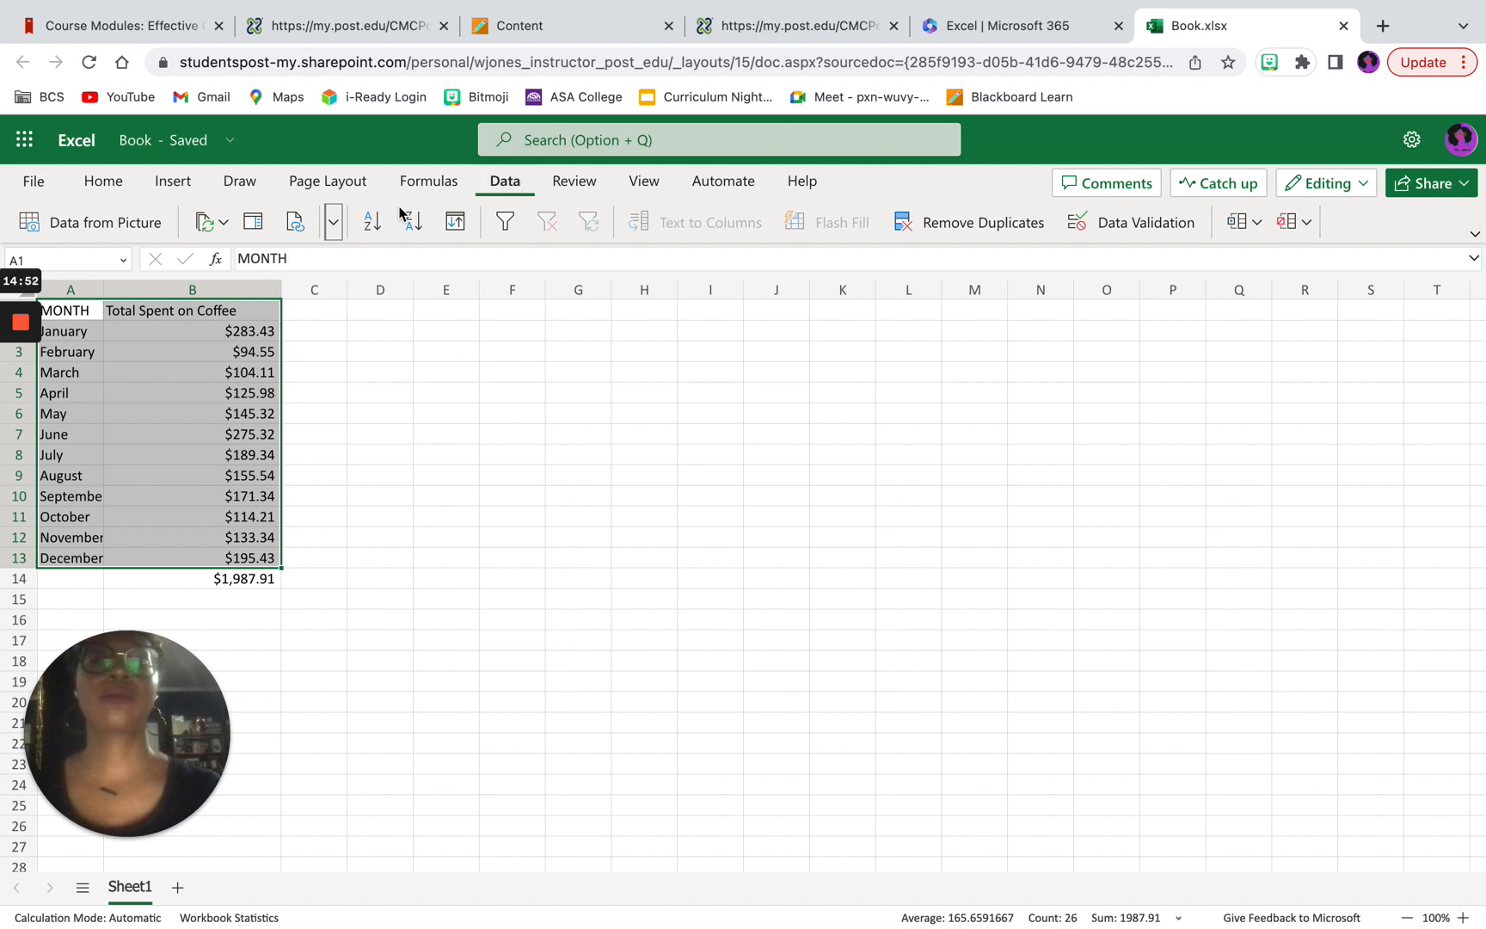
click(162, 182)
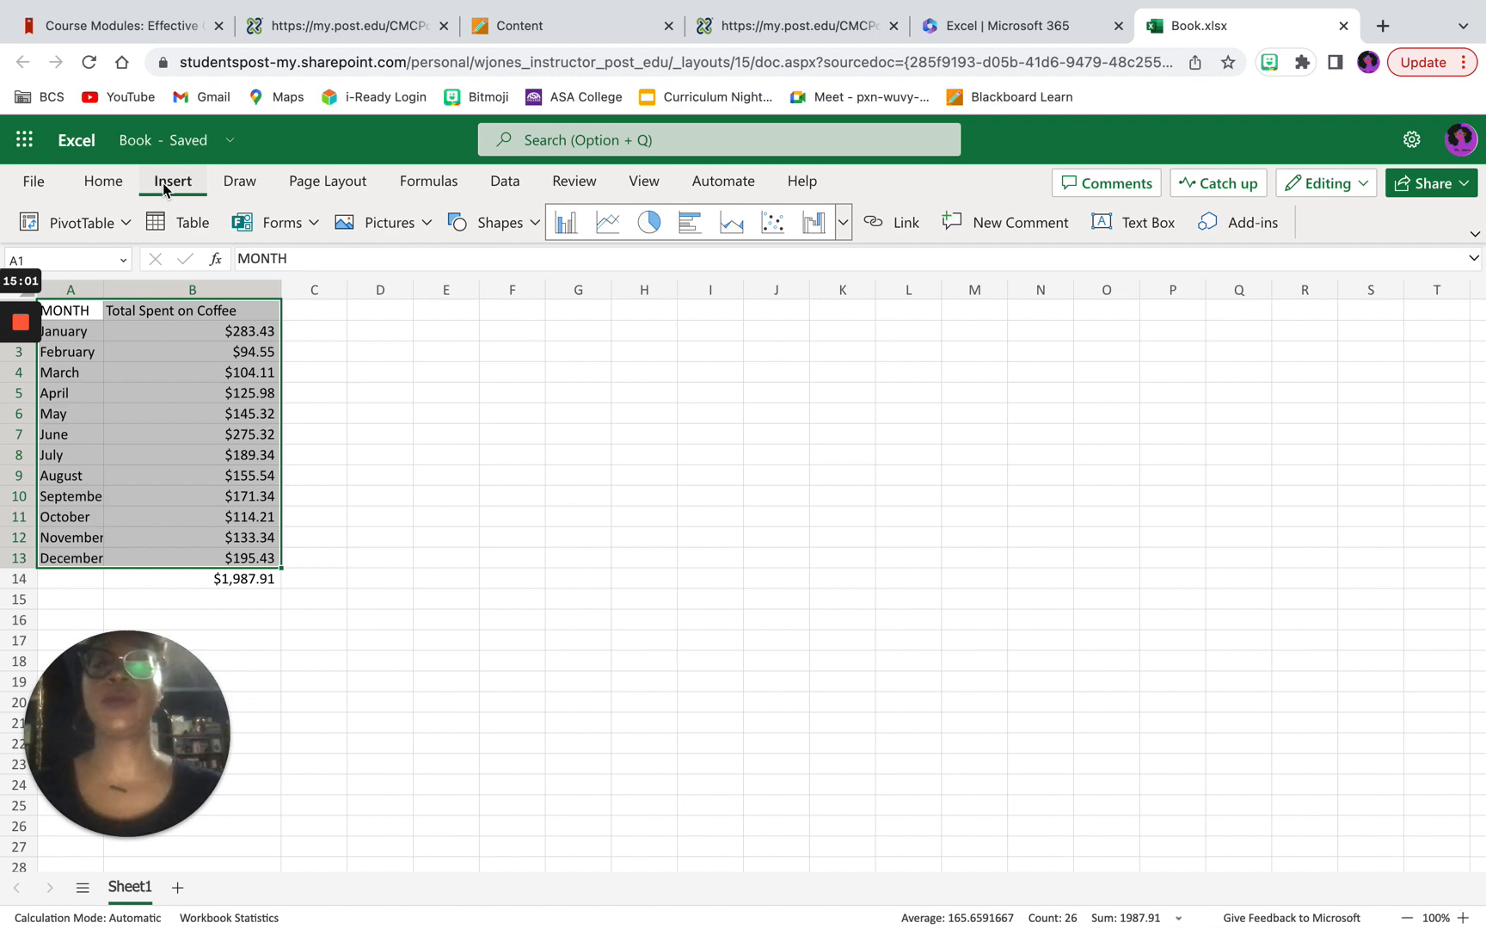
click(843, 223)
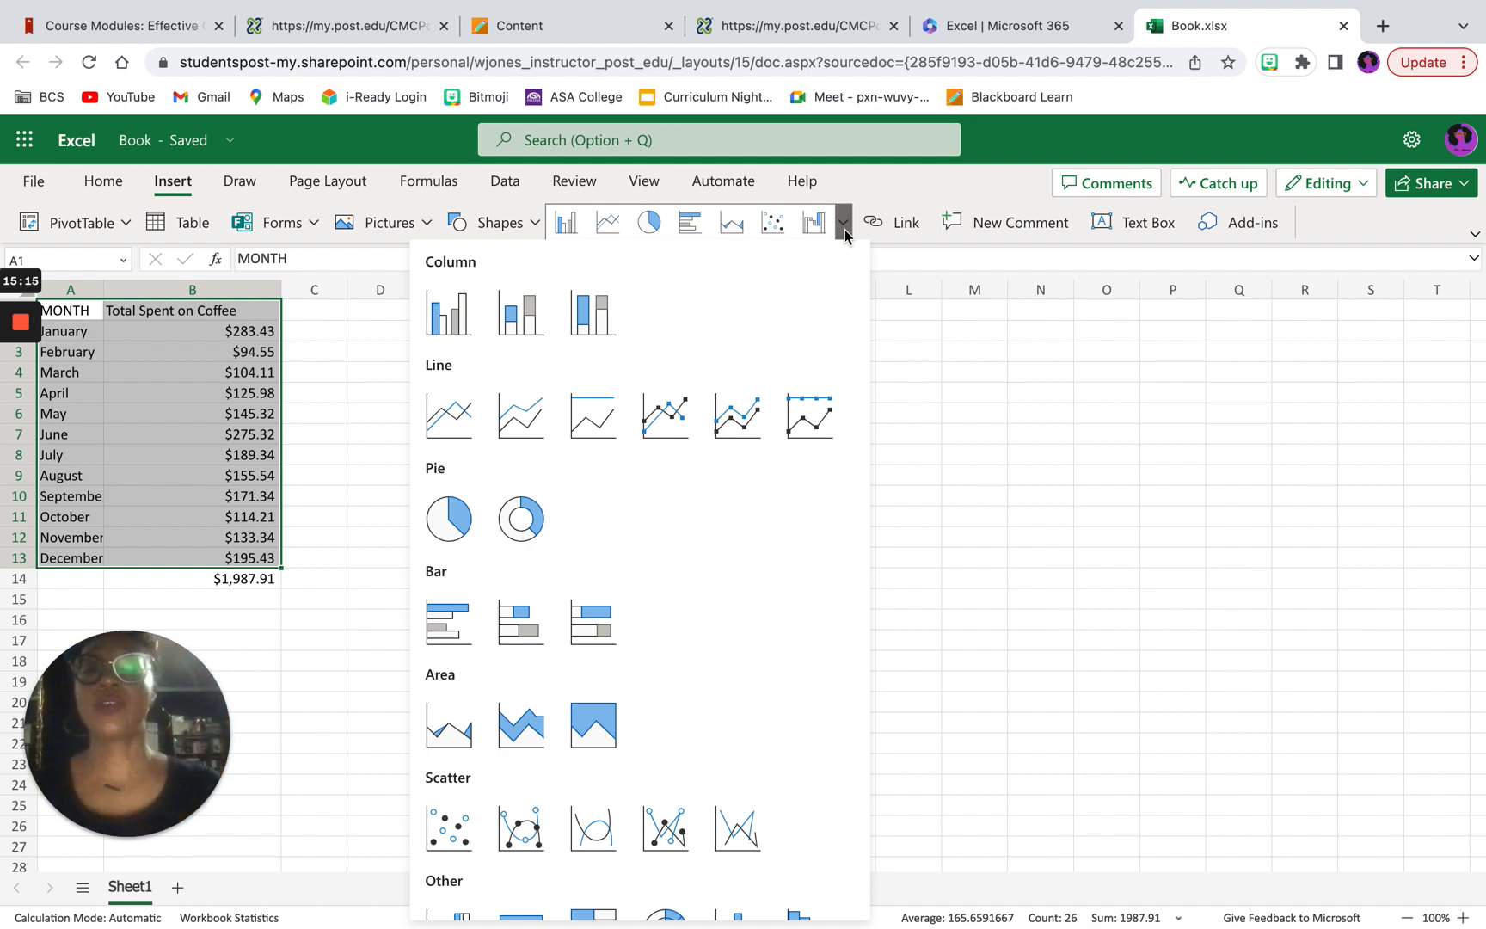
click(446, 416)
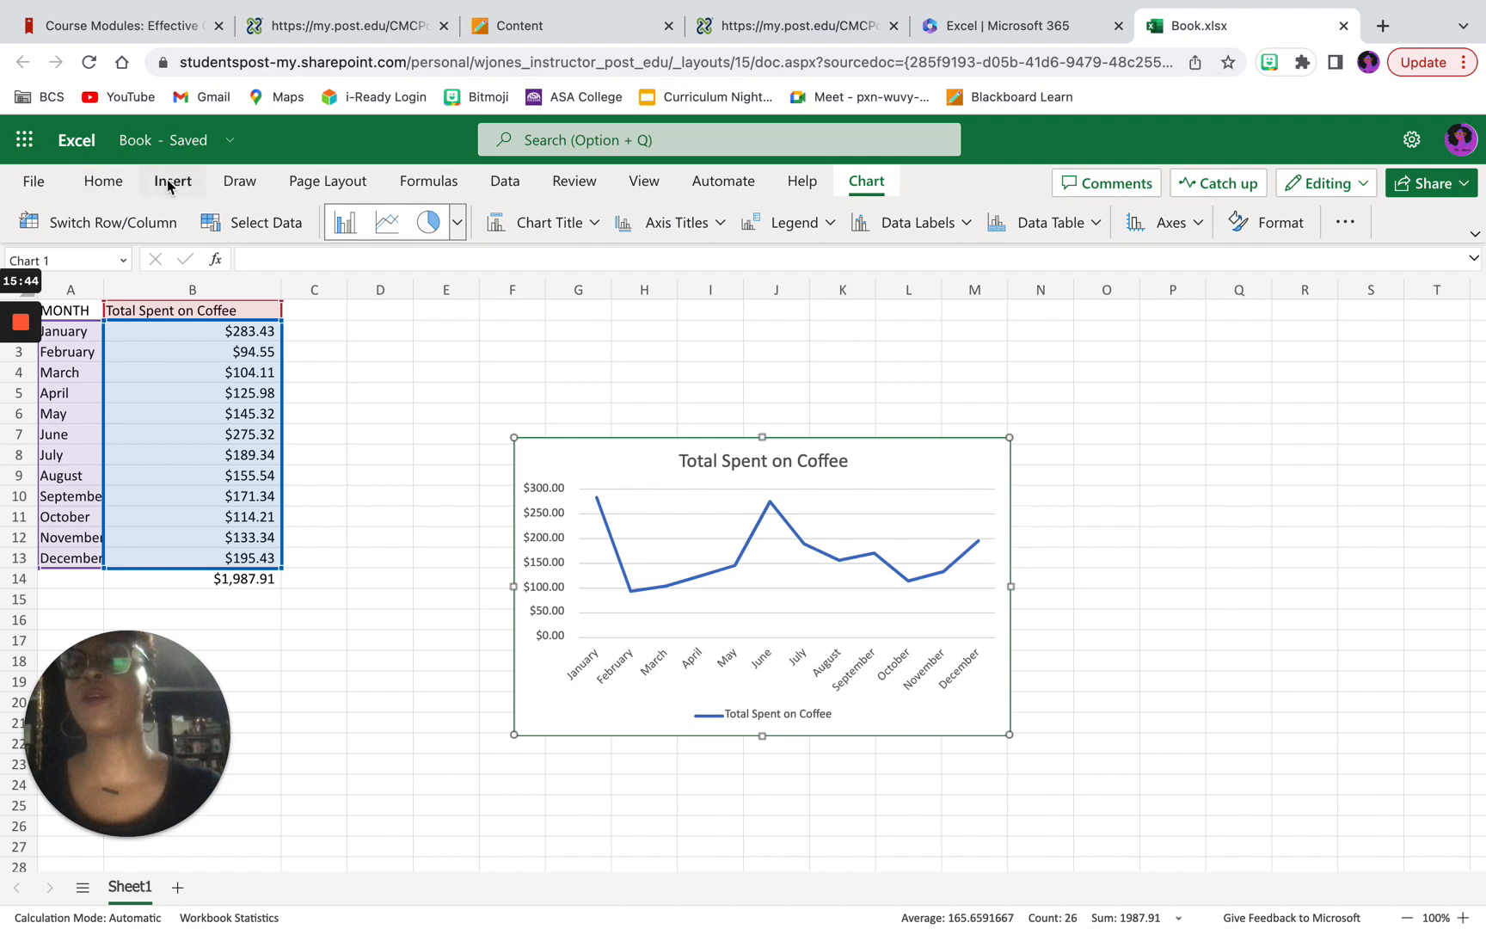
click(44, 188)
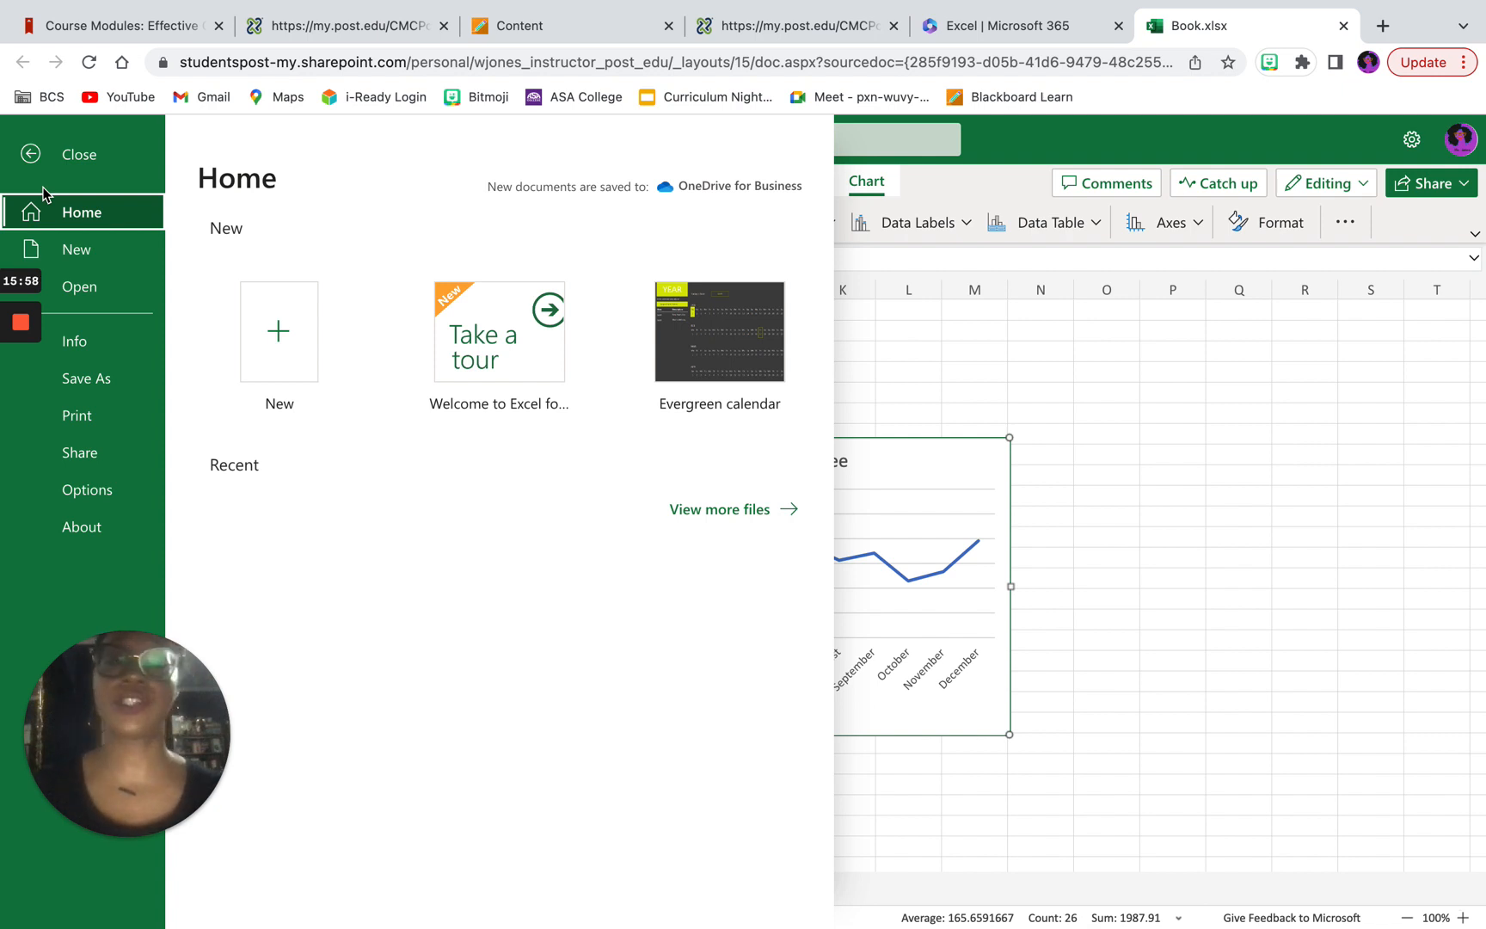
click(1274, 384)
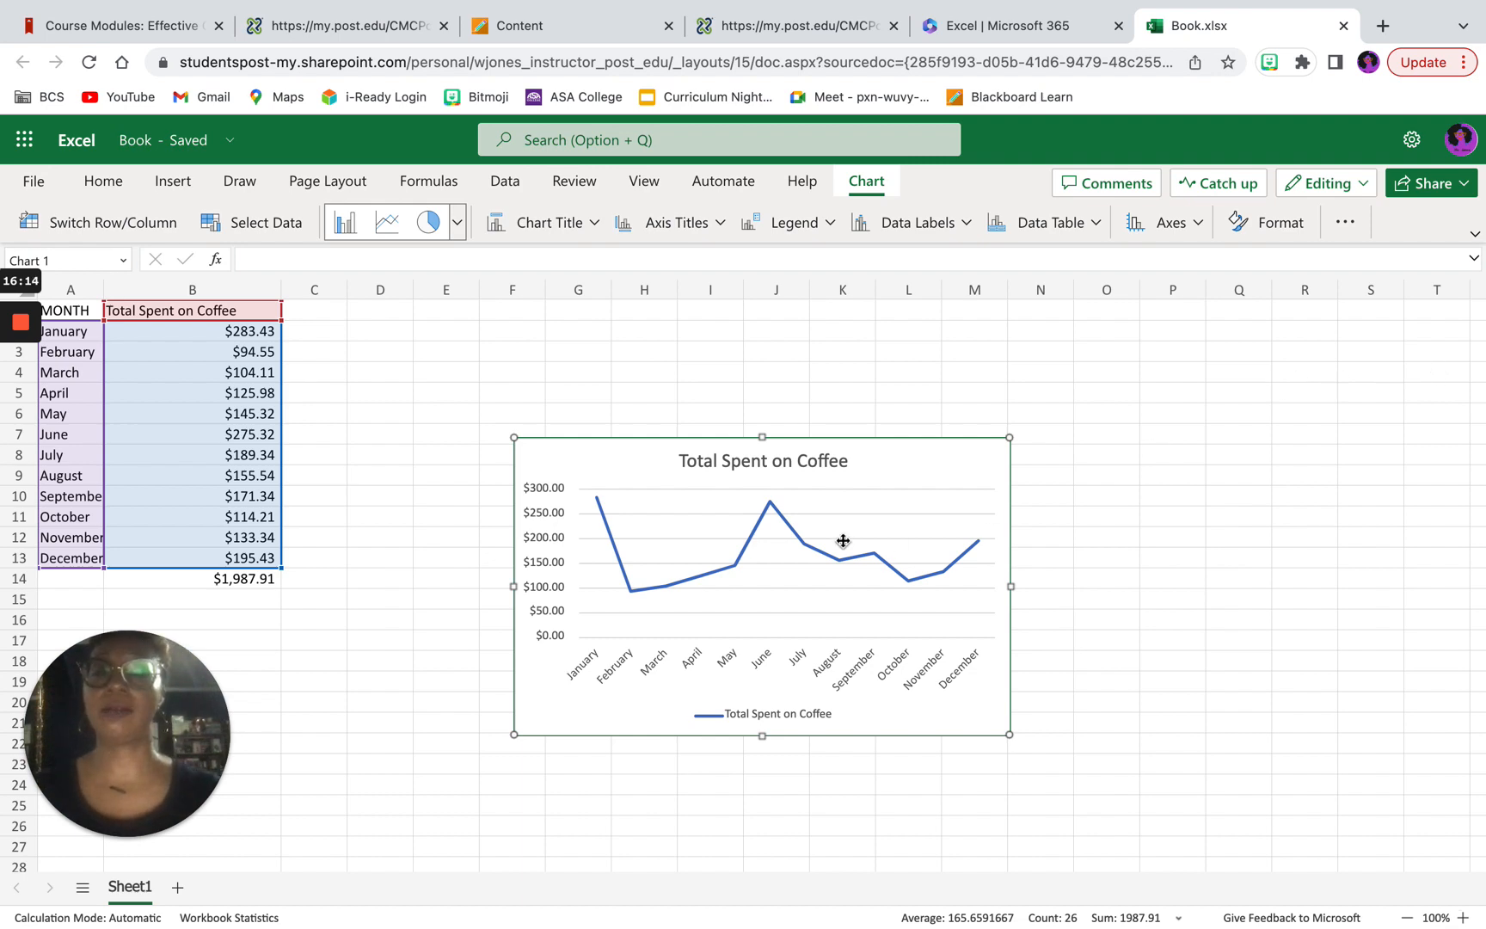
click(1227, 488)
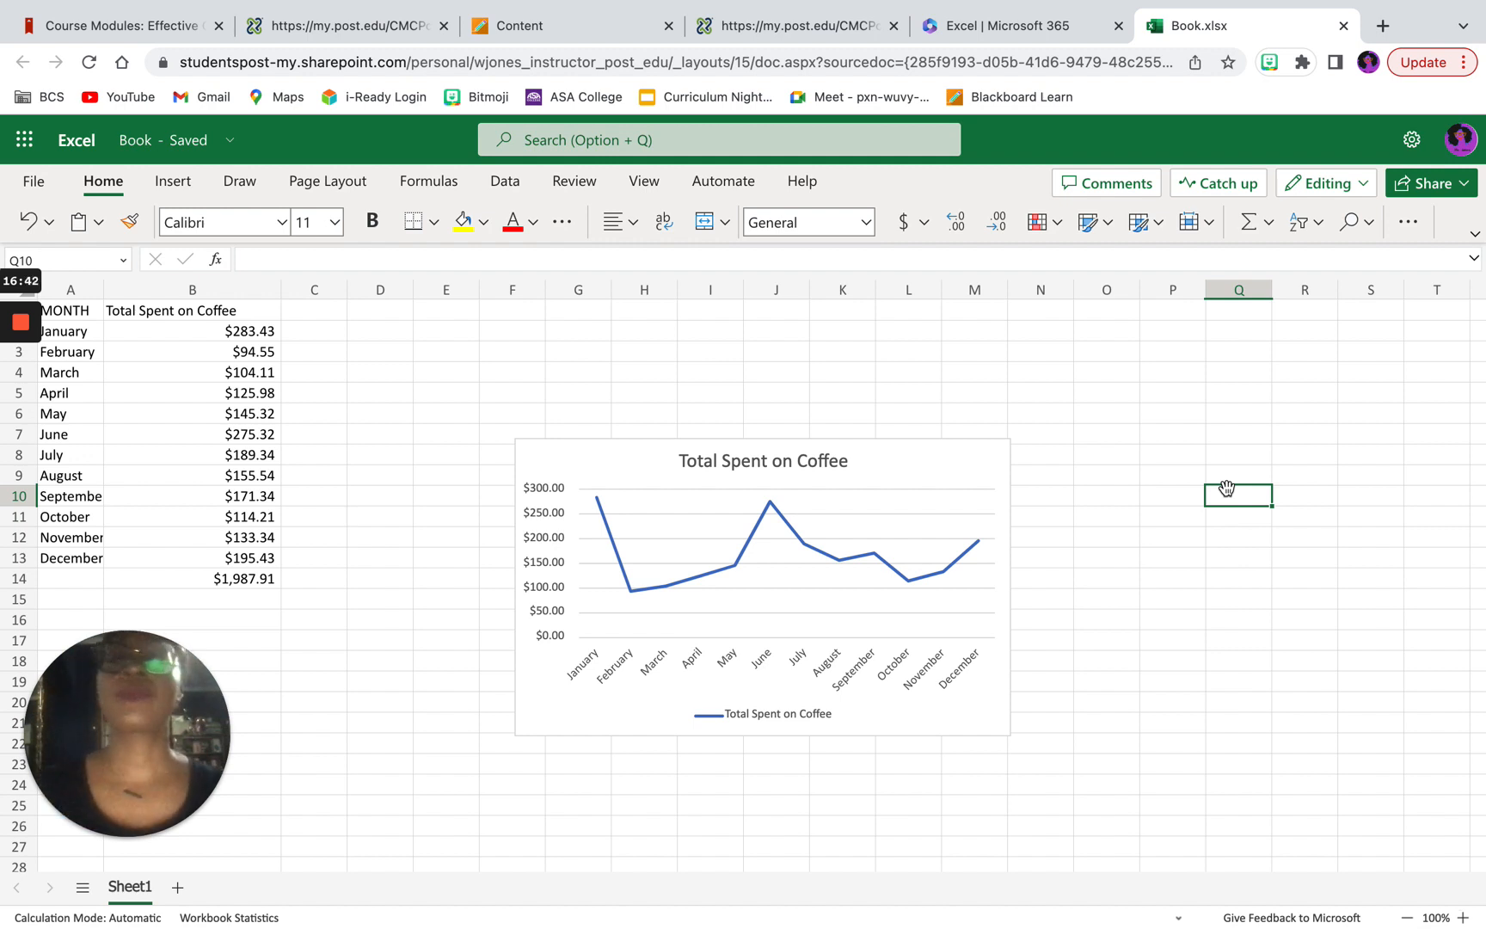
Step: Switch to the Blackboard course content and review the Unit 5 activities, discussion, check-in, simulation and Excel Part I assignment
click(541, 33)
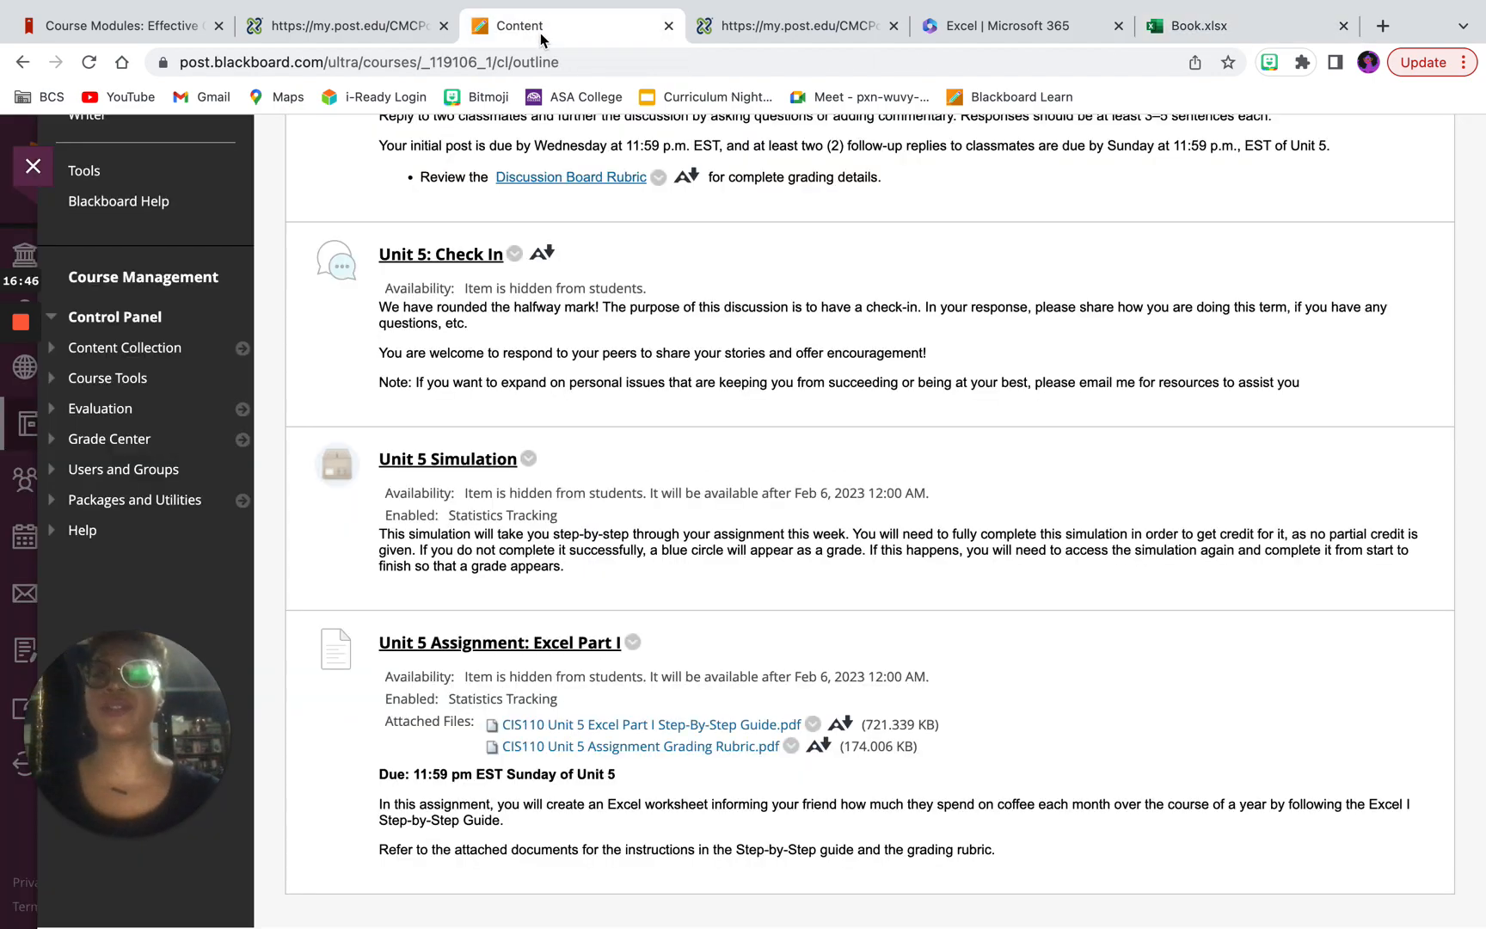
scroll(660, 348, up, 6)
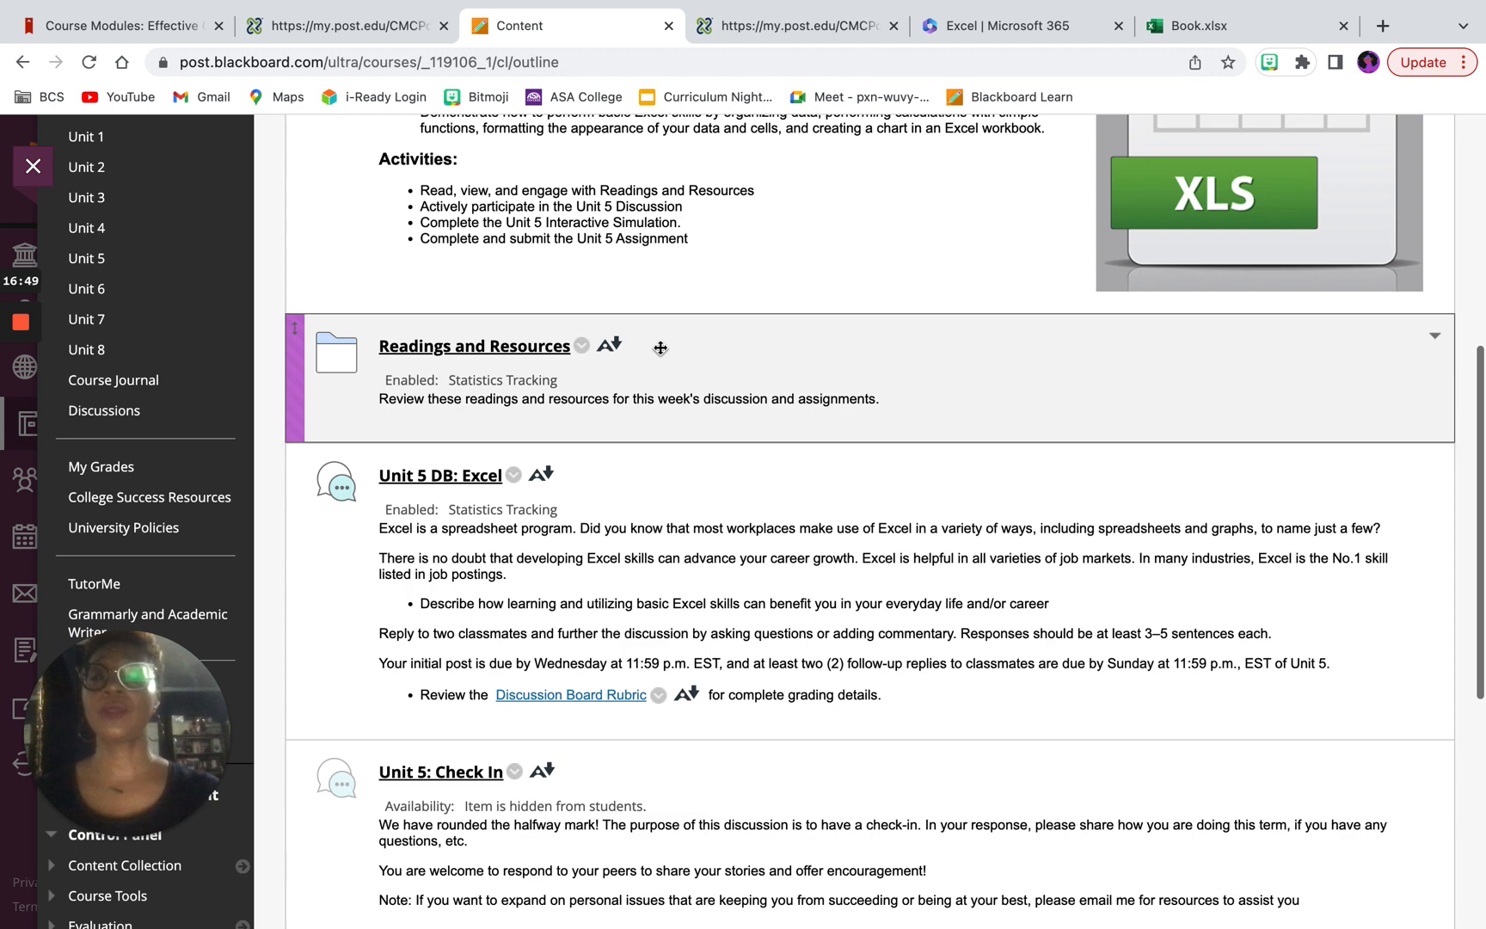
scroll(660, 348, up, 2)
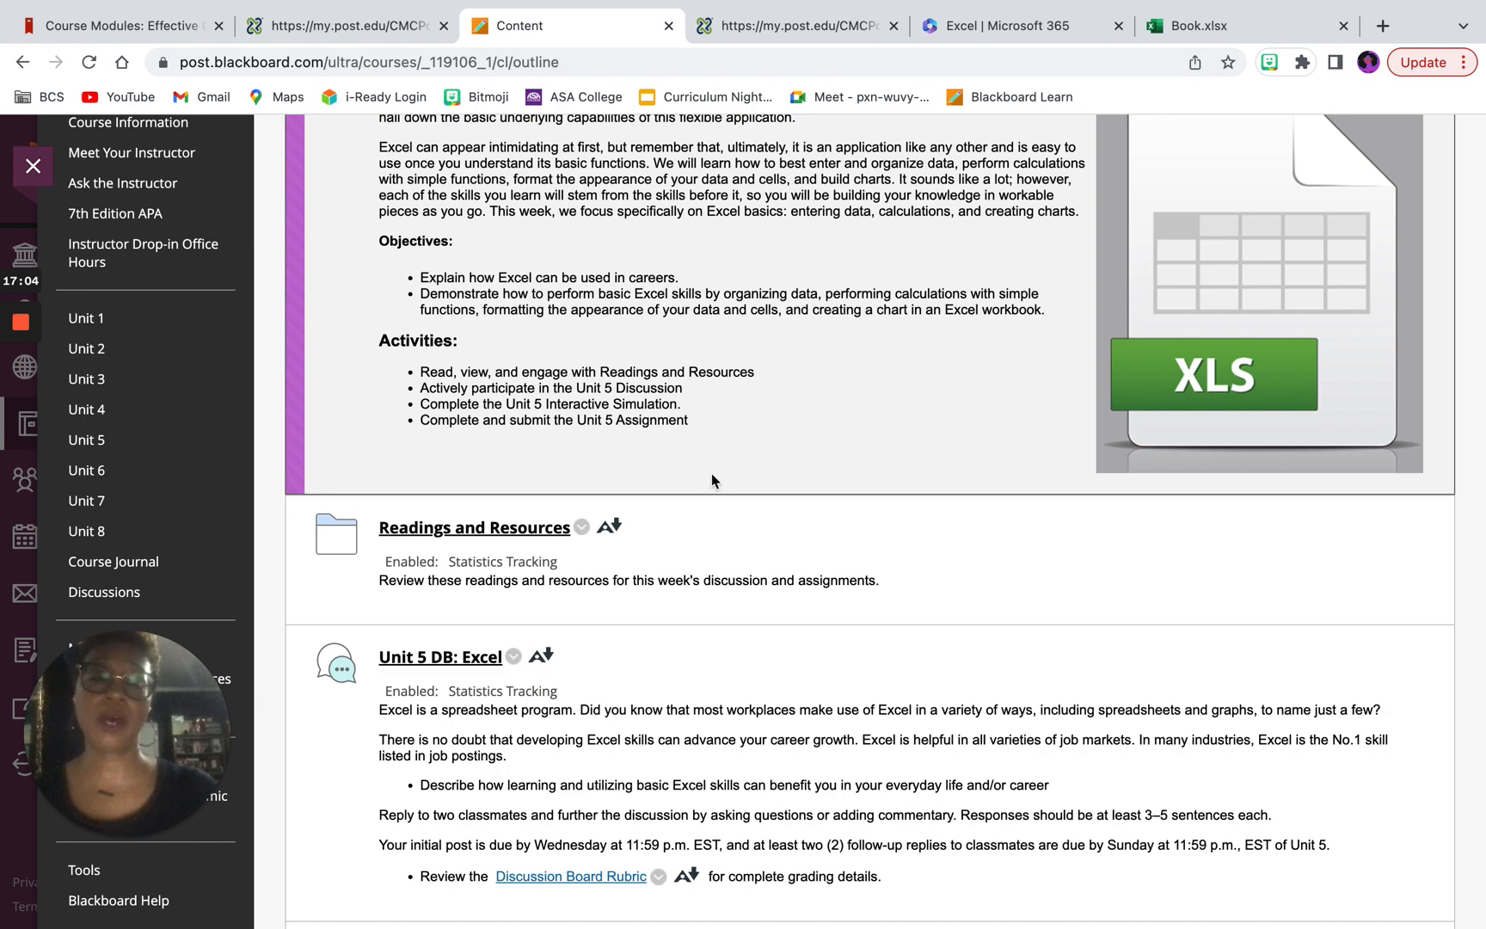
scroll(713, 474, down, 7)
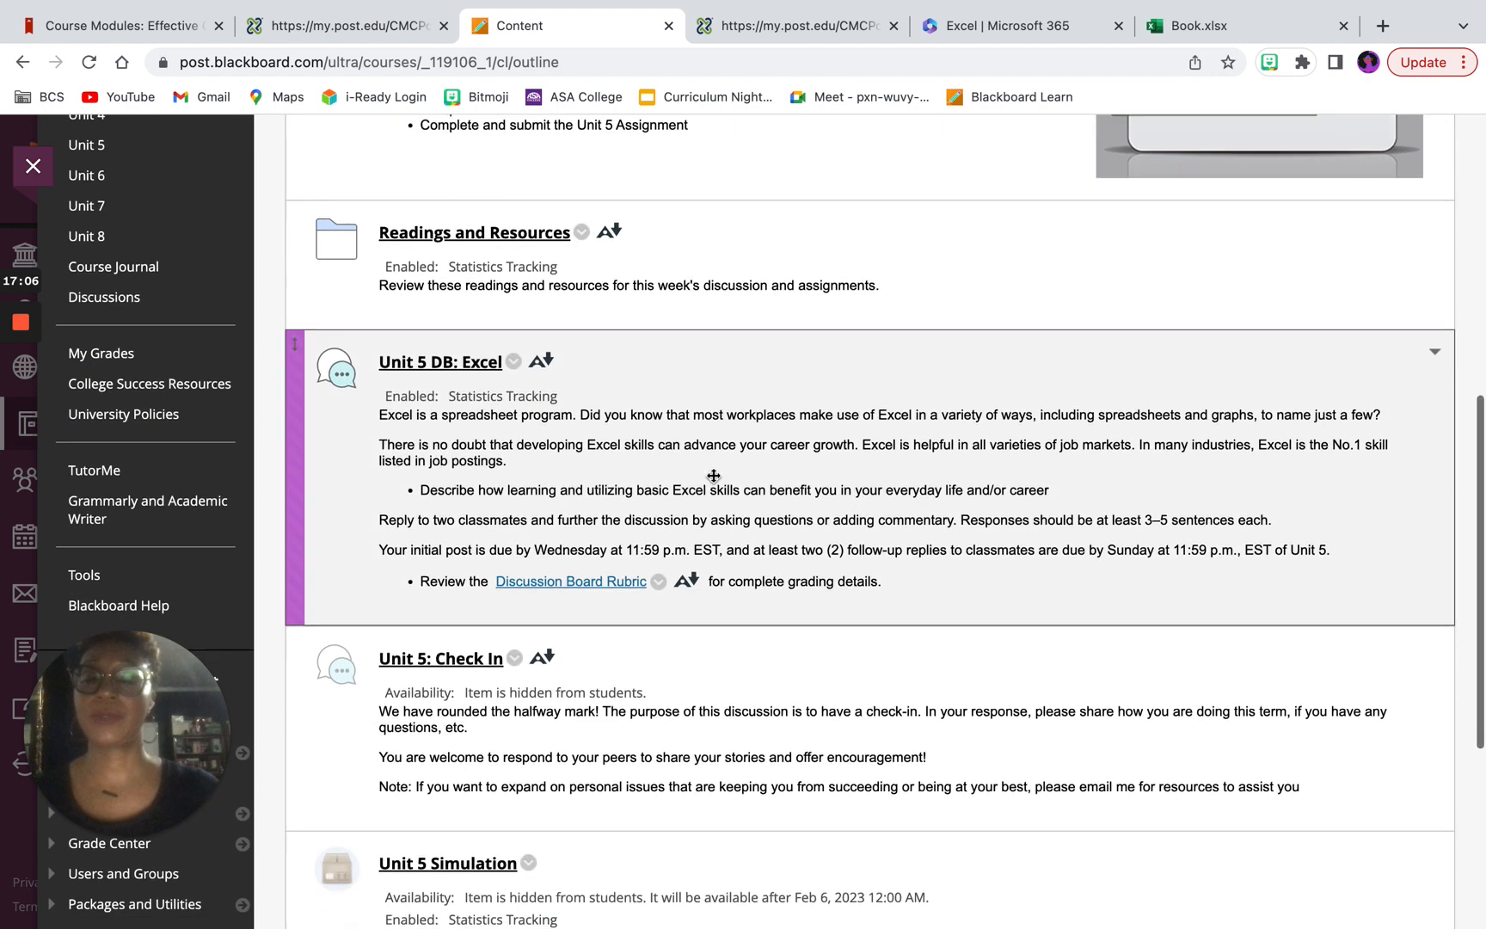
scroll(713, 475, down, 2)
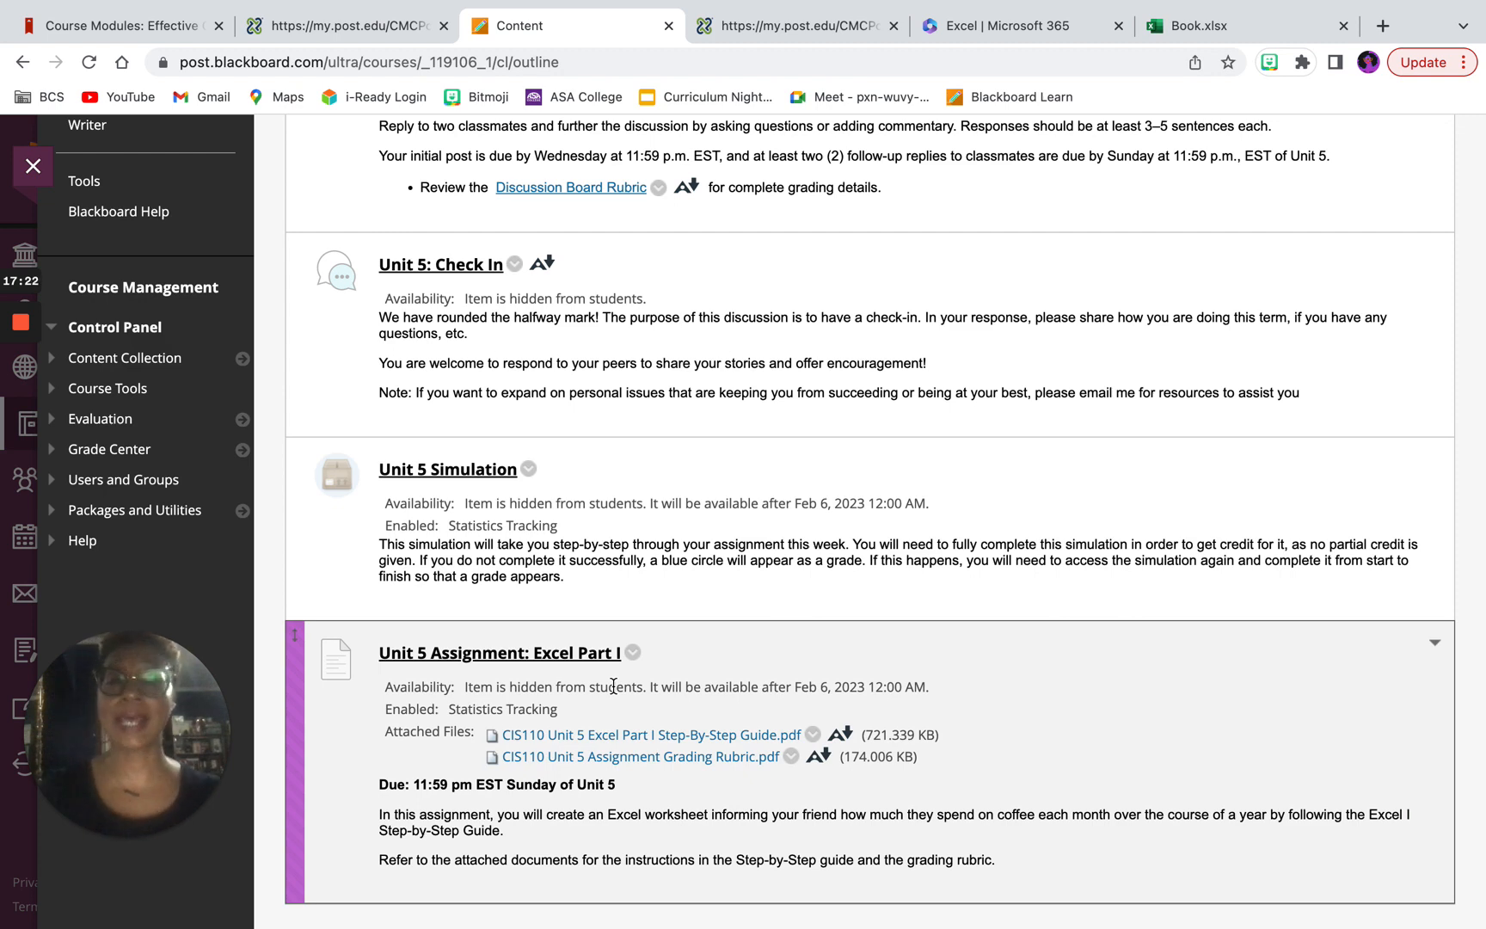
scroll(614, 685, down, 1)
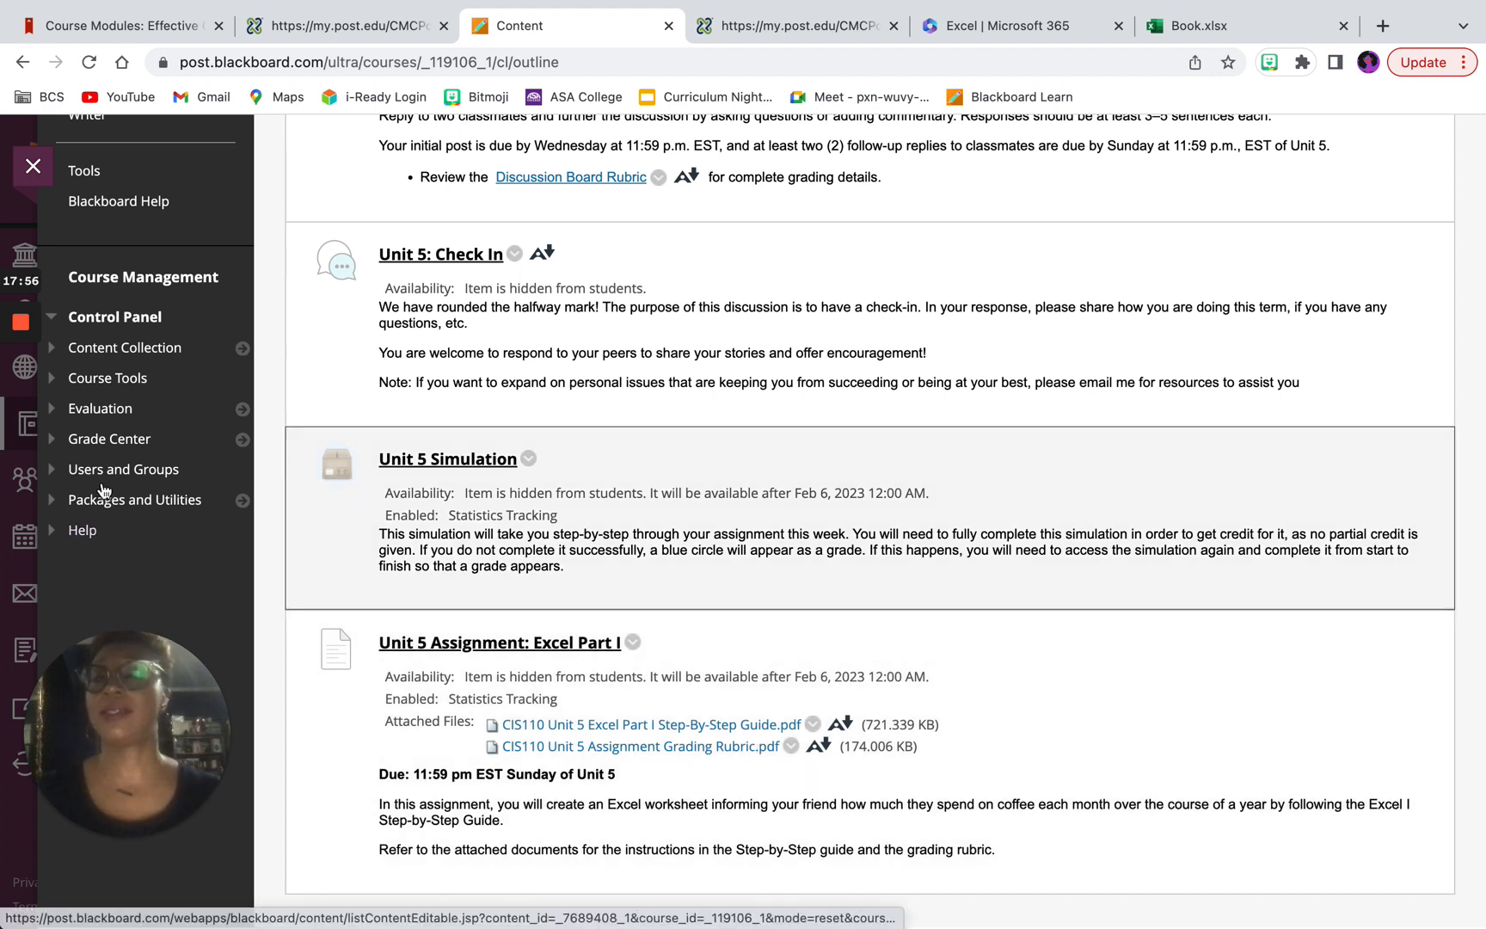
mouse_move(16, 335)
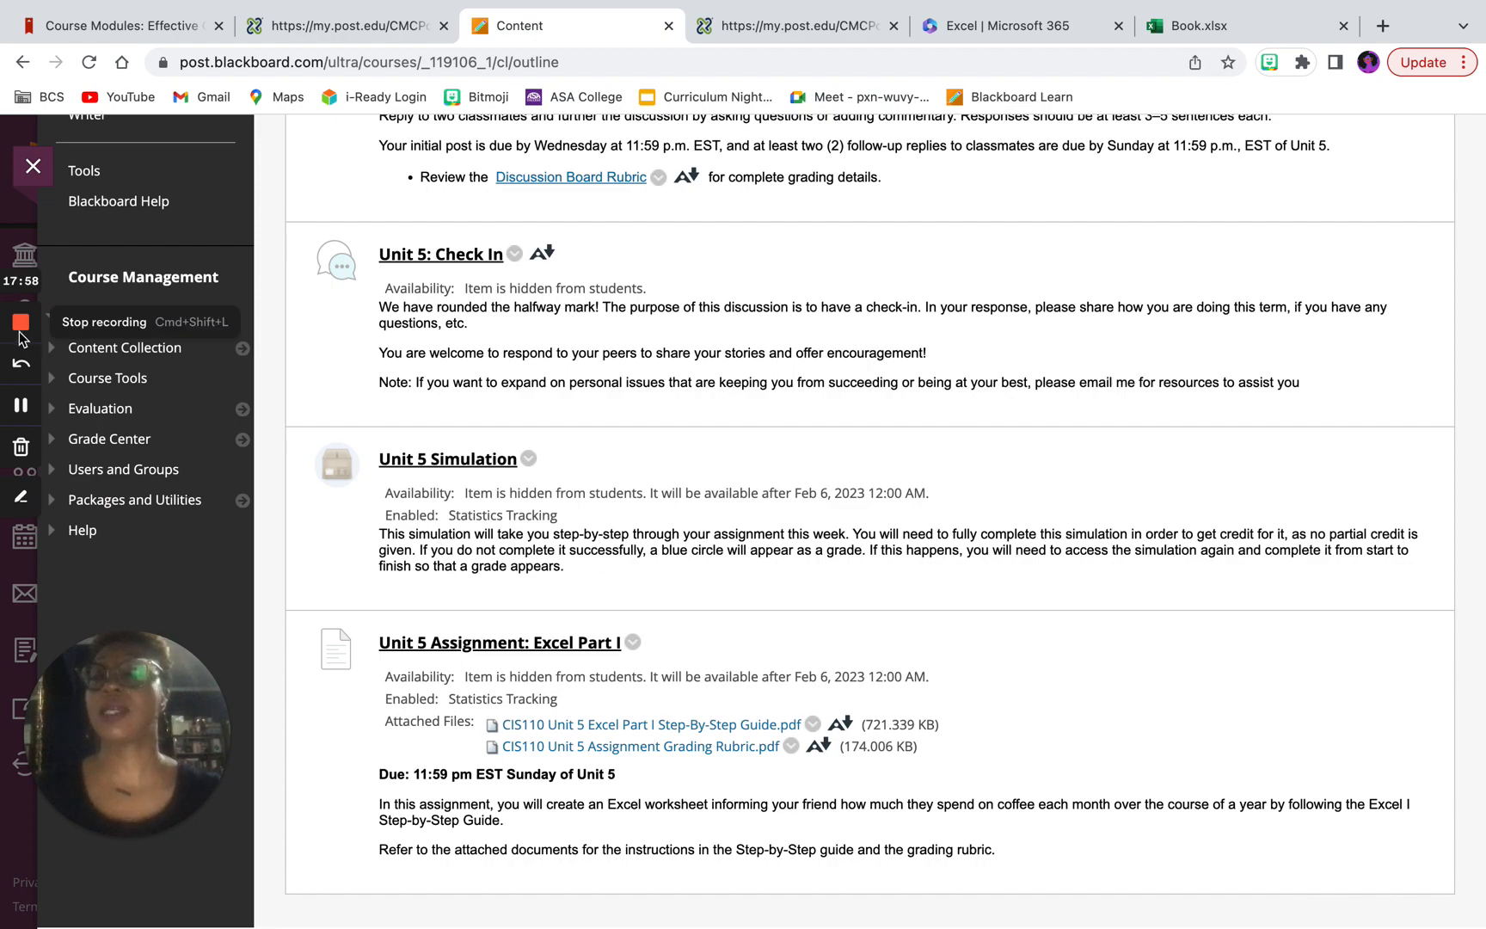